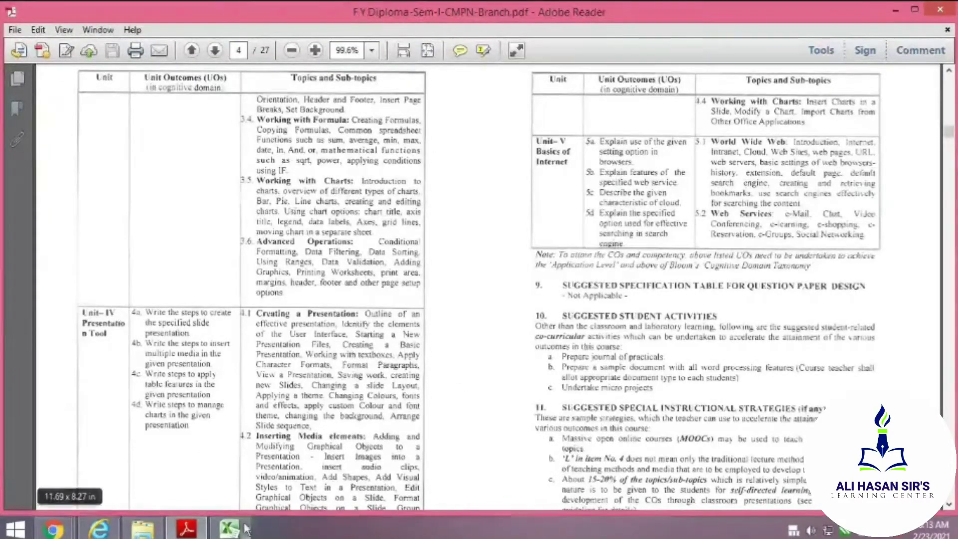
Switch to the Google Meet call in Chrome, admit the waiting participant, and return to the syllabus PDF in Adobe Reader.
mouse_move(52, 528)
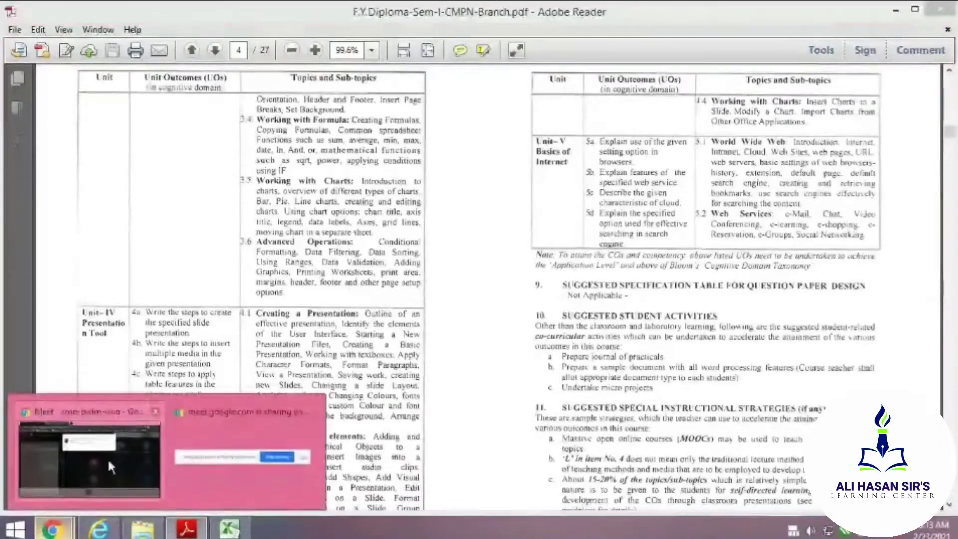
left_click(107, 457)
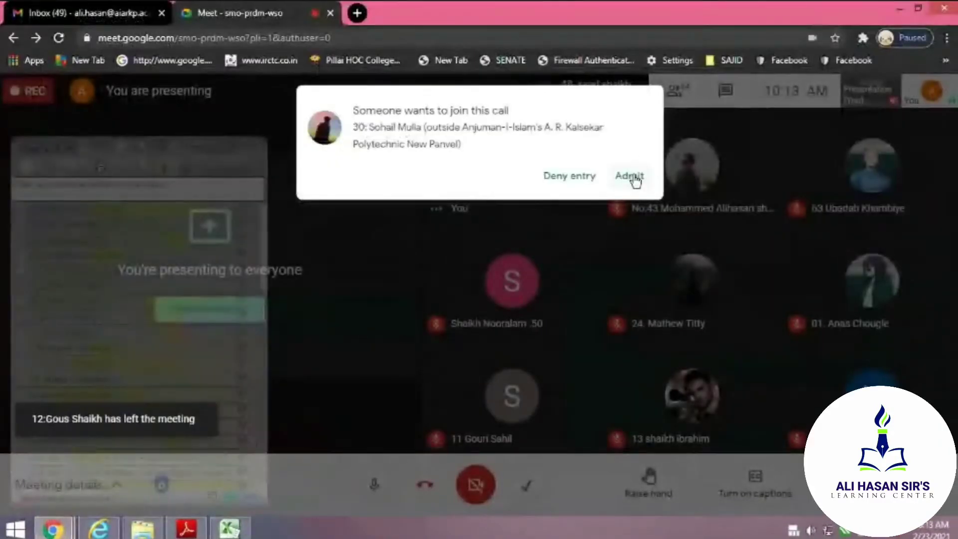
left_click(633, 176)
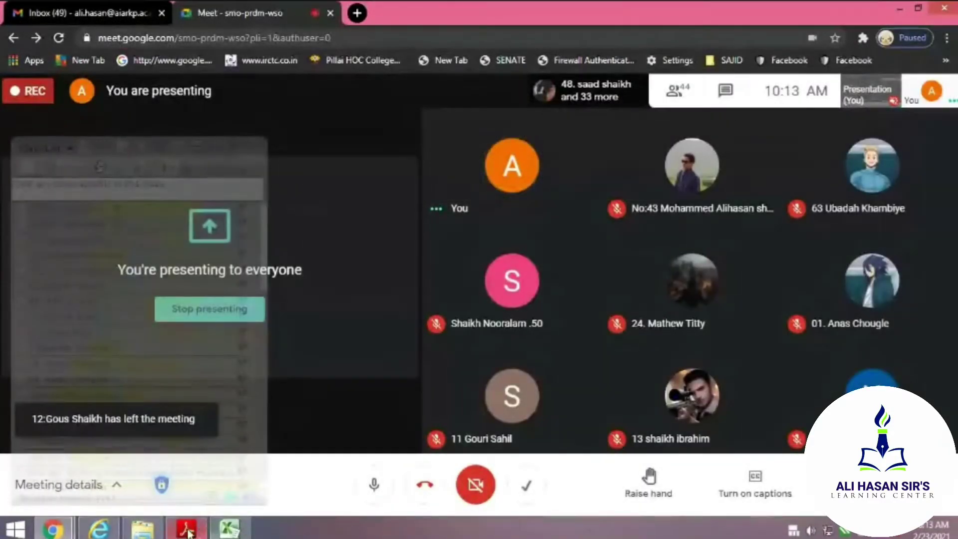
left_click(188, 529)
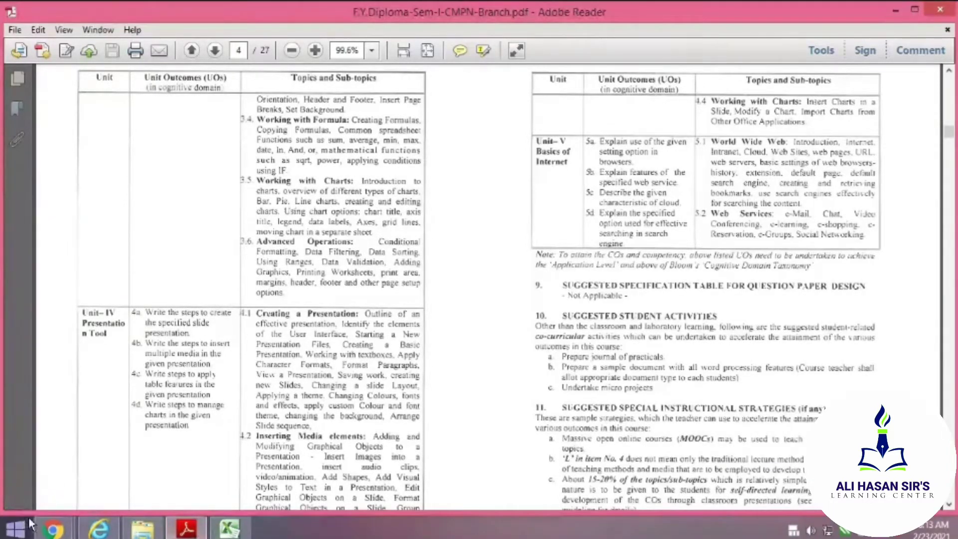
Go back to the Google Meet call and admit the next participant asking to join.
mouse_move(53, 529)
left_click(115, 470)
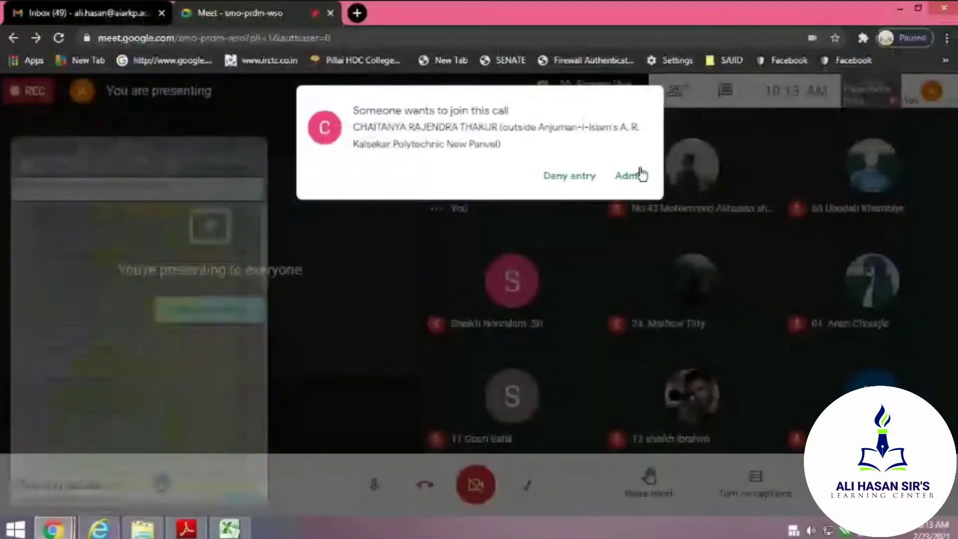
left_click(627, 188)
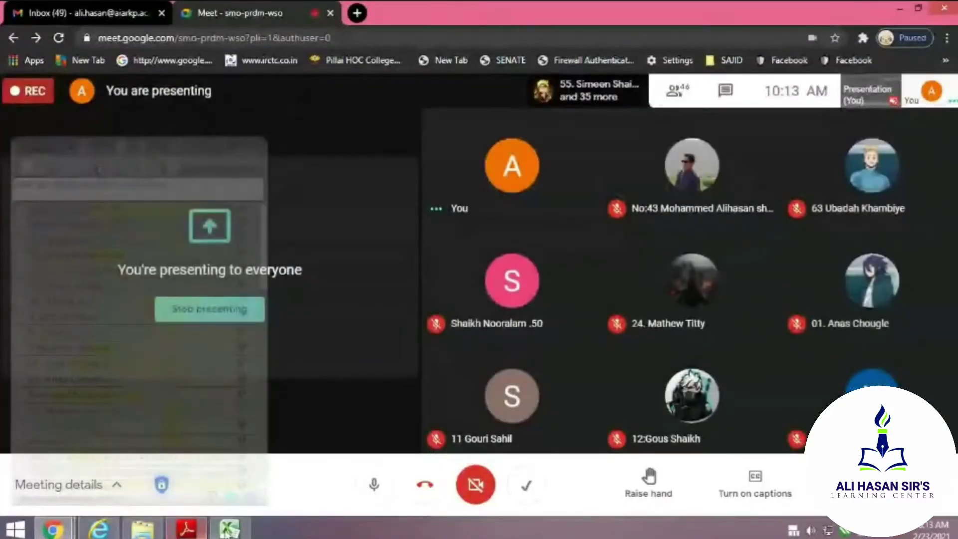
Switch to the EXCELFORMULABook1 workbook in Excel and examine the average, minimum and maximum formulas in cells S7 to S9.
left_click(226, 530)
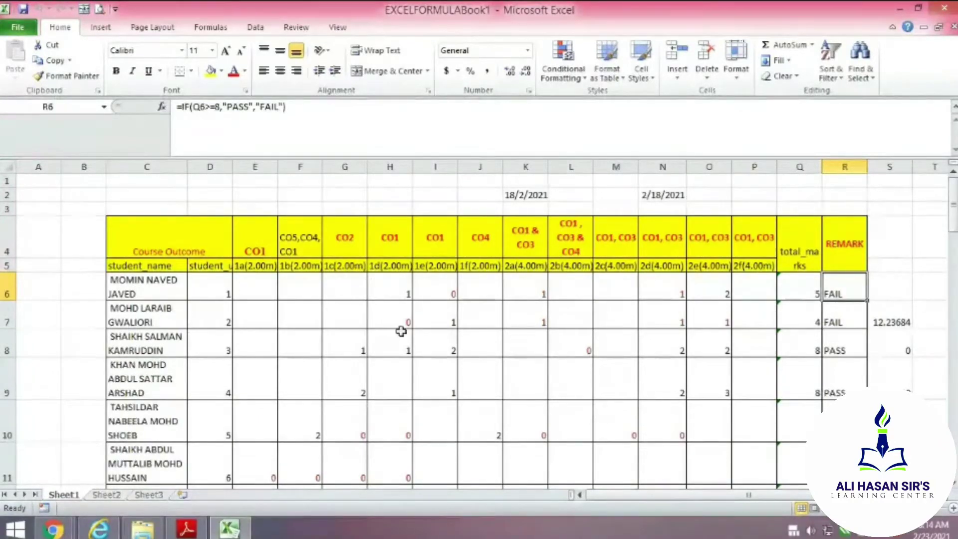
scroll(475, 321, "down", 3)
scroll(483, 327, "up", 3)
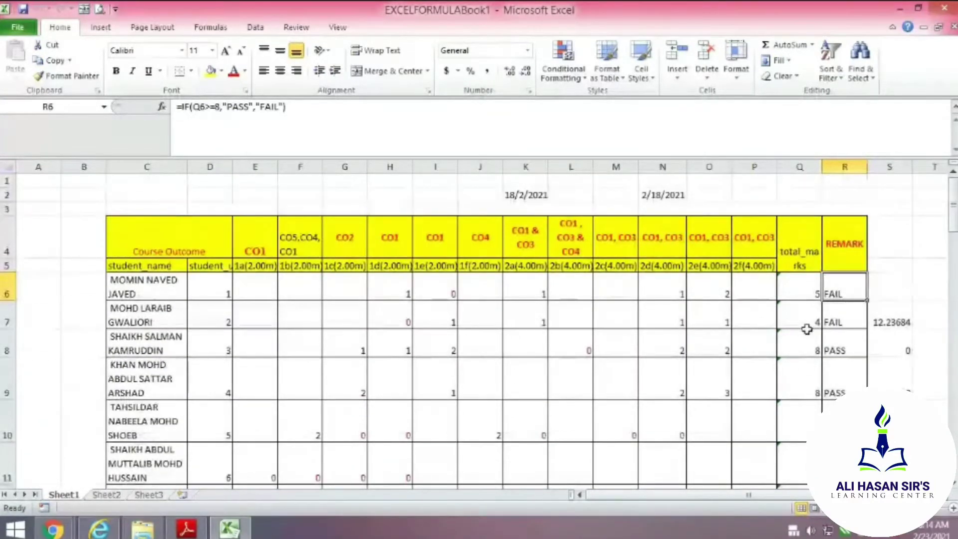
scroll(768, 295, "down", 3)
scroll(766, 295, "up", 3)
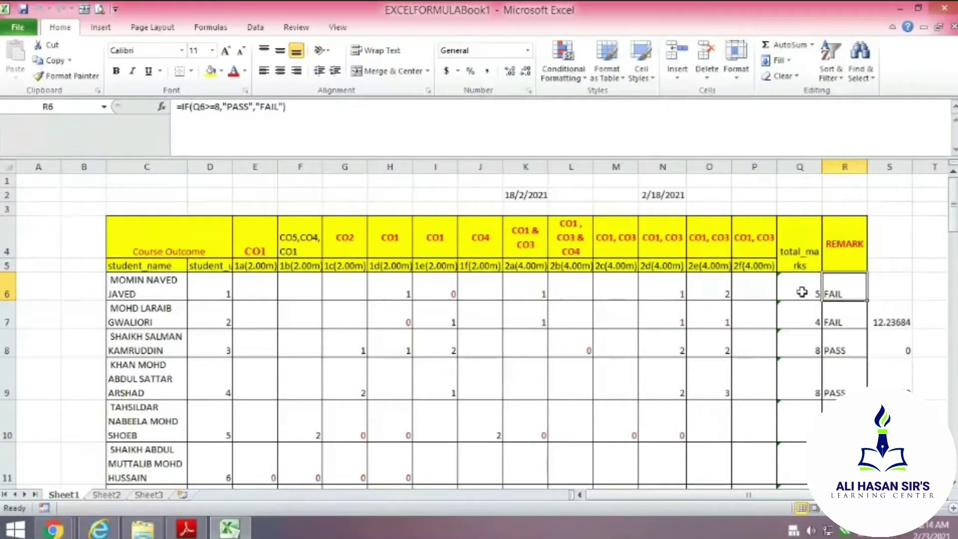
scroll(802, 292, "down", 2)
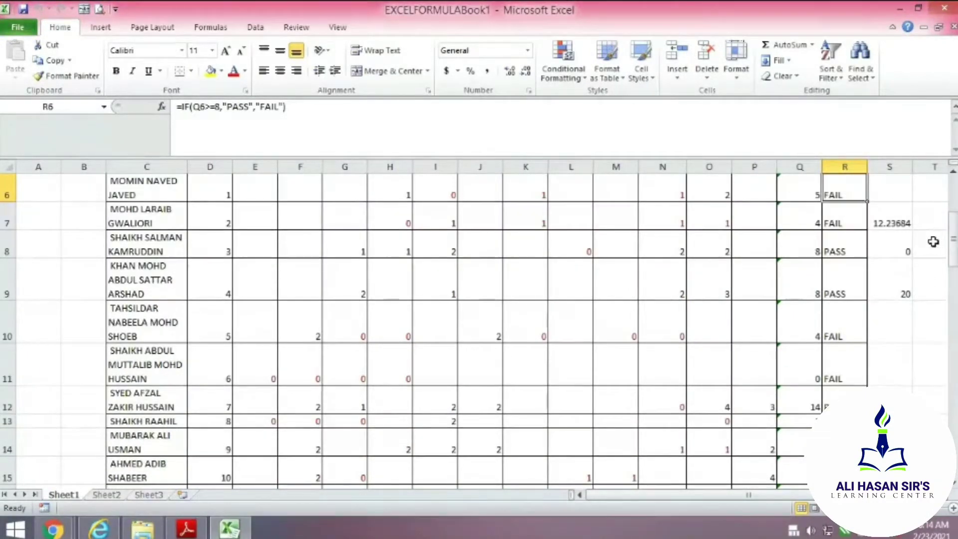
left_click(884, 226)
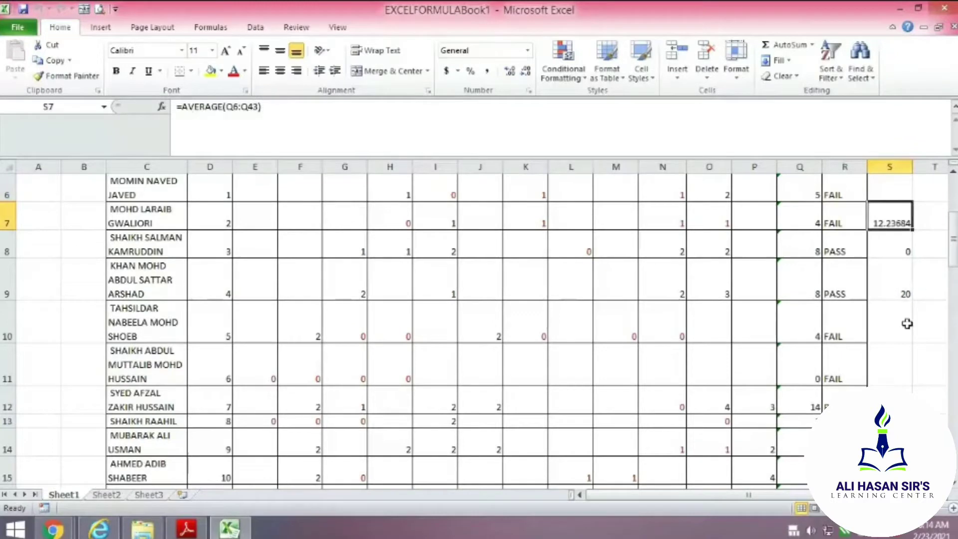
left_click(891, 253)
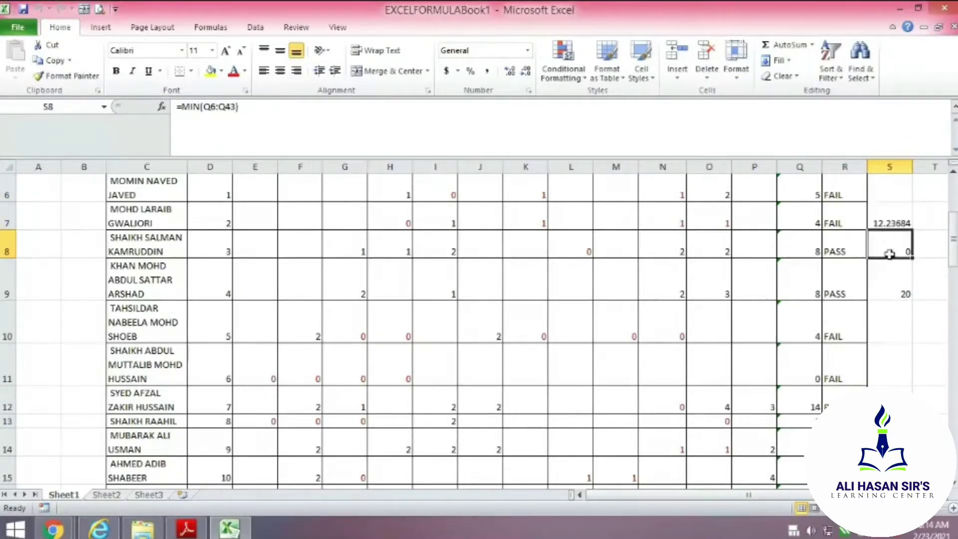
left_click(904, 285)
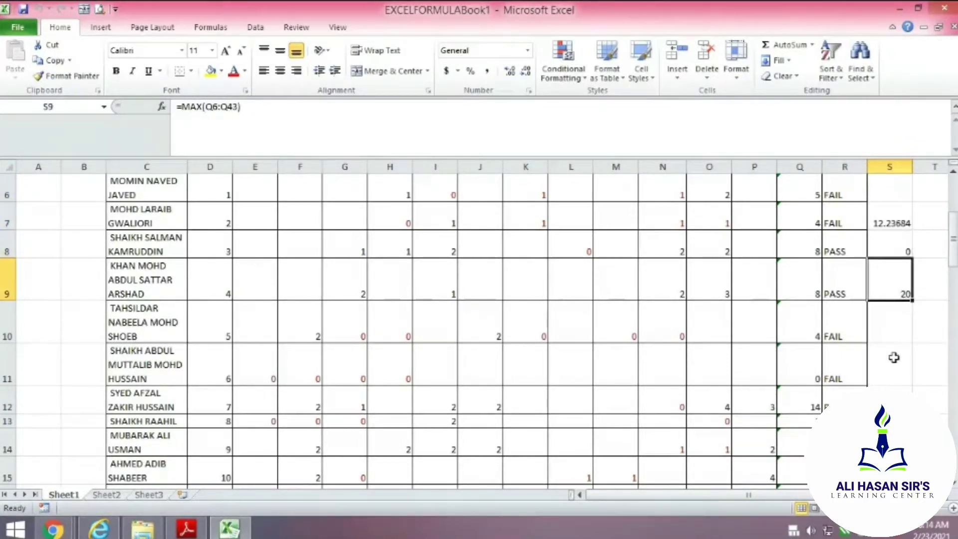
scroll(894, 357, "up", 2)
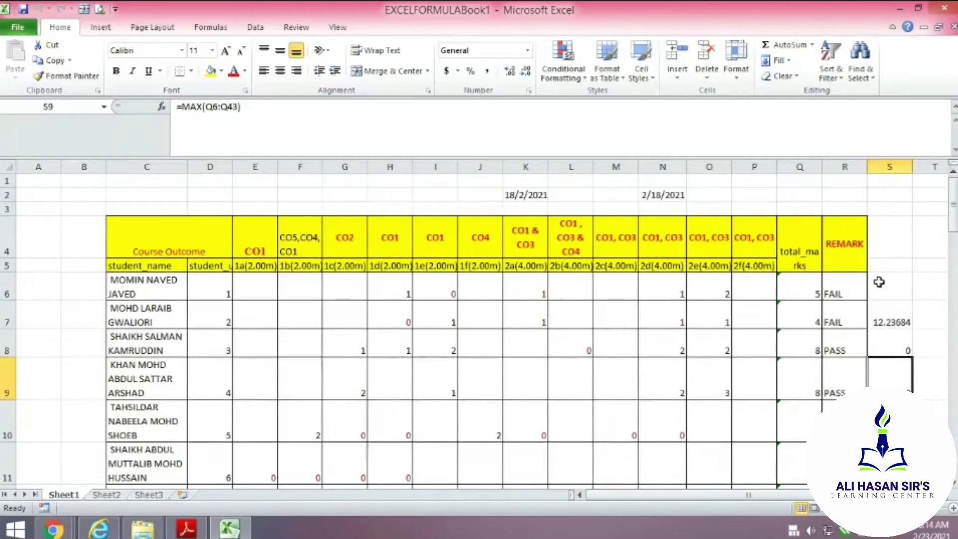
scroll(840, 287, "down", 2)
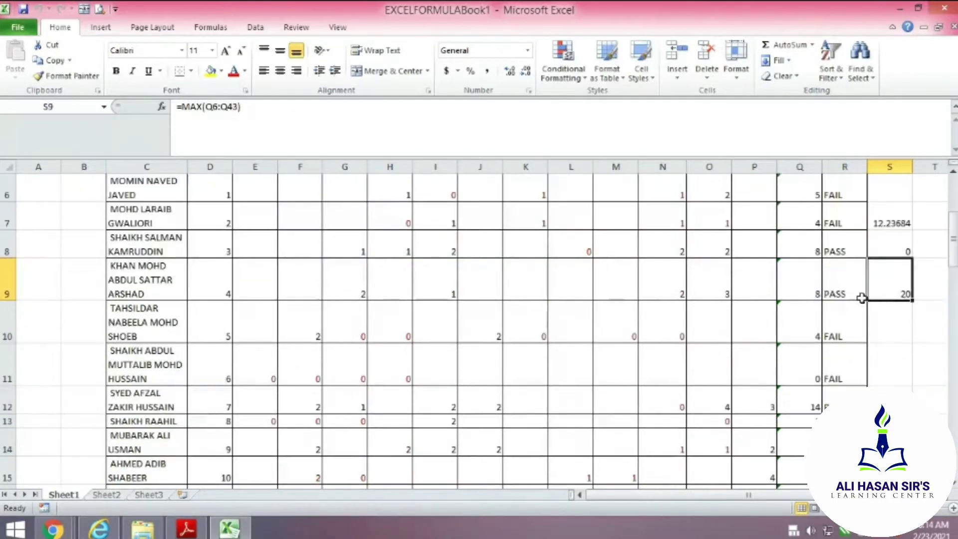
Examine the pass/fail IF formula in the REMARK cell R6 and look over the student marks below it.
scroll(840, 286, "up", 2)
left_click(841, 288)
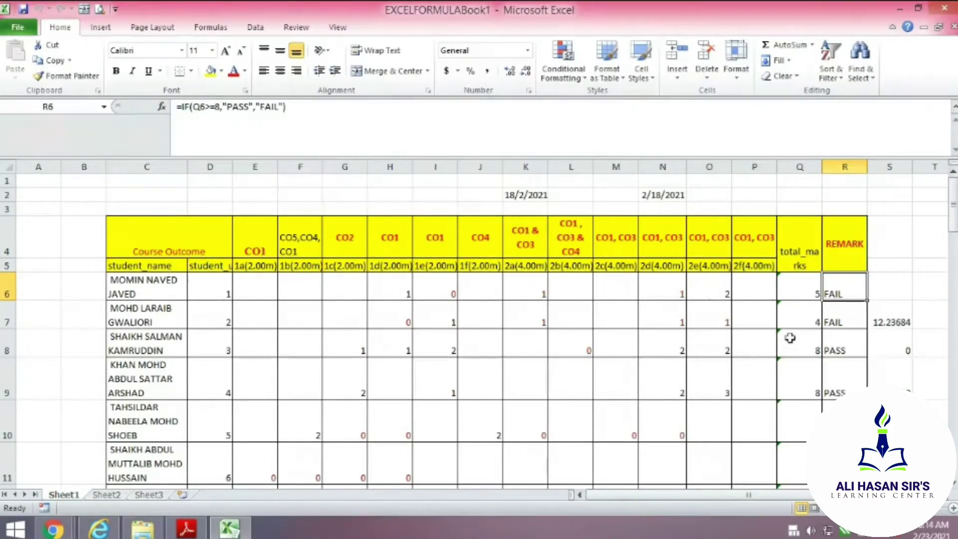
scroll(800, 280, "down", 3)
scroll(800, 281, "up", 3)
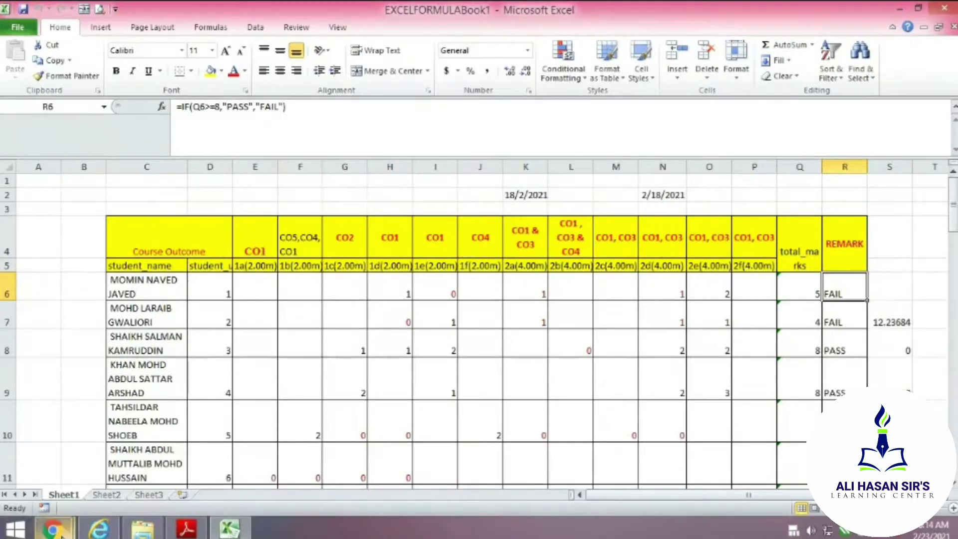
Admit another waiting participant in the Google Meet call in Chrome and reopen the syllabus PDF in Adobe Reader.
mouse_move(53, 529)
left_click(112, 483)
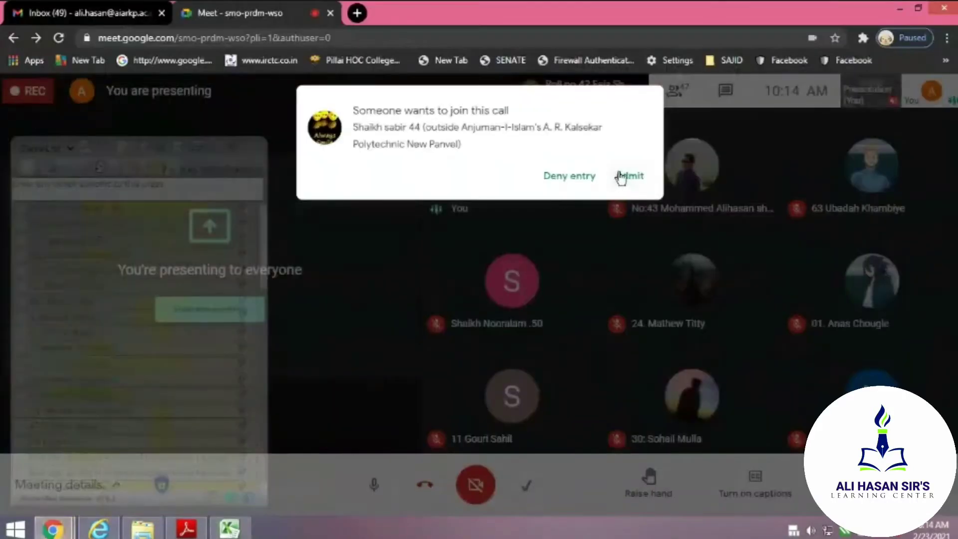
left_click(621, 178)
left_click(186, 528)
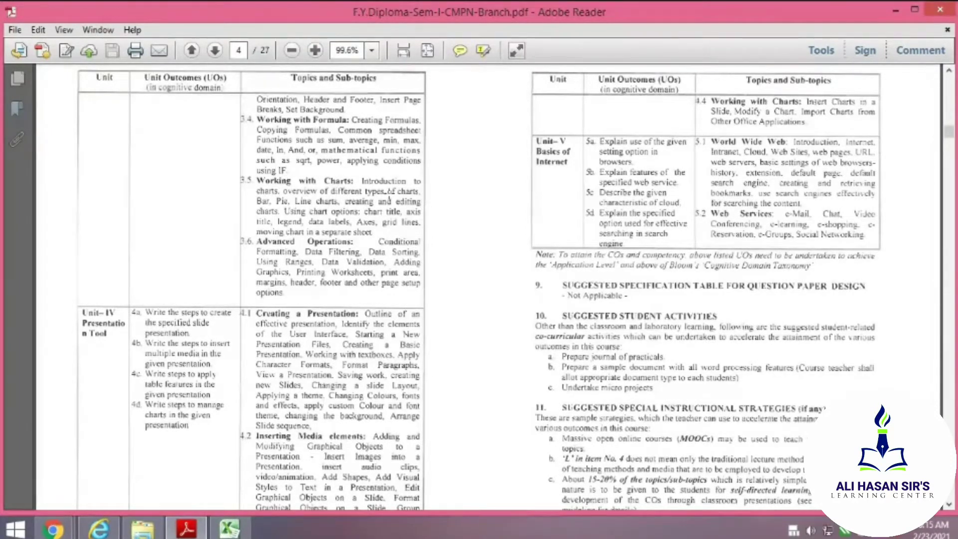
Return to the Excel workbook and look over the marks table, including the total marks and REMARK columns.
left_click(235, 533)
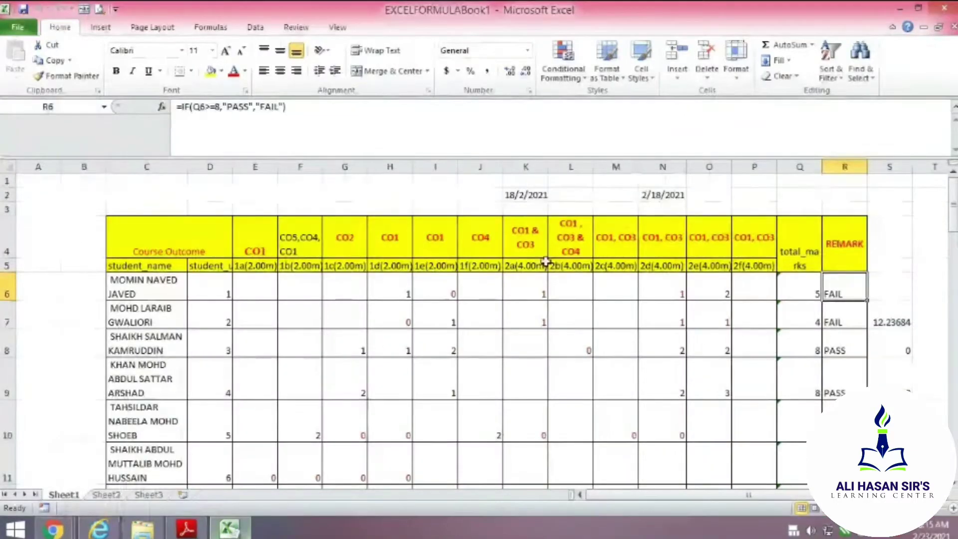
scroll(547, 263, "down", 3)
scroll(607, 292, "up", 3)
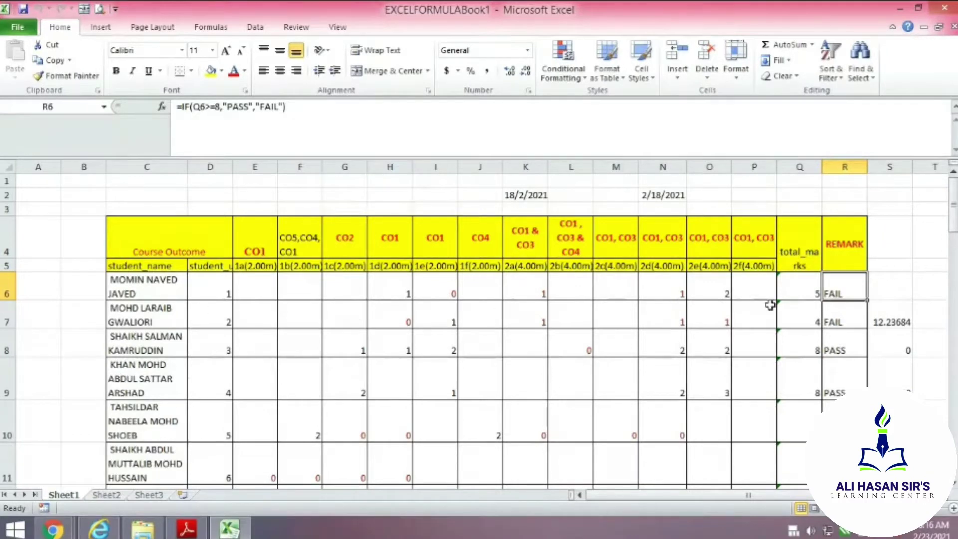
scroll(800, 286, "up", 4)
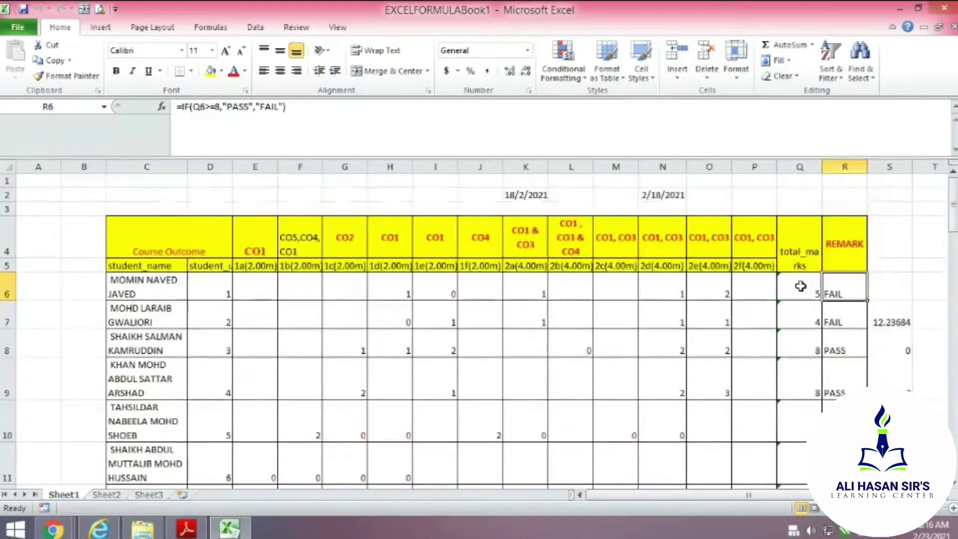
scroll(834, 273, "down", 2)
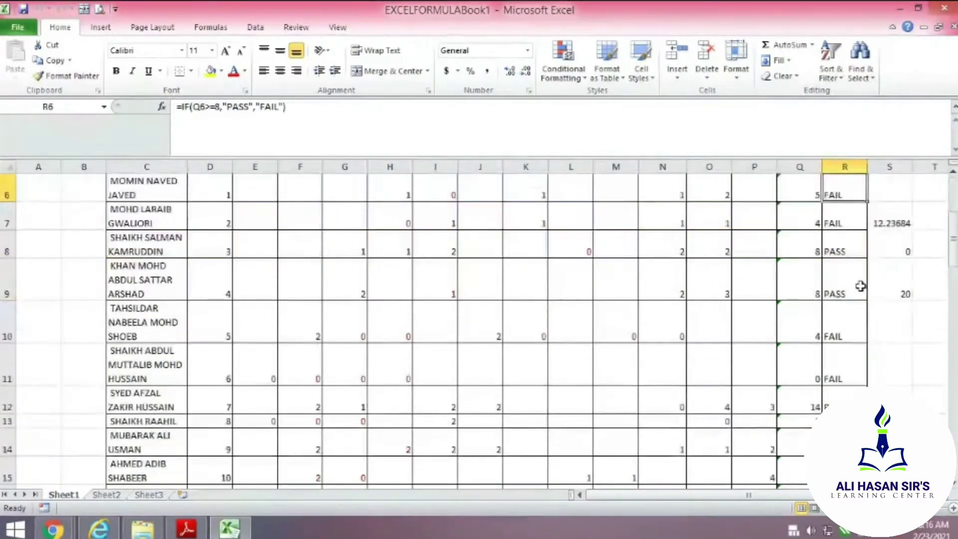
scroll(856, 285, "up", 2)
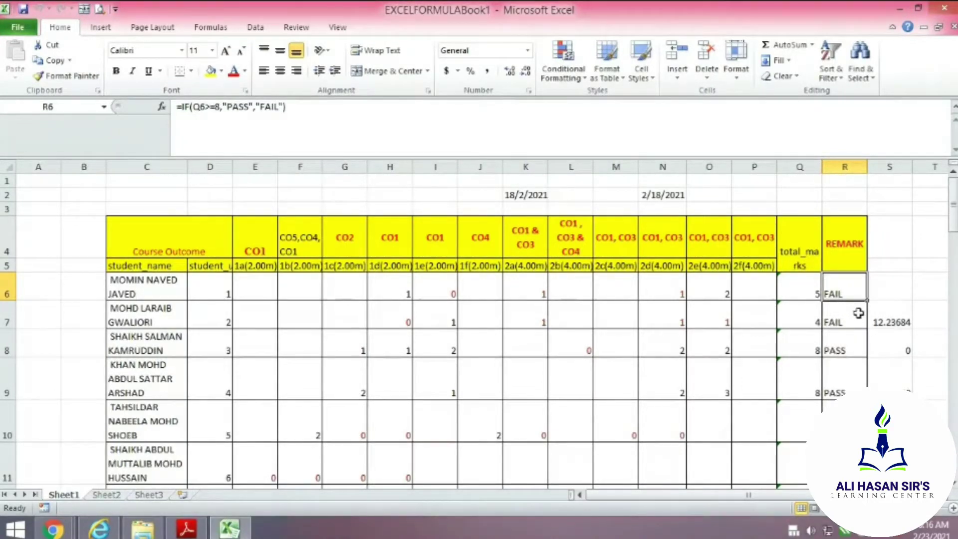
scroll(859, 313, "down", 2)
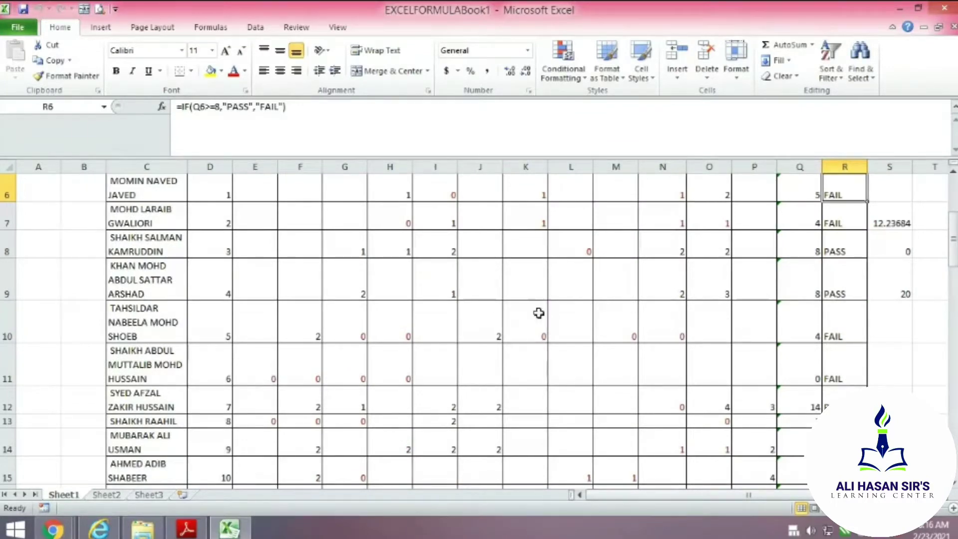
scroll(622, 327, "up", 2)
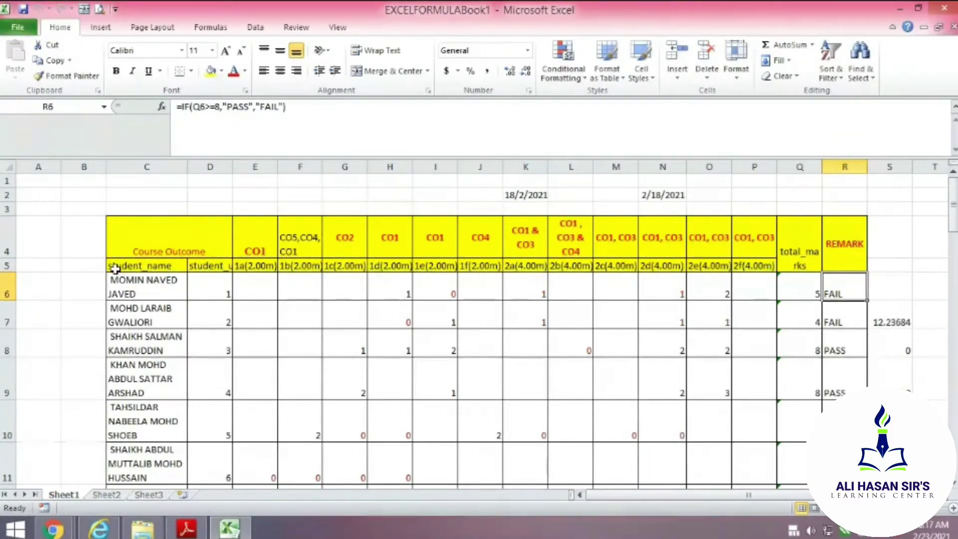
Insert a stacked 3-D column chart from the student marks in cells C5 to J10.
left_click_drag(116, 269, 472, 276)
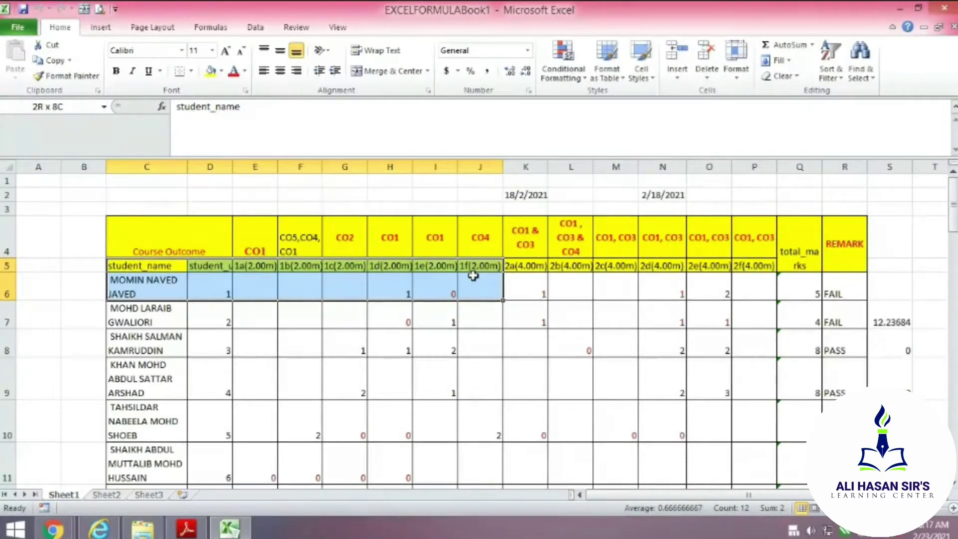
left_click_drag(472, 276, 483, 412)
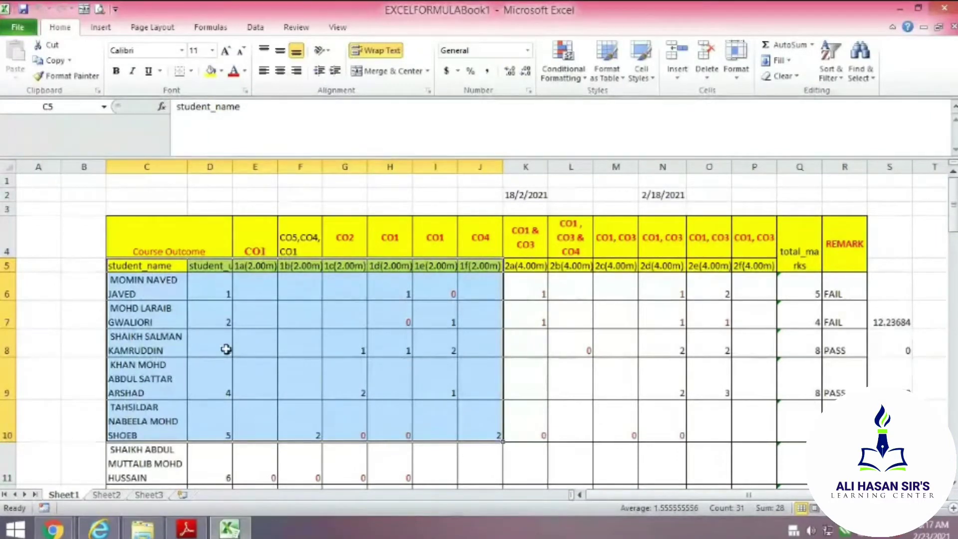
left_click(101, 27)
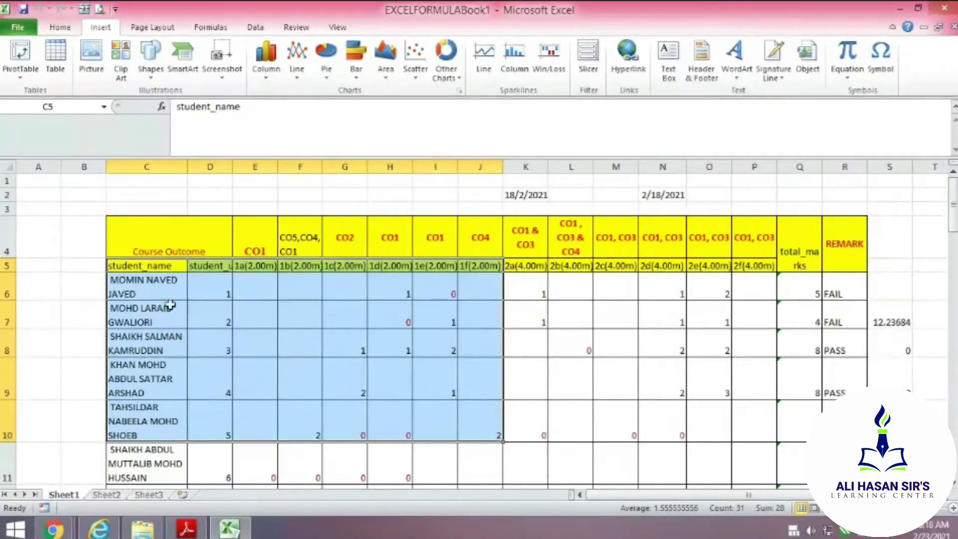
left_click(267, 79)
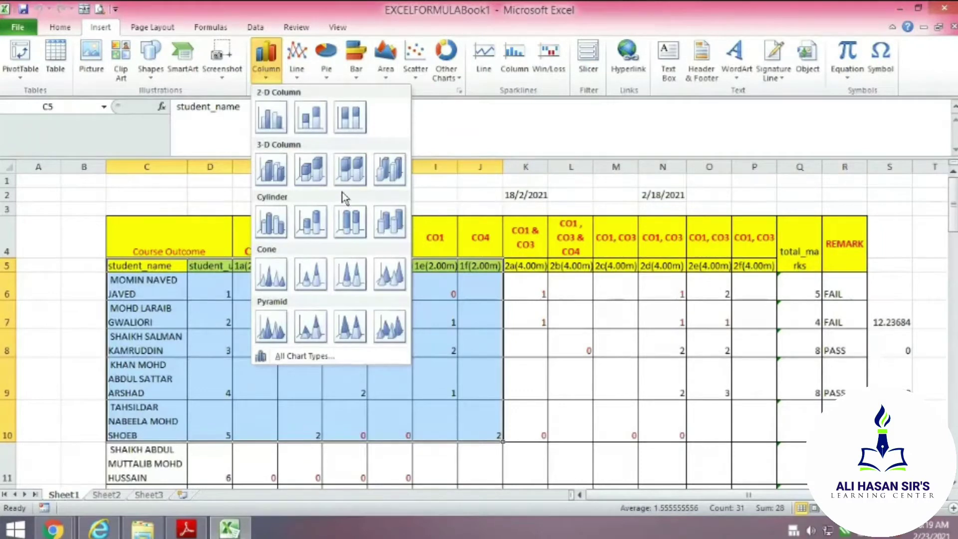
left_click(308, 176)
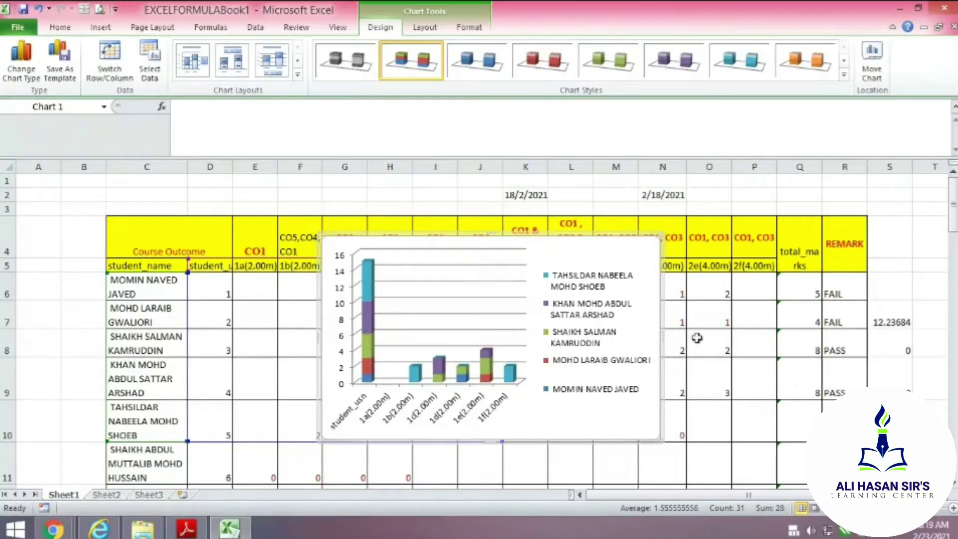
Enlarge the column chart so it spans about columns E to P and rows 1 to 11.
left_click(604, 326)
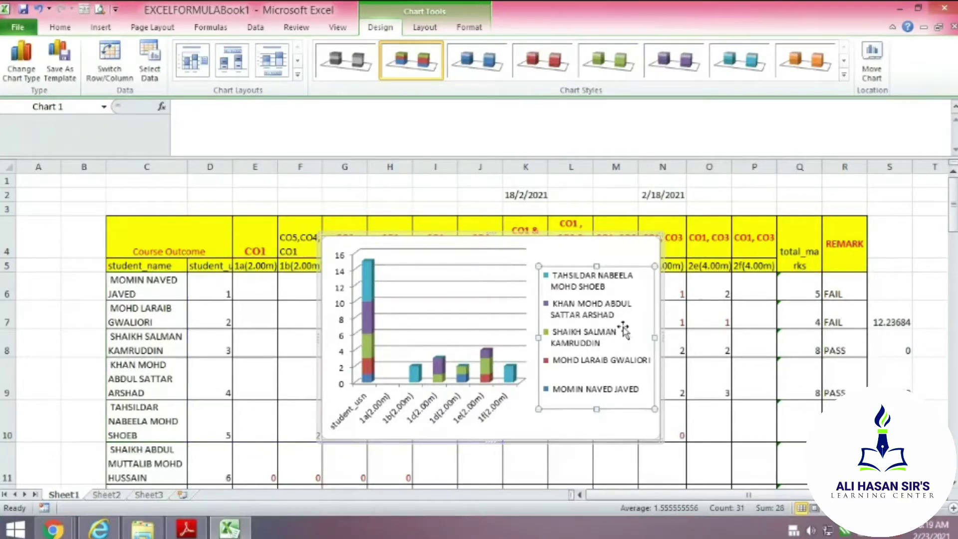
left_click(535, 246)
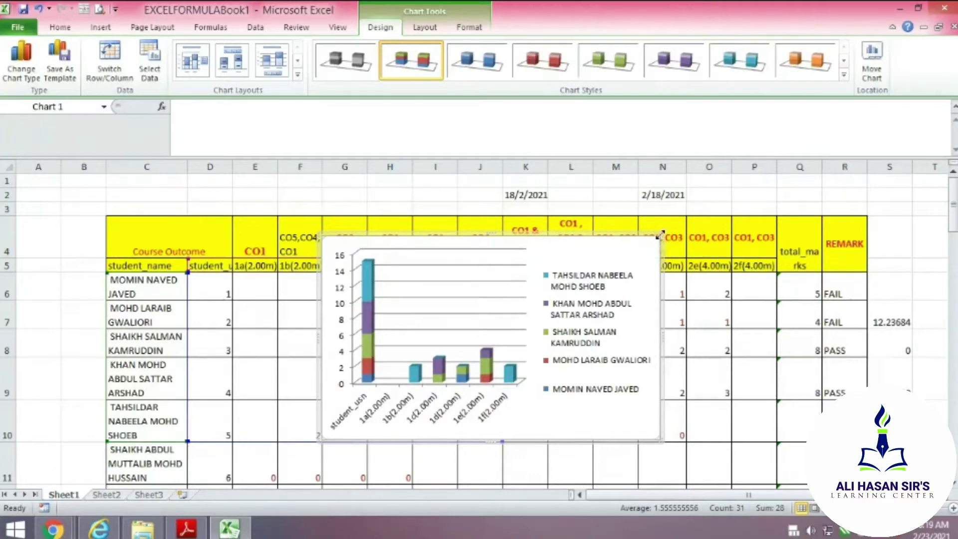
left_click_drag(659, 234, 747, 184)
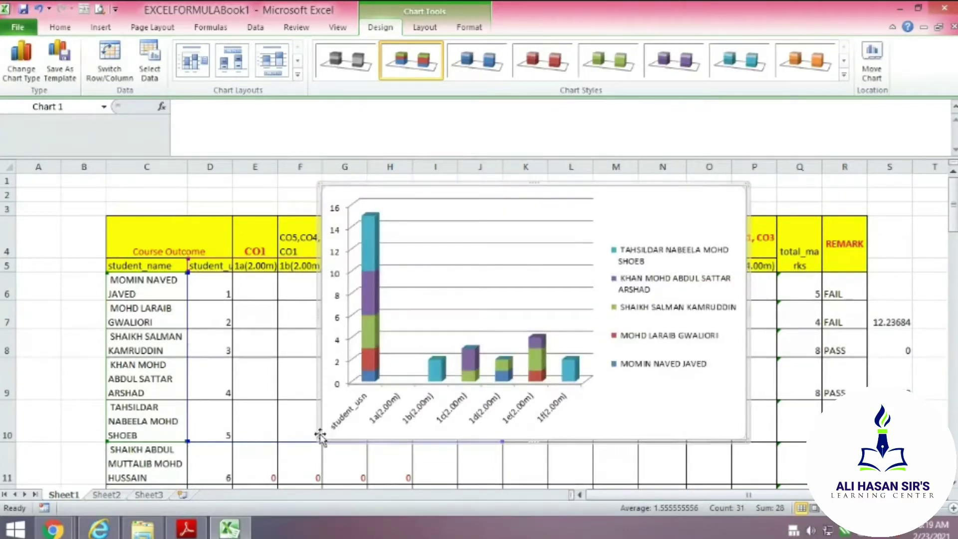
left_click_drag(320, 439, 321, 439)
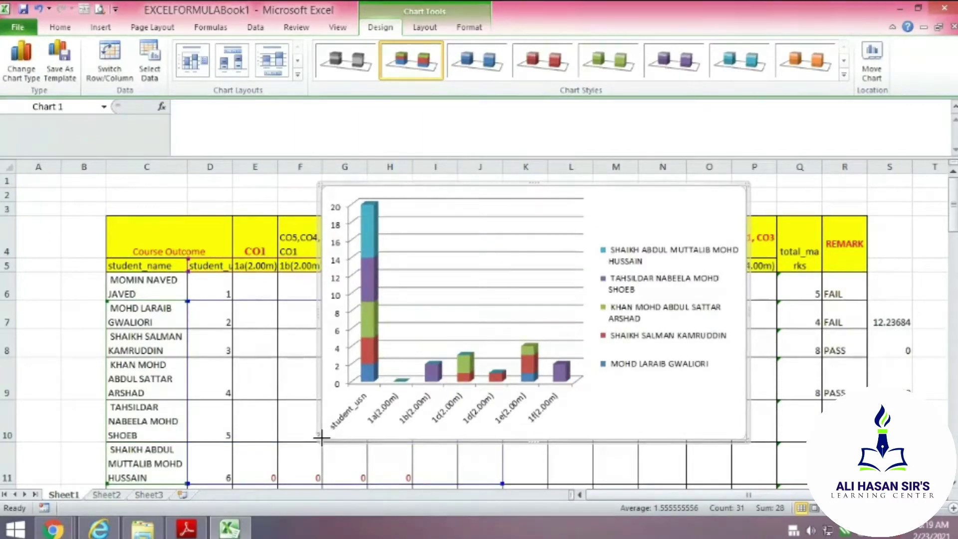
left_click_drag(320, 438, 261, 460)
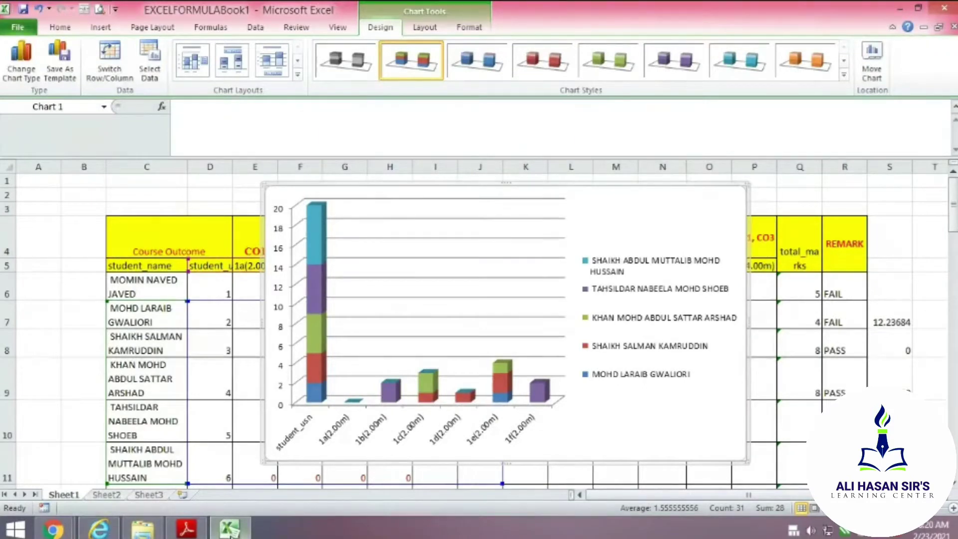
Try the grey, blue, red, green, purple and aqua styles on the column chart, ending with the red style.
mouse_move(229, 530)
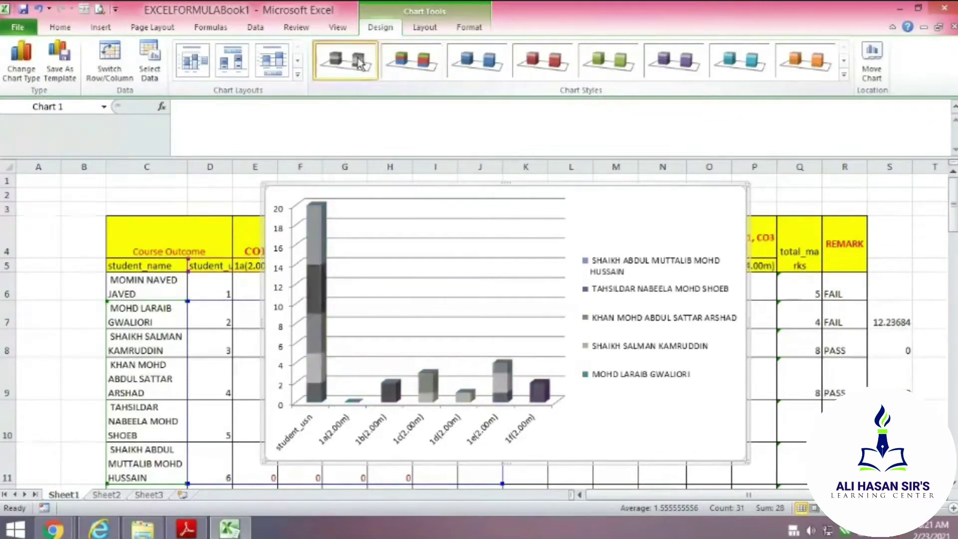
left_click(477, 68)
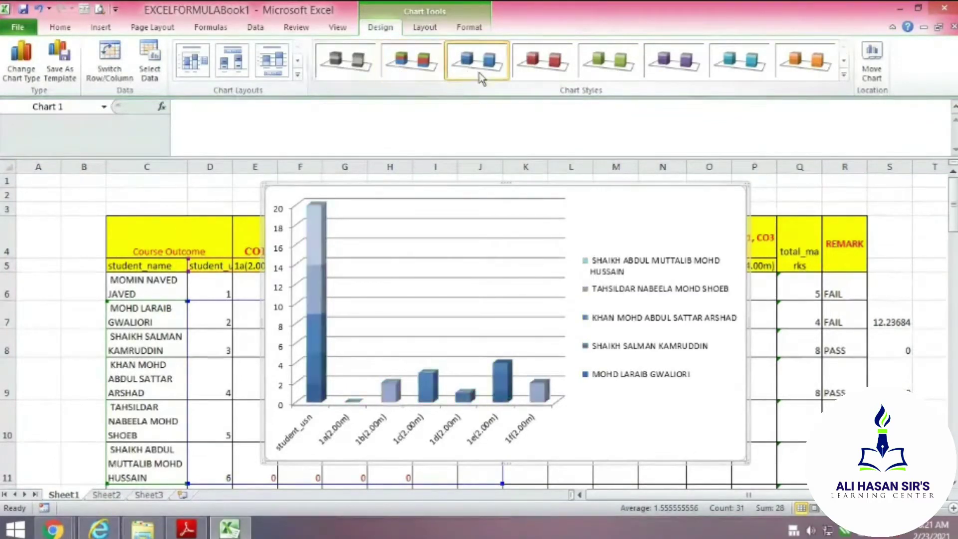
left_click(553, 76)
left_click(611, 67)
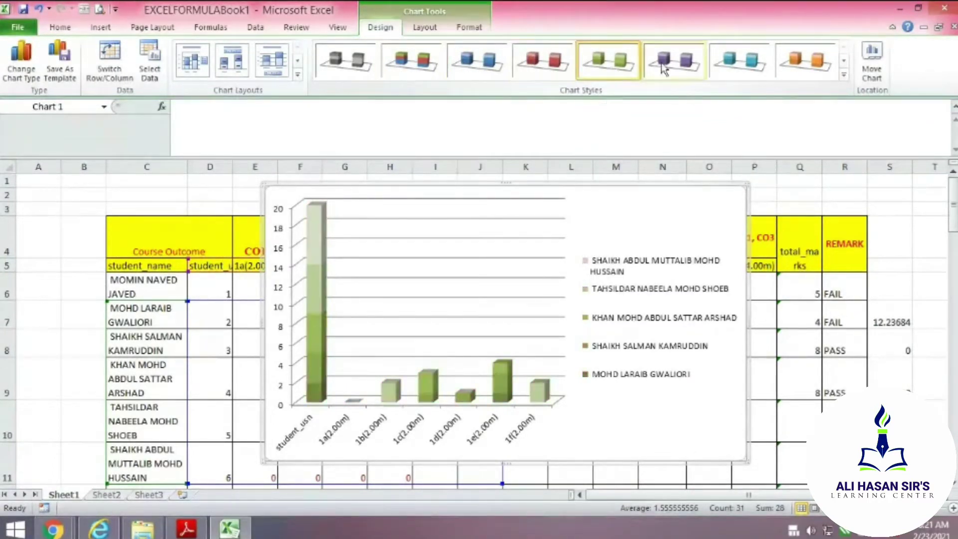
left_click(674, 63)
left_click(743, 67)
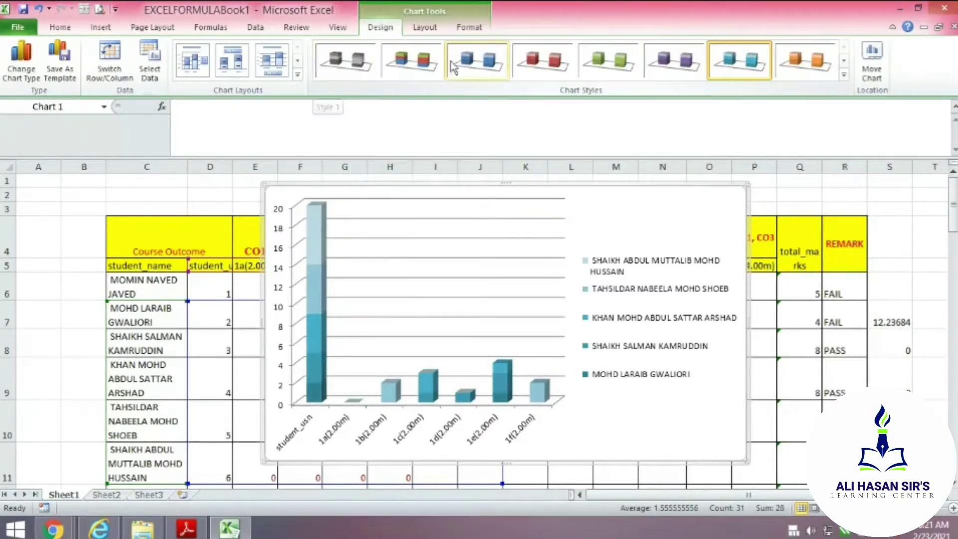
left_click(544, 74)
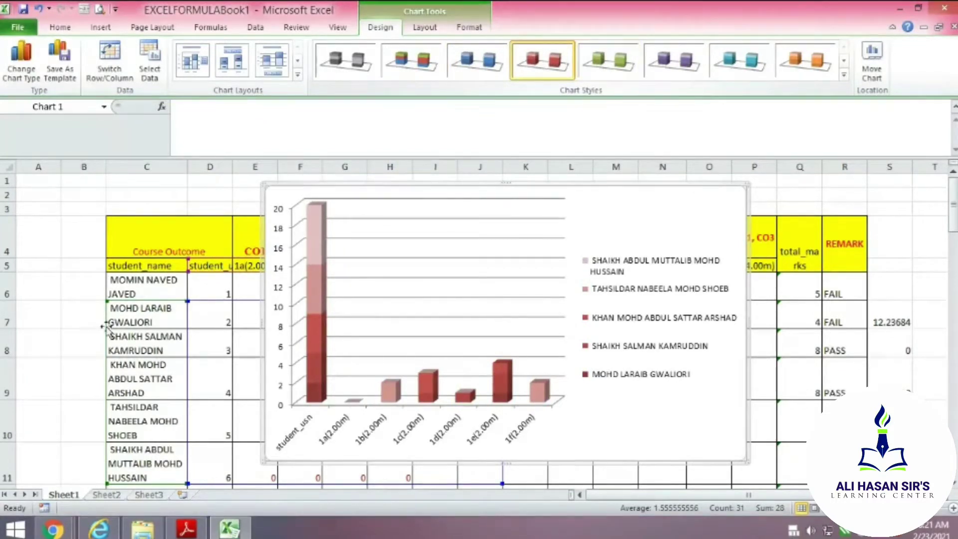
Admit the waiting participant in the Google Meet call in Chrome and return to the Excel workbook.
left_click(48, 532)
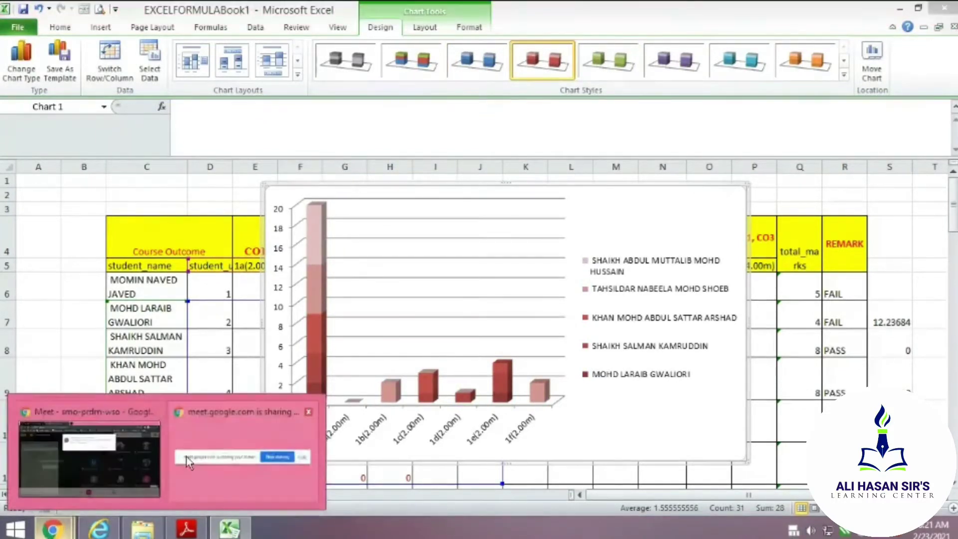
left_click(94, 471)
left_click(637, 179)
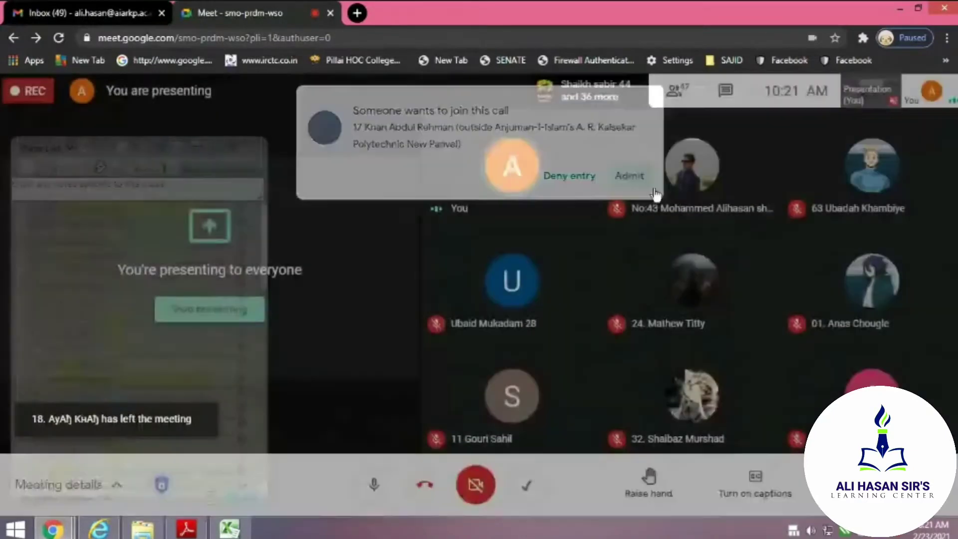
left_click(231, 529)
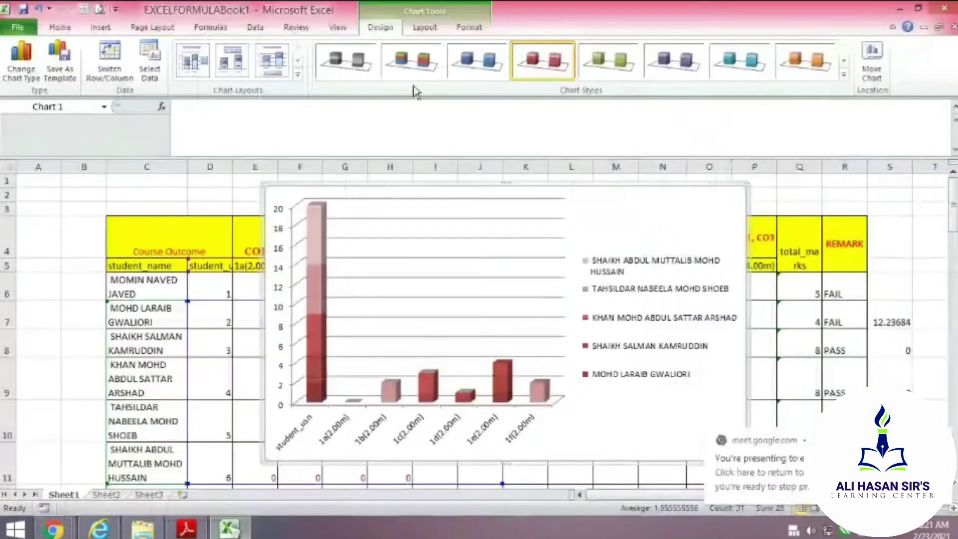
Try the green and purple styles on the column chart, and undo back to the aqua style.
left_click(602, 60)
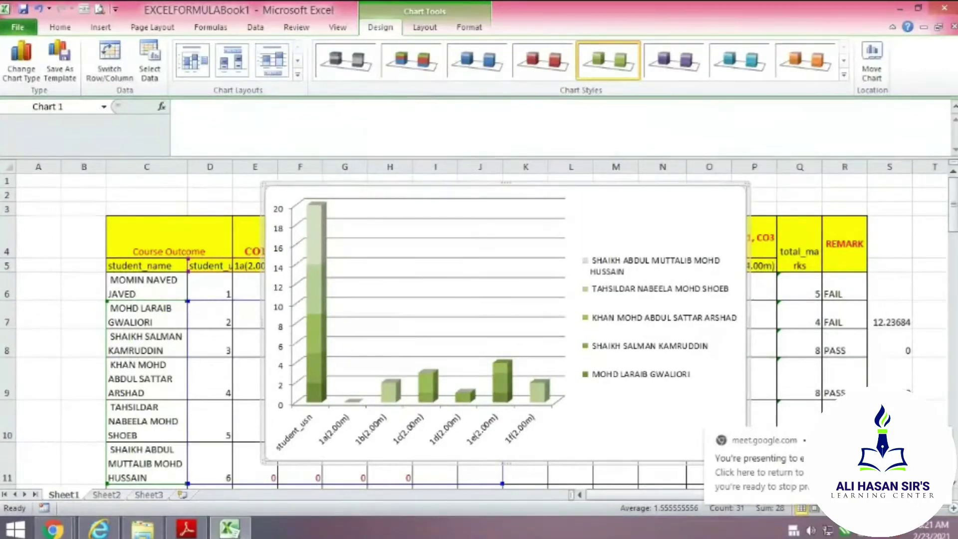
left_click(685, 67)
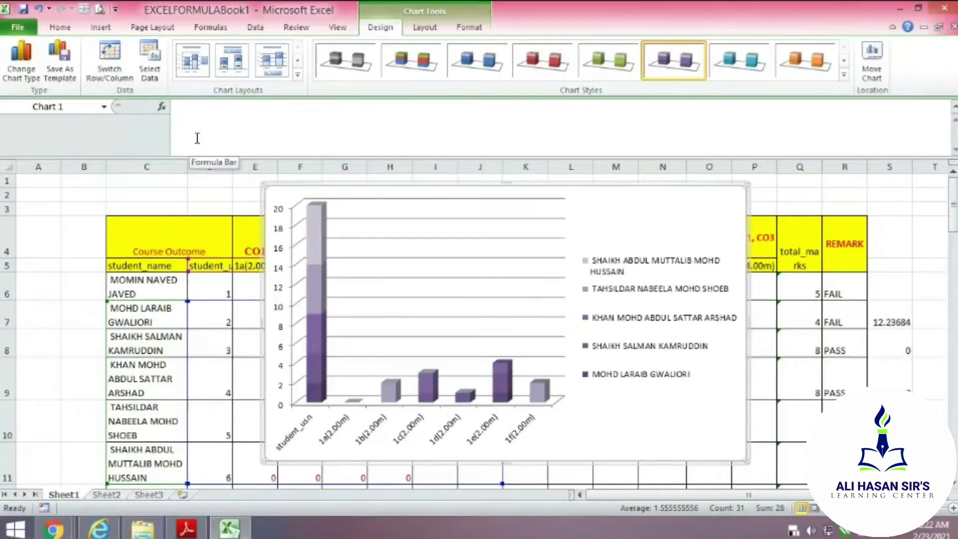
key("ctrl+z")
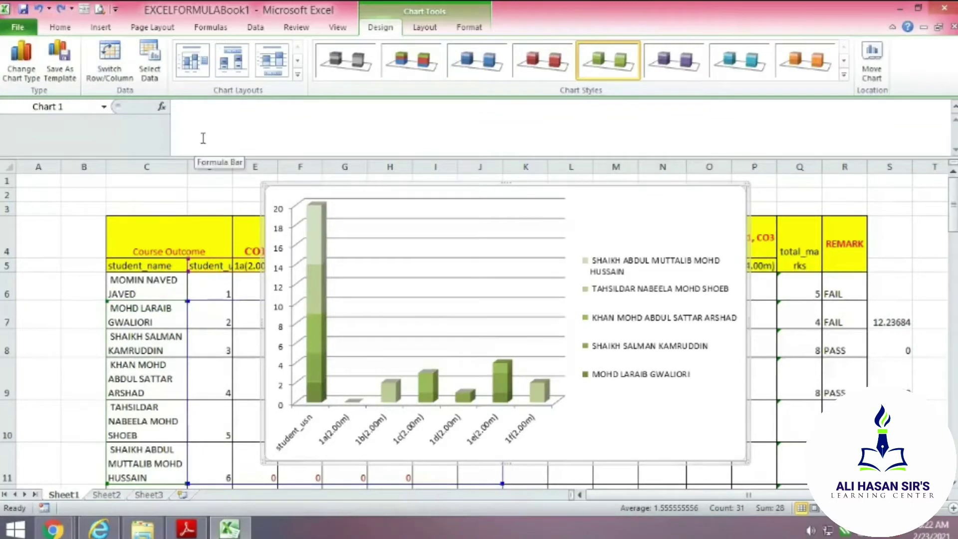
key("ctrl+z")
key("ctrl+z")
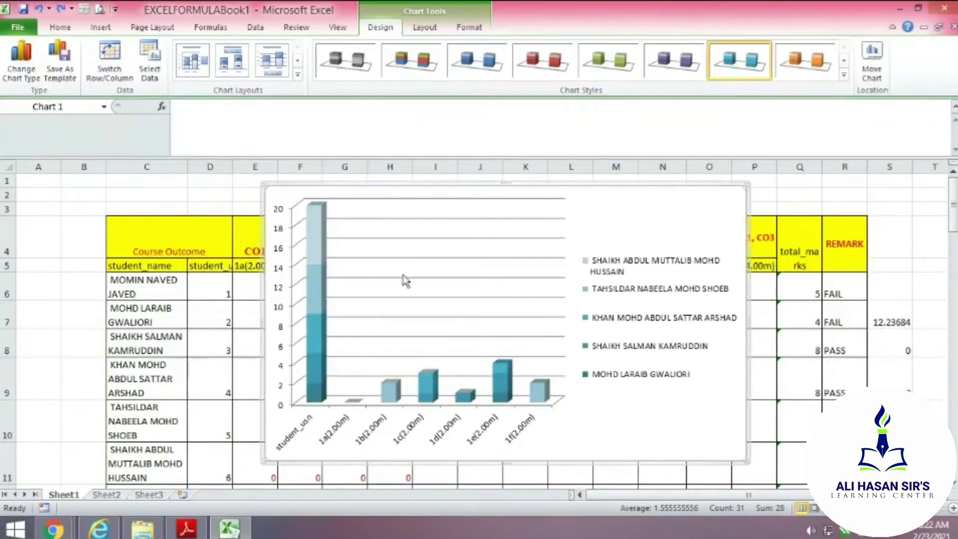
left_click(473, 254)
left_click(631, 200)
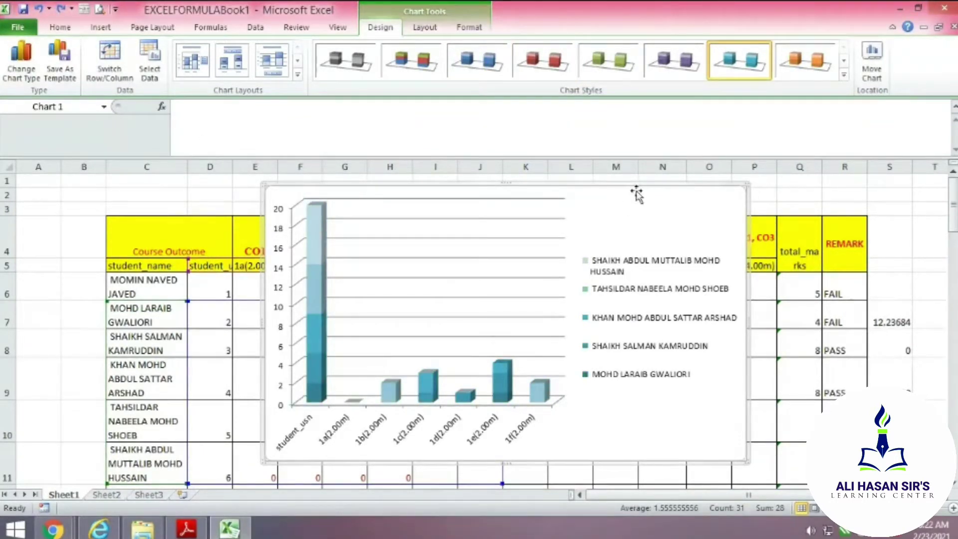
right_click(625, 188)
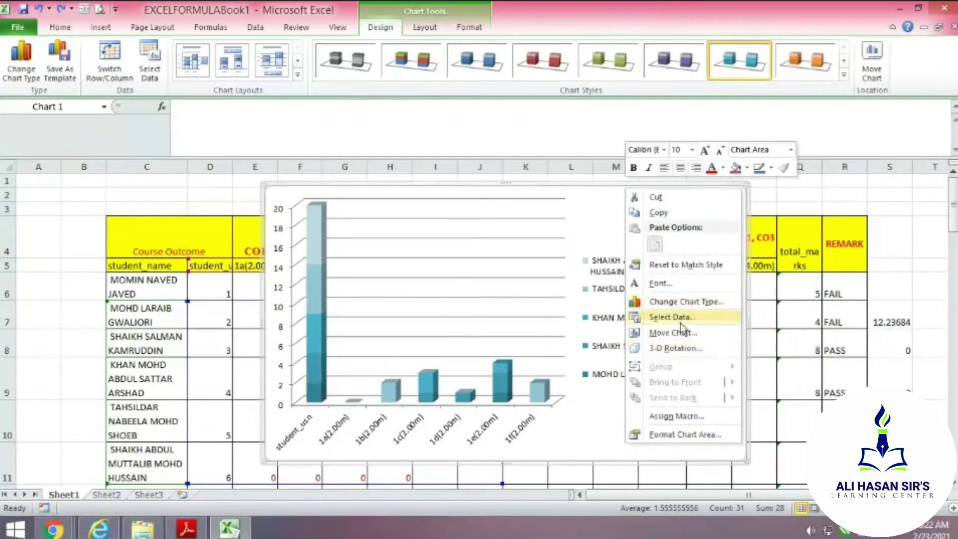
left_click(227, 188)
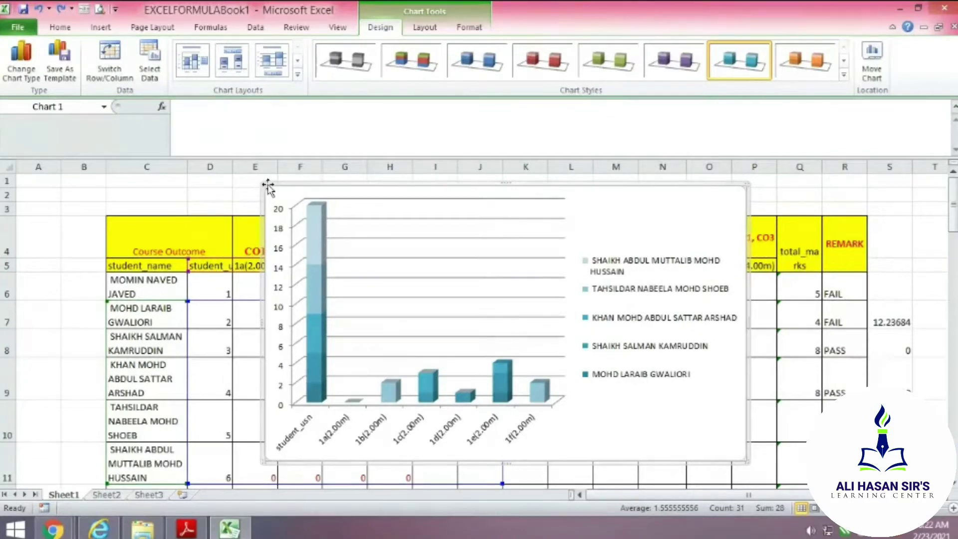
right_click(268, 185)
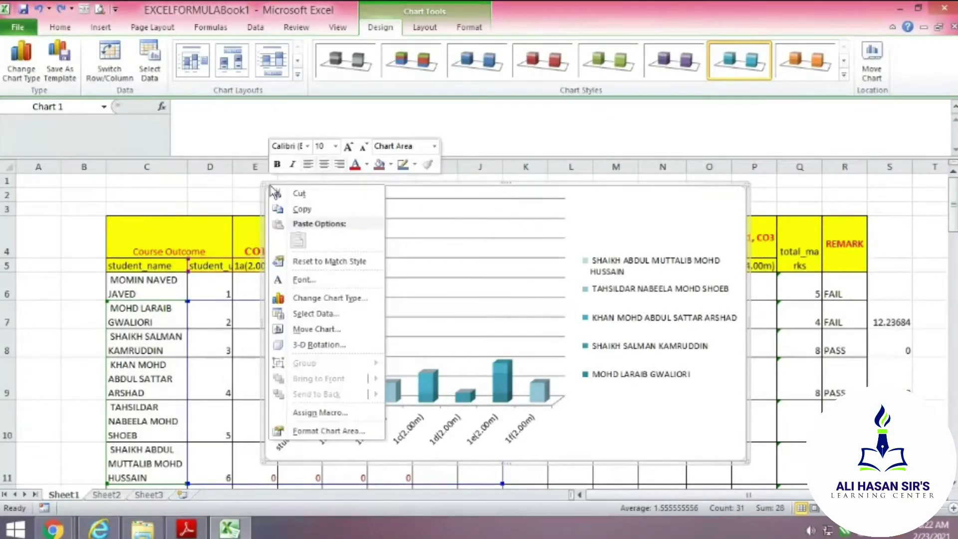
left_click(215, 191)
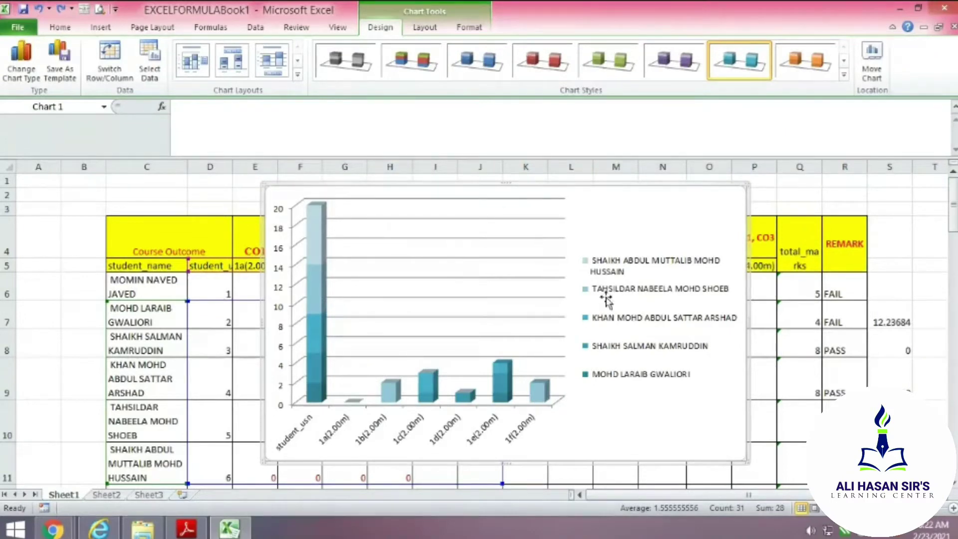
Undo the column chart's remaining style changes, its resizing and its insertion.
key("ctrl+z")
key("ctrl+z")
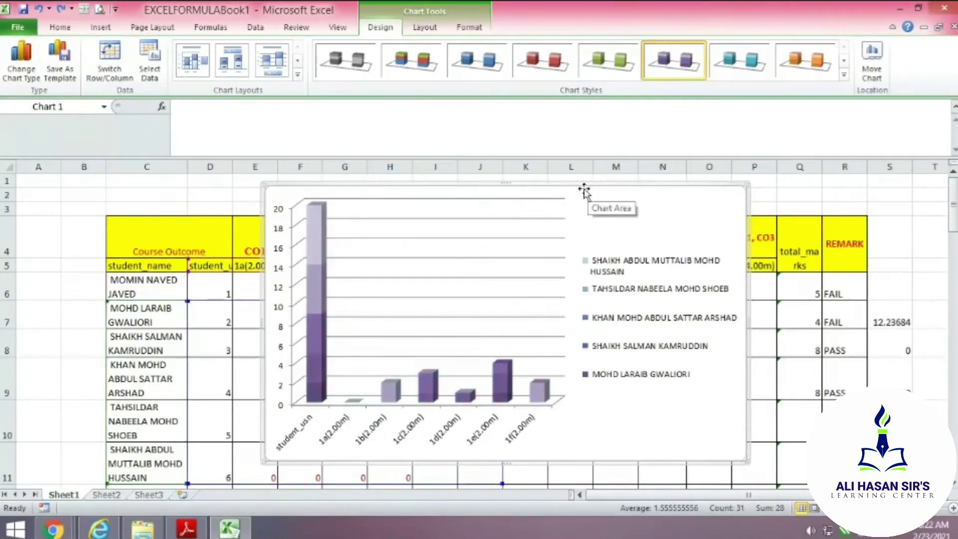
key("ctrl+z")
key("ctrl+z")
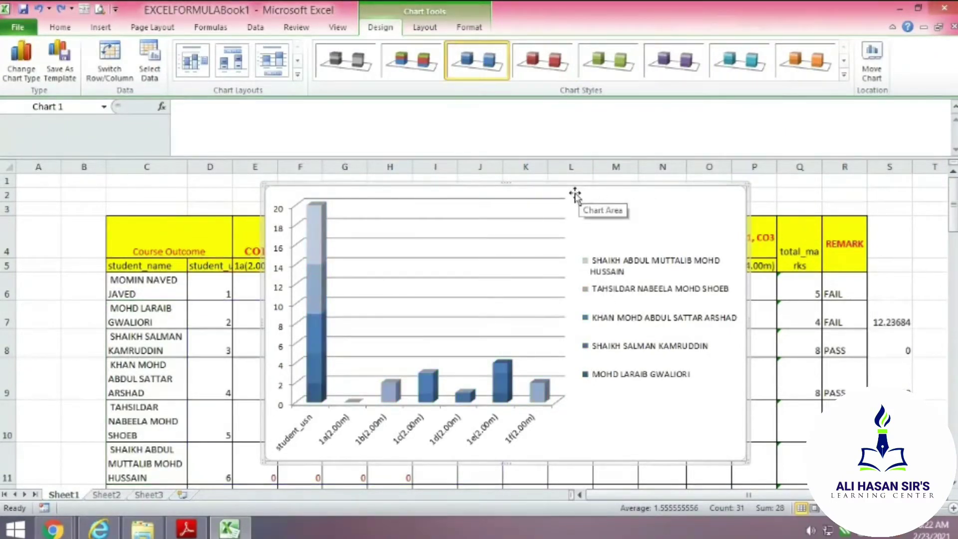
key("ctrl+z")
key("ctrl+z")
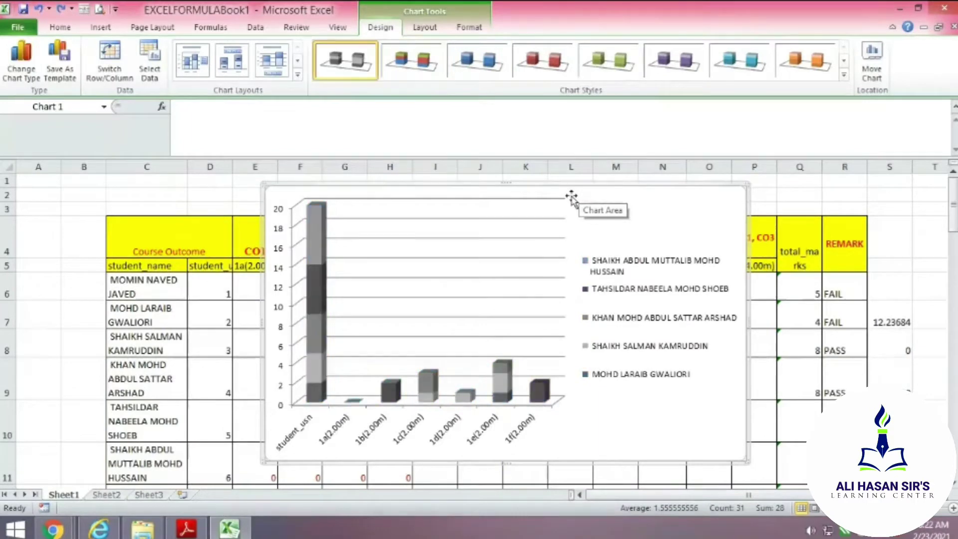
key("ctrl+y")
key("ctrl+z")
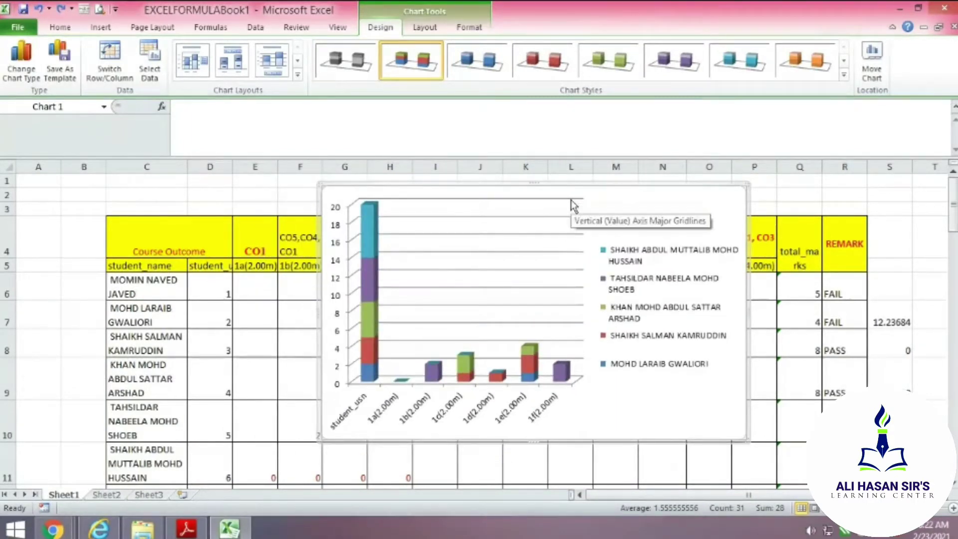
key("ctrl+z")
key("ctrl+z")
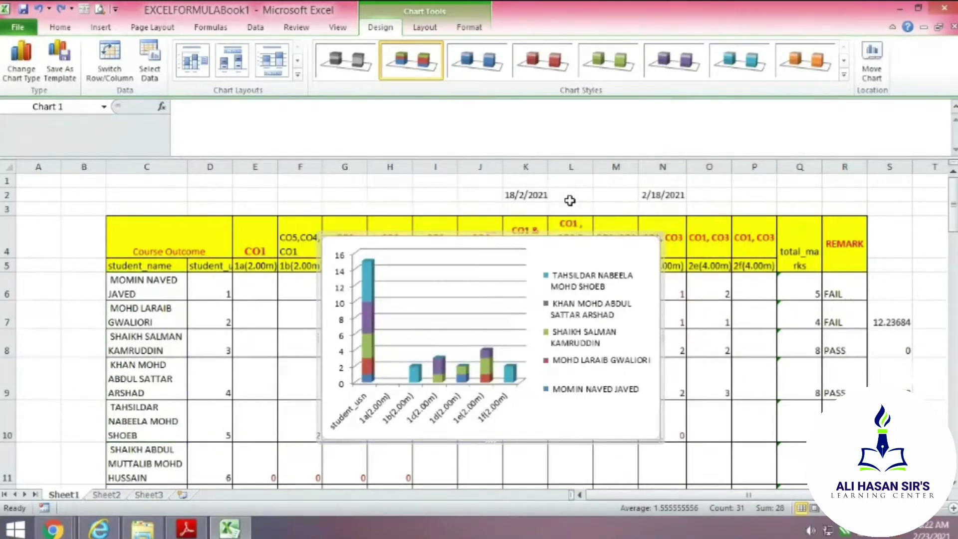
key("ctrl+z")
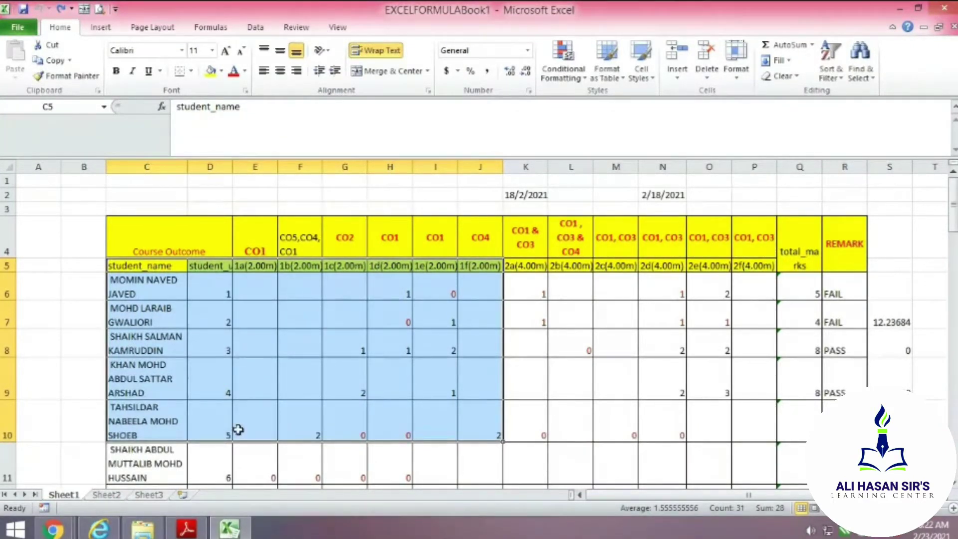
Insert a basic 2-D pie chart from the student marks in cells C5 to J10.
left_click(100, 30)
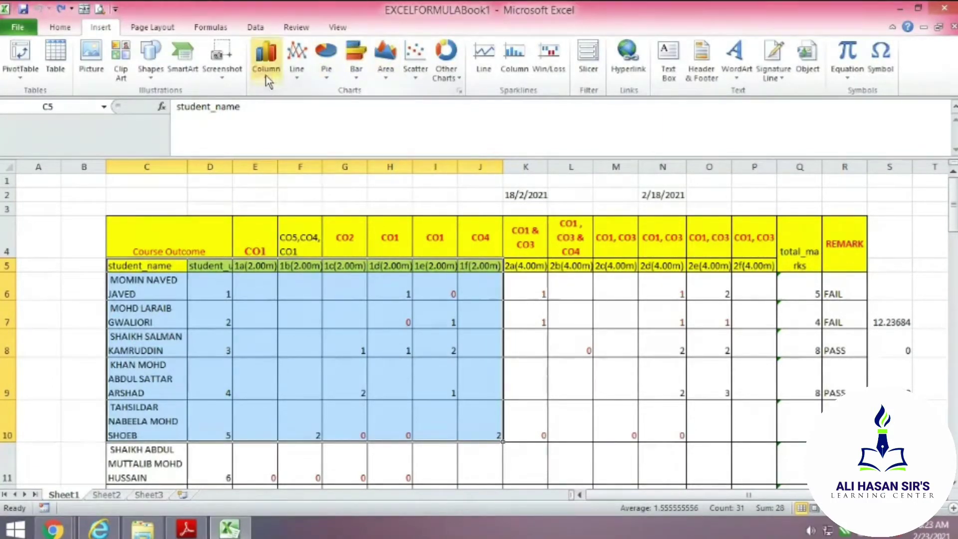
left_click(326, 75)
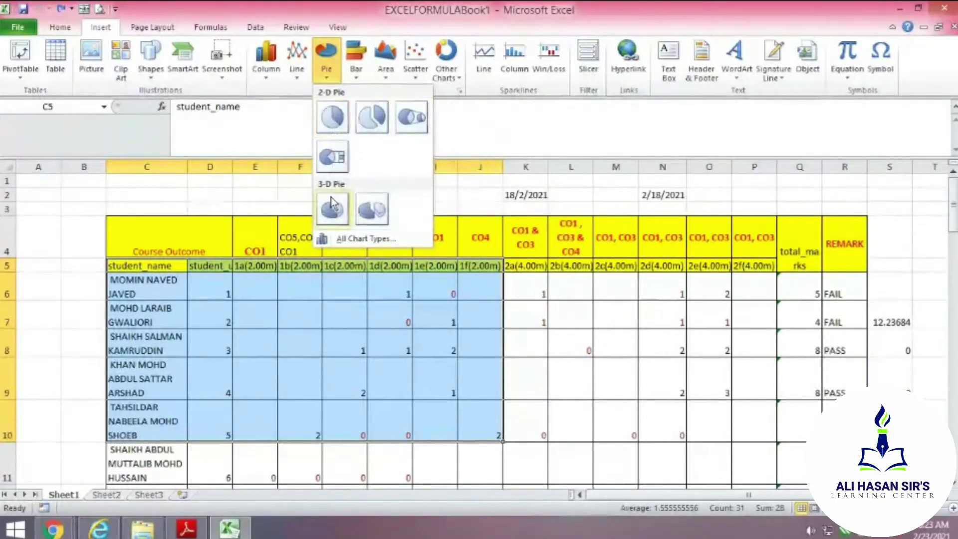
left_click(333, 117)
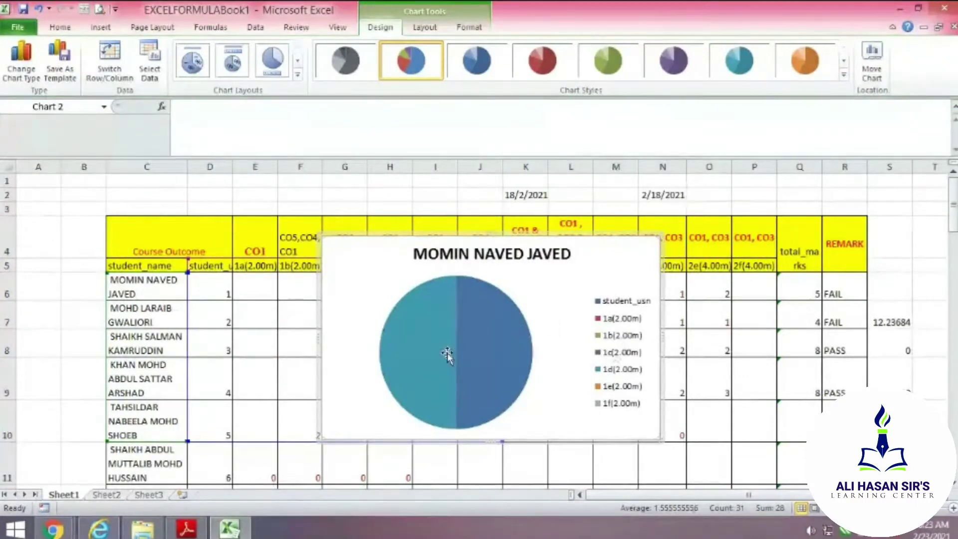
mouse_move(465, 339)
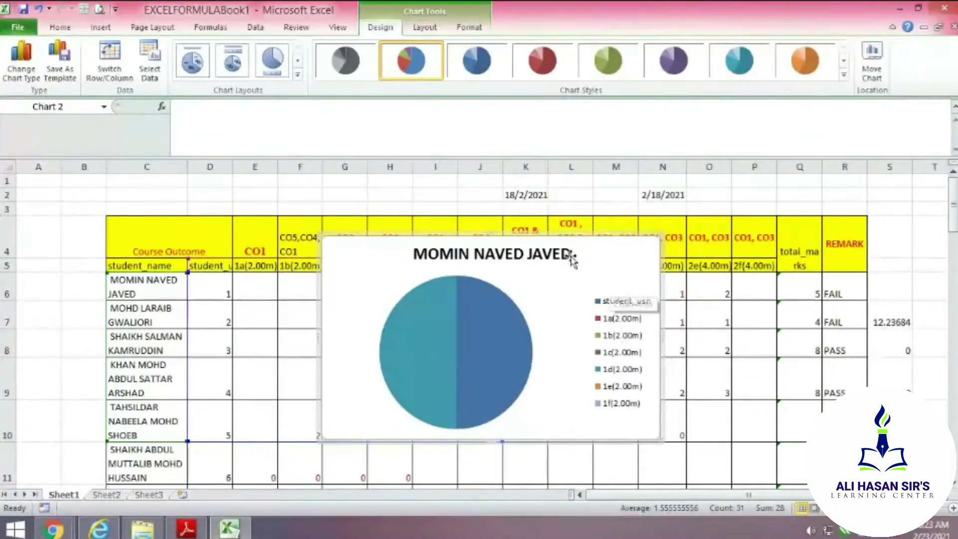
Try the blue, red and green styles on the pie chart, and apply the purple style.
left_click(476, 68)
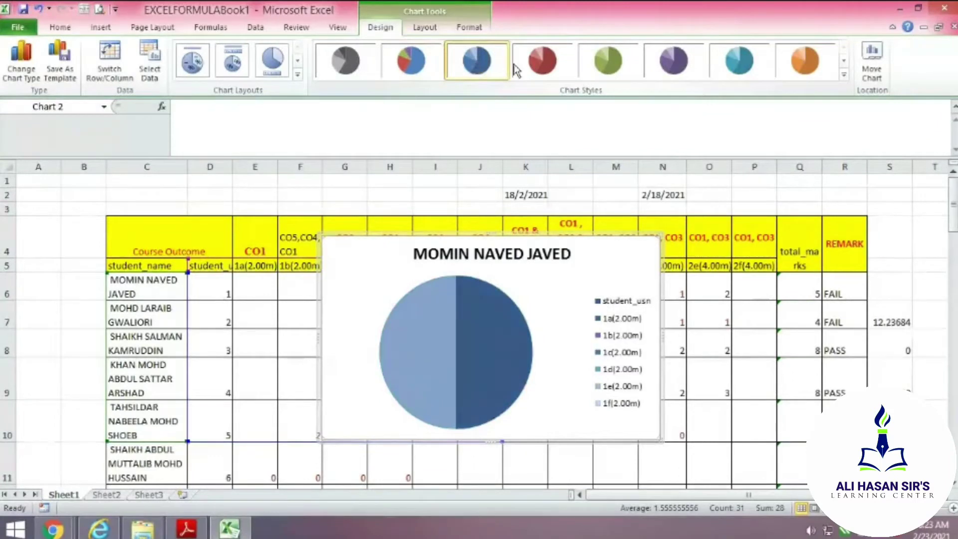
left_click(541, 62)
left_click(601, 65)
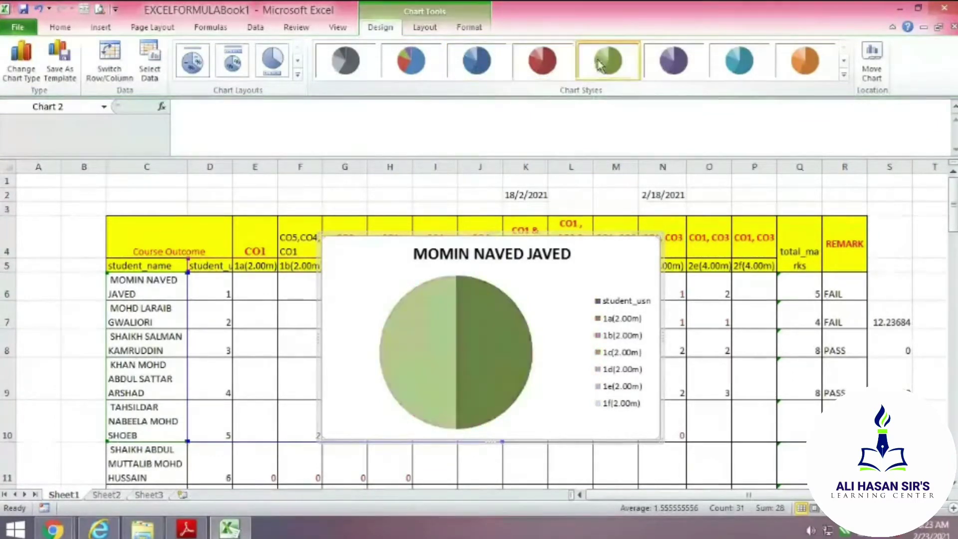
left_click(672, 65)
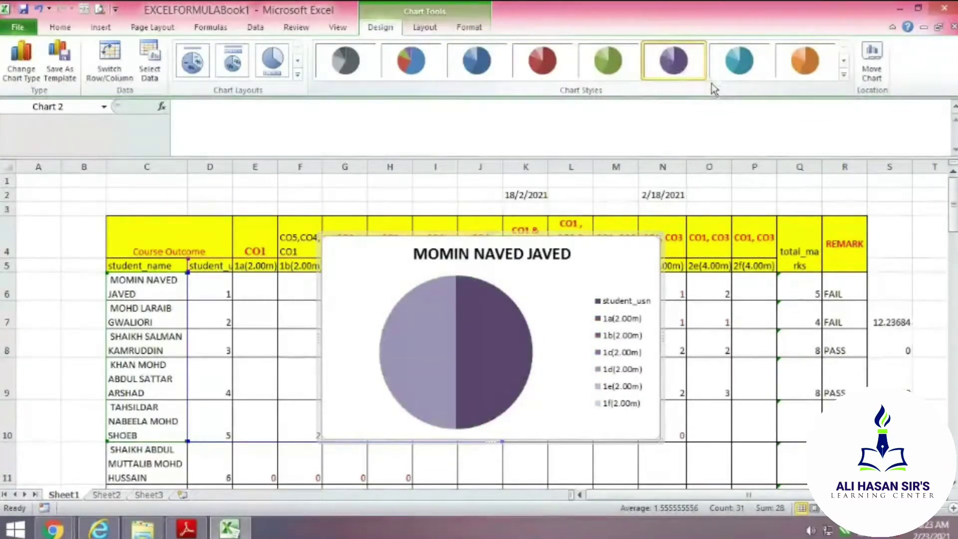
Undo all of the pie chart's style changes and its insertion.
key("ctrl+z")
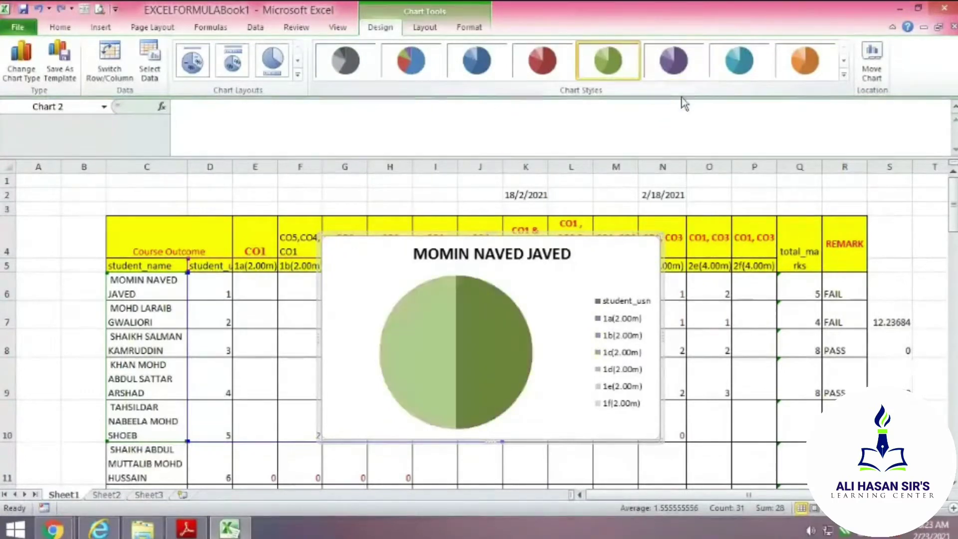
key("ctrl+z")
key("ctrl+z")
key("ctrl+z")
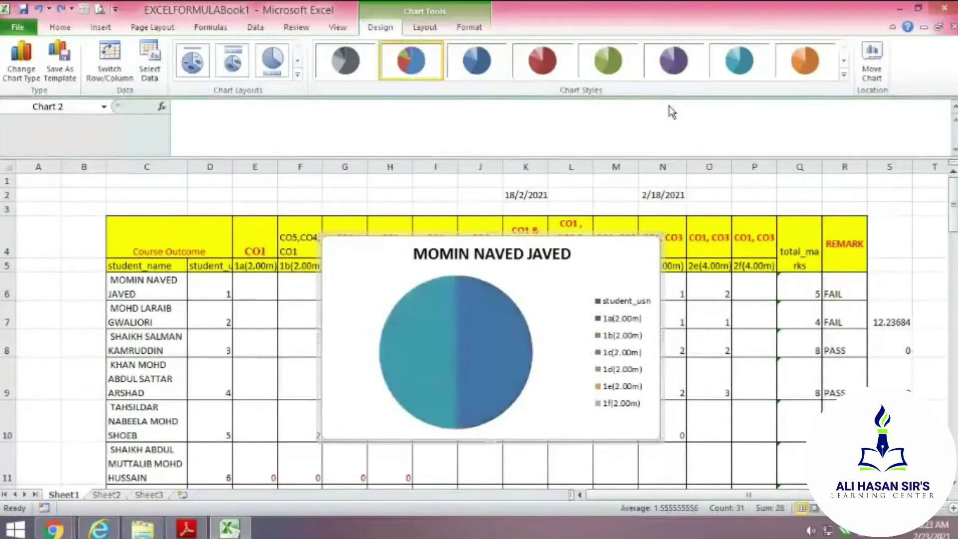
key("ctrl+z")
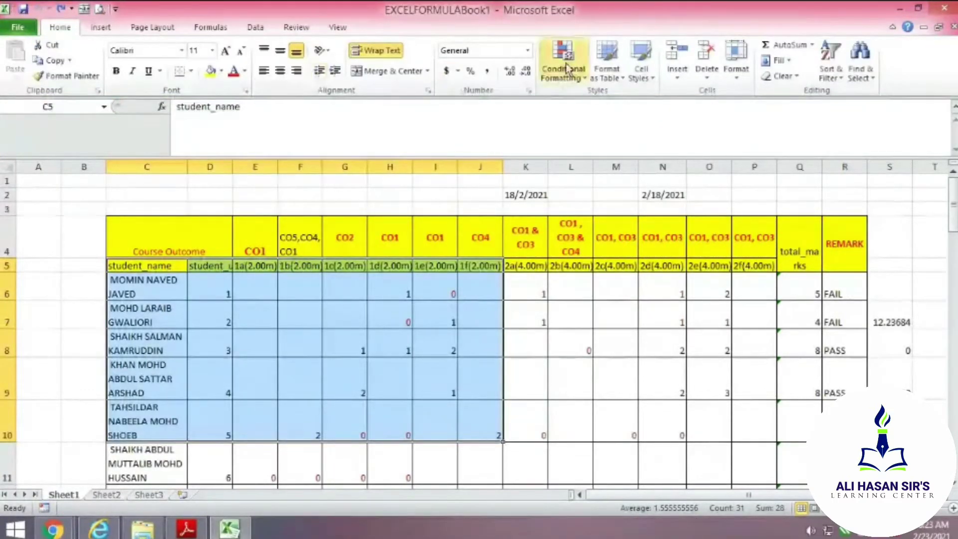
Insert a 2-D stacked bar chart from the student marks in cells C5 to J10, and select its legend.
left_click(102, 27)
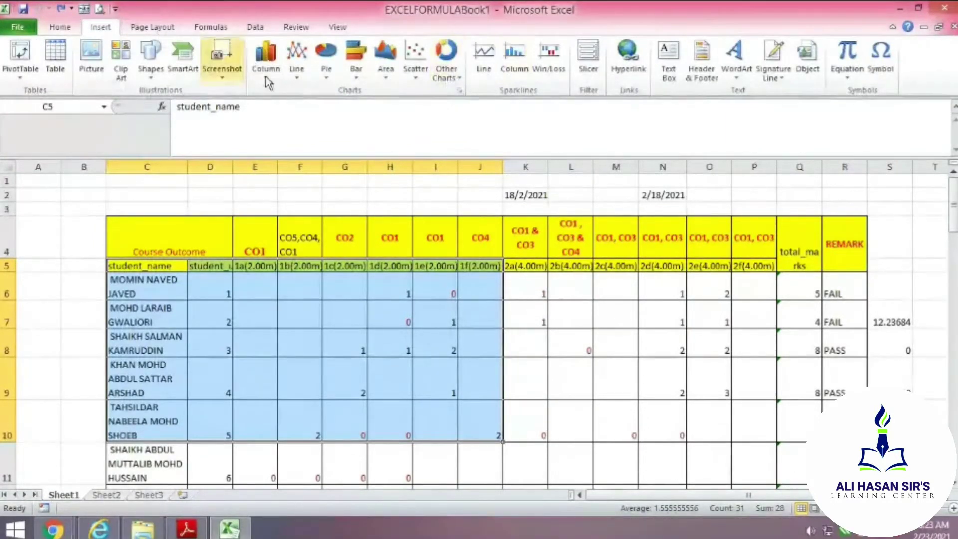
left_click(355, 70)
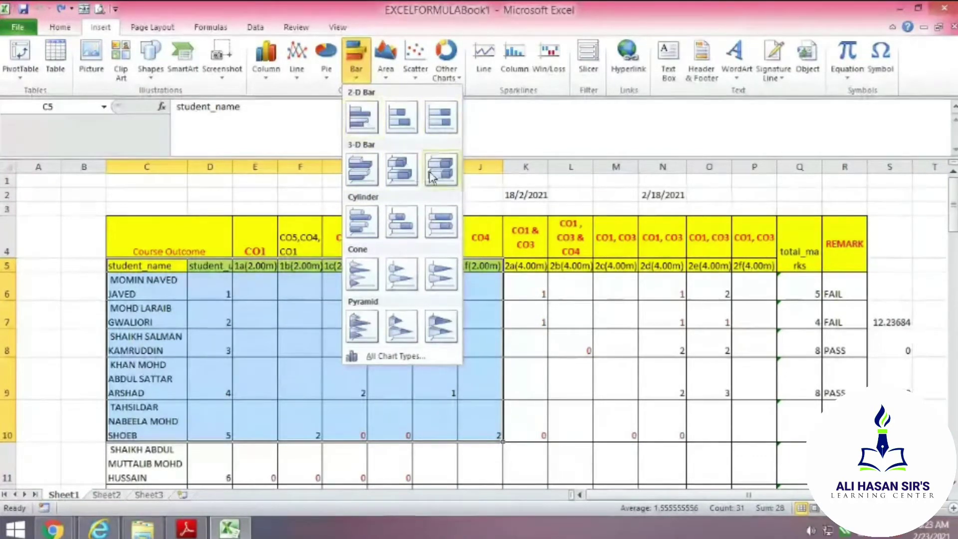
left_click(399, 126)
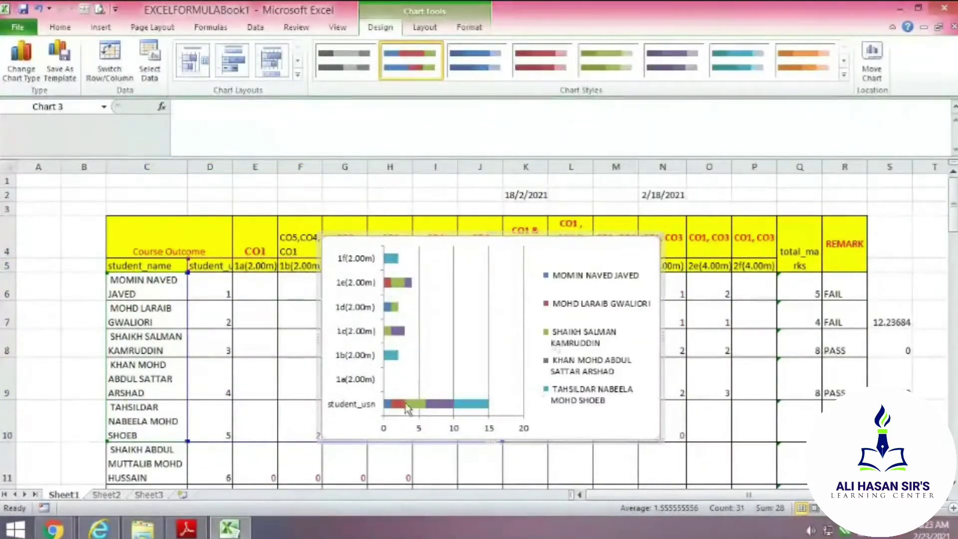
left_click(545, 326)
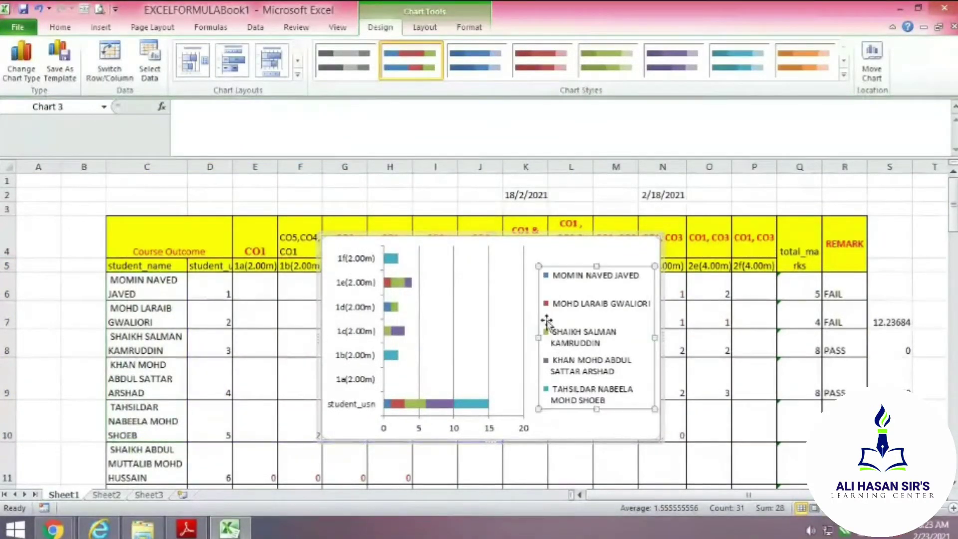
Switch to the Google Meet call in Chrome and admit the person waiting to join.
left_click(52, 528)
left_click(80, 484)
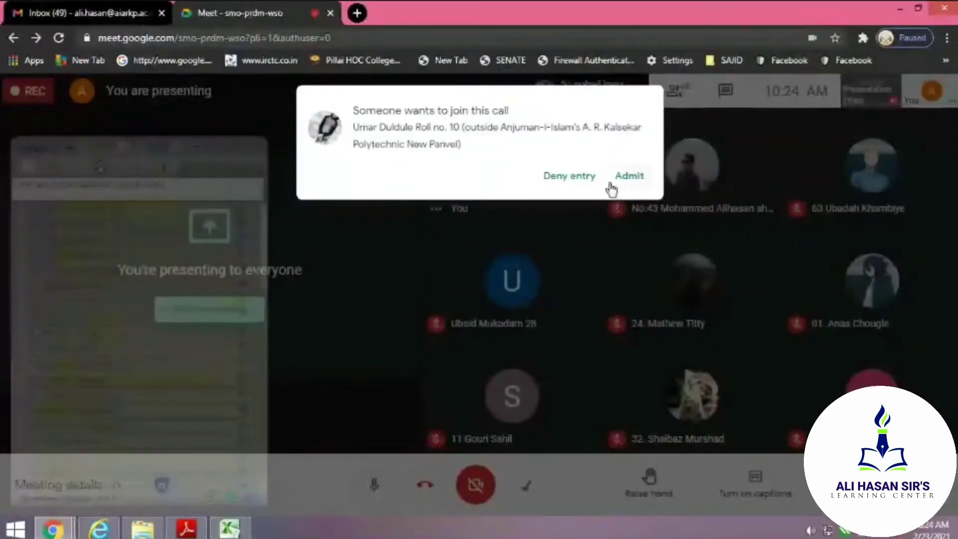
left_click(627, 177)
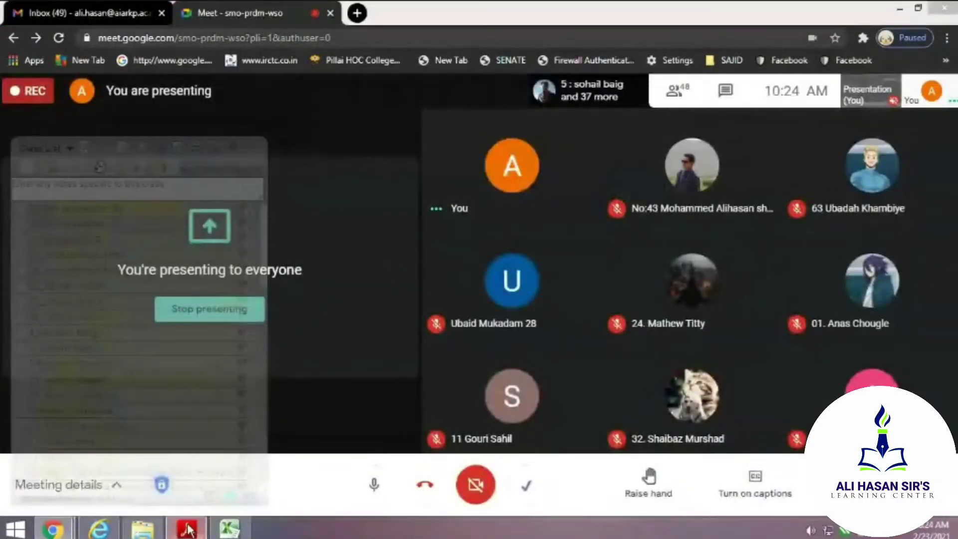
Check the Working with Charts topics in the syllabus PDF in Adobe Reader against Excel's chart layout options, and return to the workbook.
left_click(187, 528)
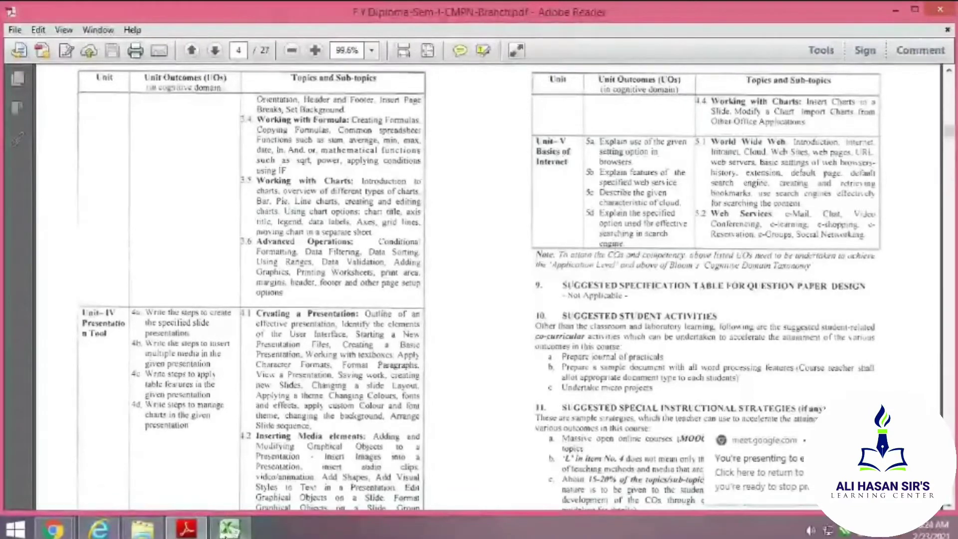
left_click(230, 528)
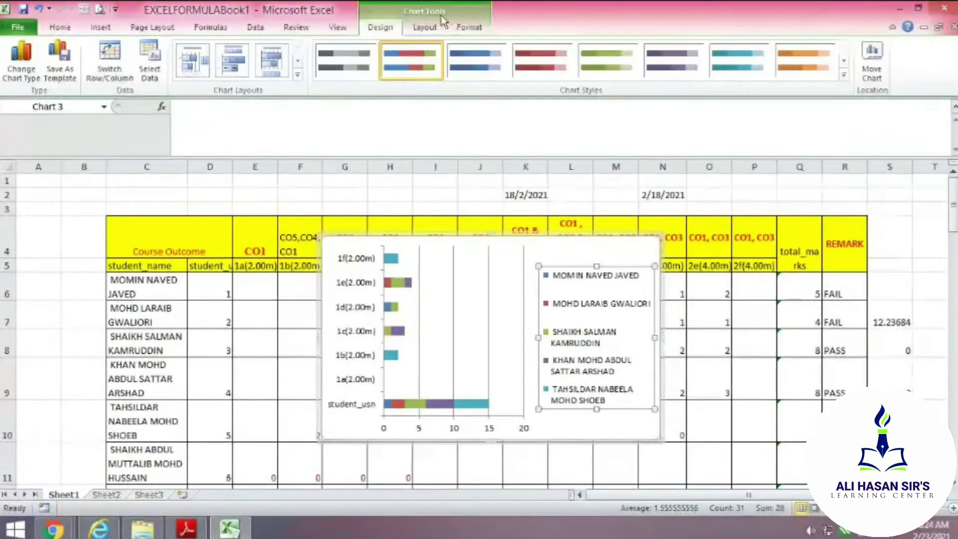
left_click(423, 30)
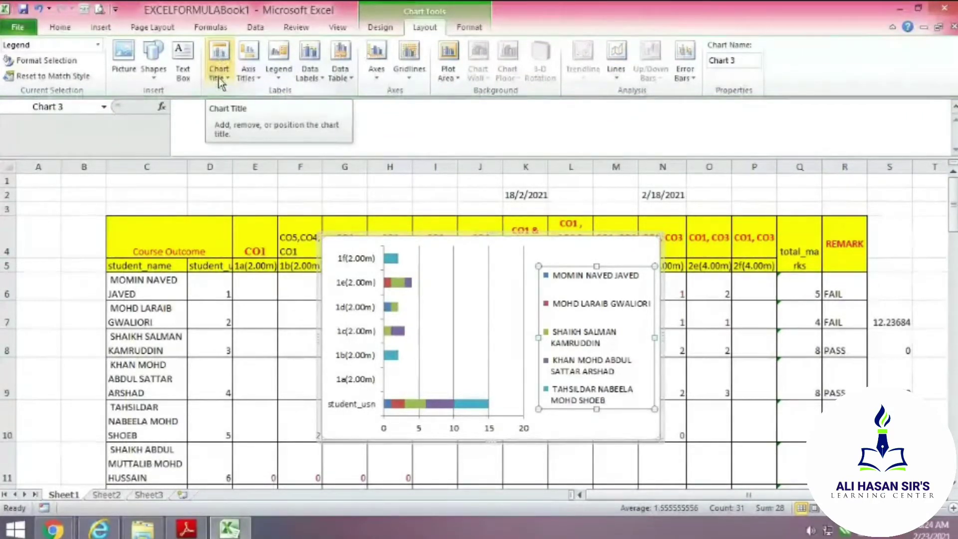
left_click(187, 528)
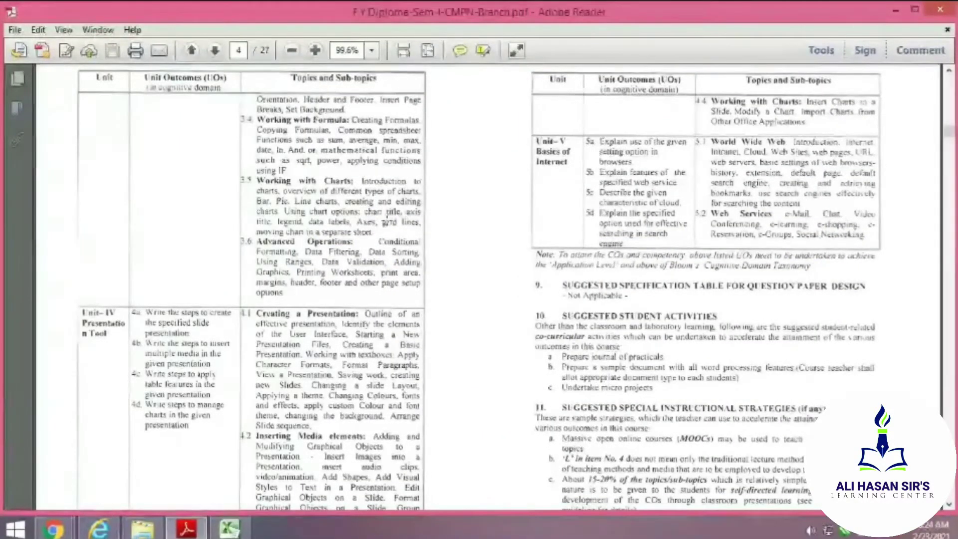
left_click(228, 530)
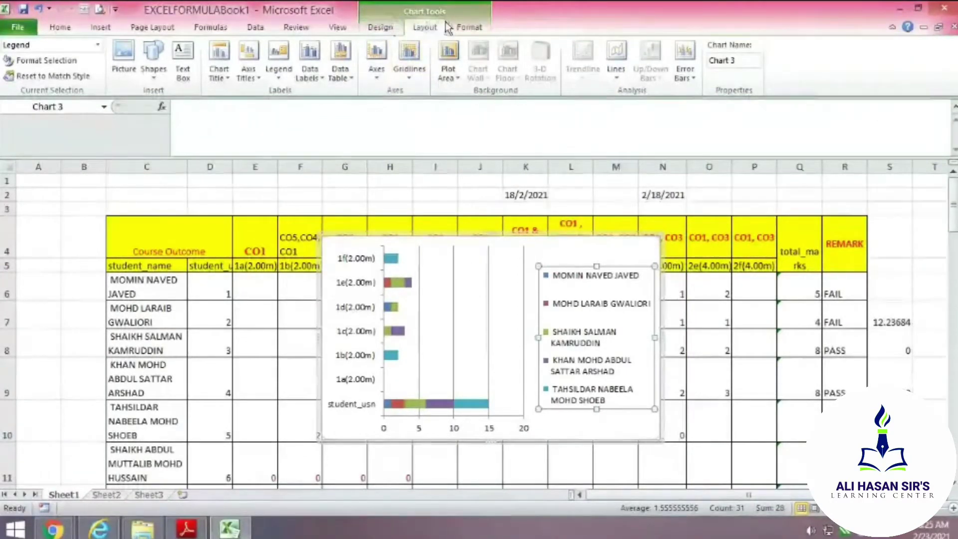
Try a centered overlay title on the bar chart, and delete it.
left_click(381, 31)
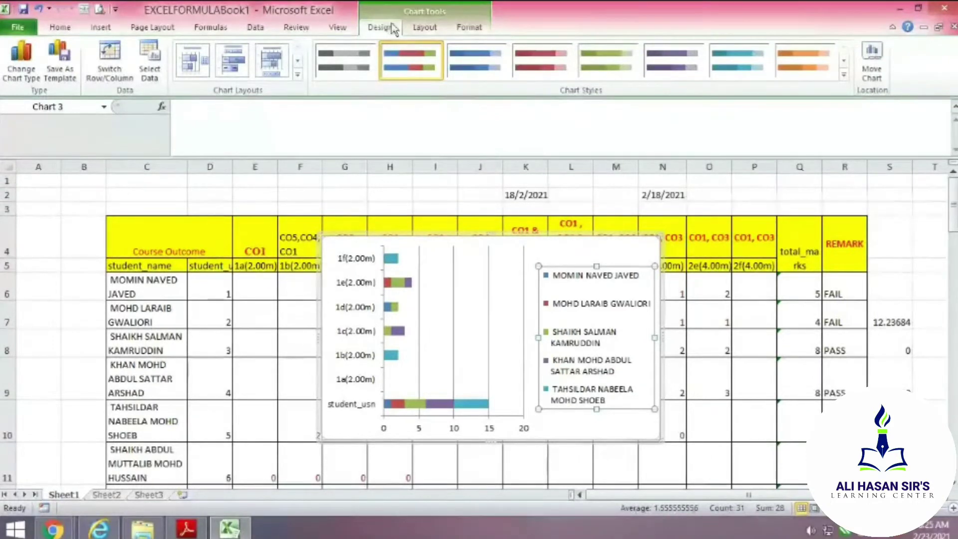
left_click(421, 30)
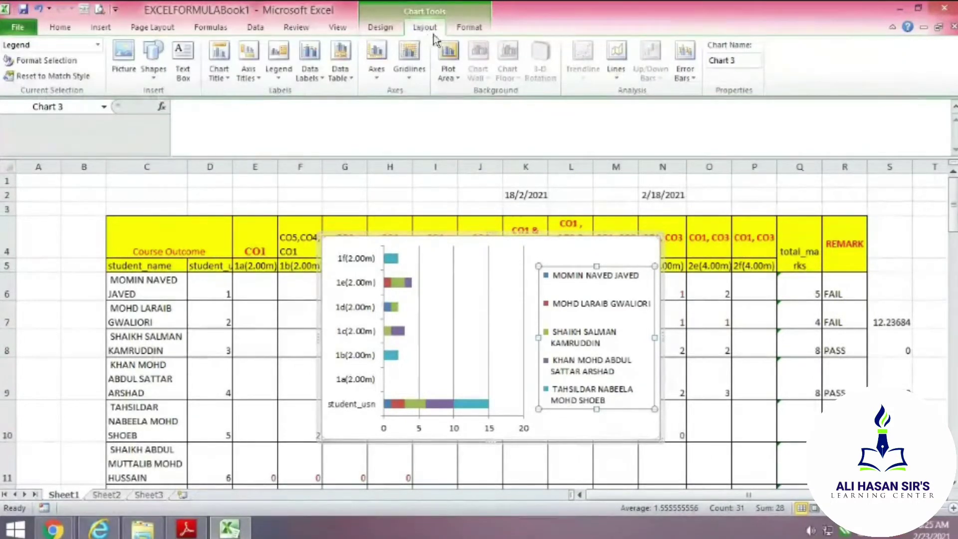
left_click(221, 78)
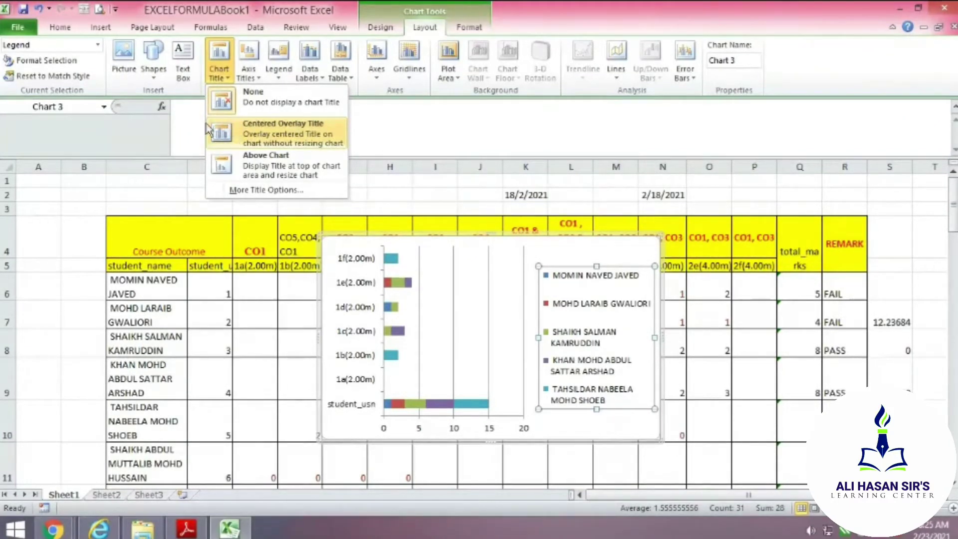
left_click(268, 140)
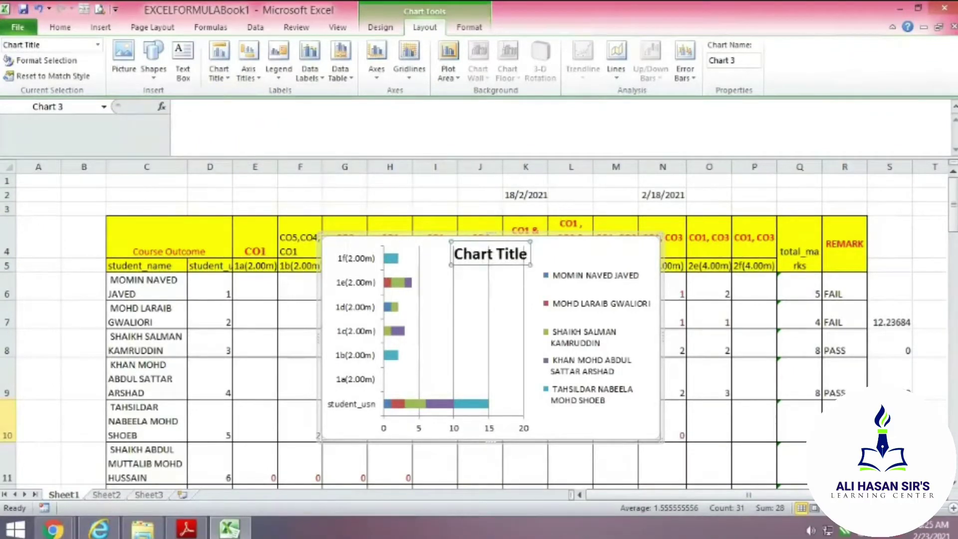
key("Delete")
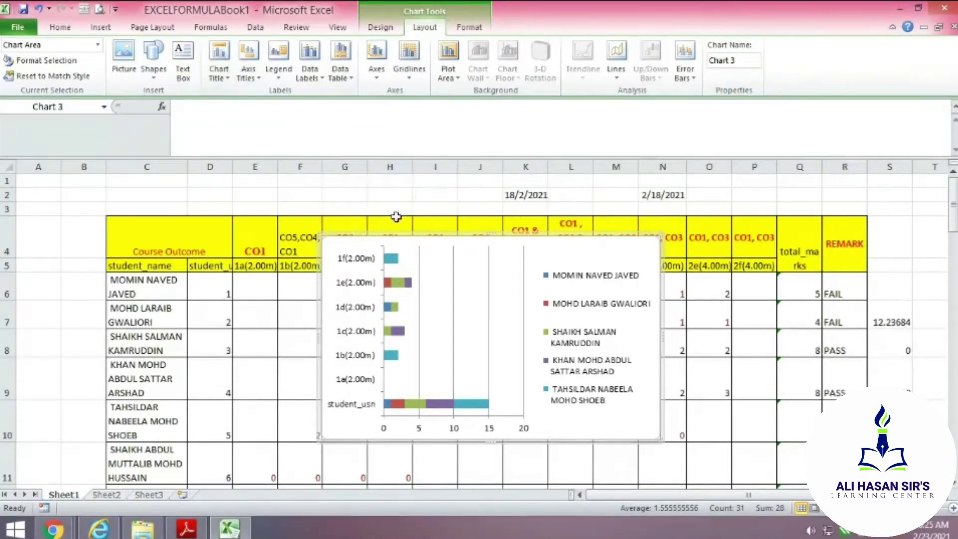
Add a centered overlay title to the bar chart with the text ICT MARKS.
left_click(220, 73)
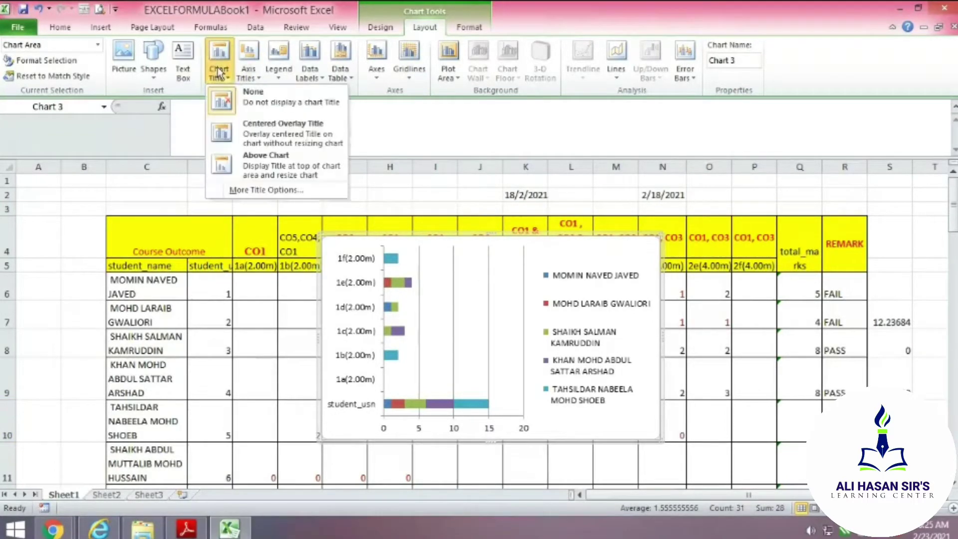
left_click(254, 136)
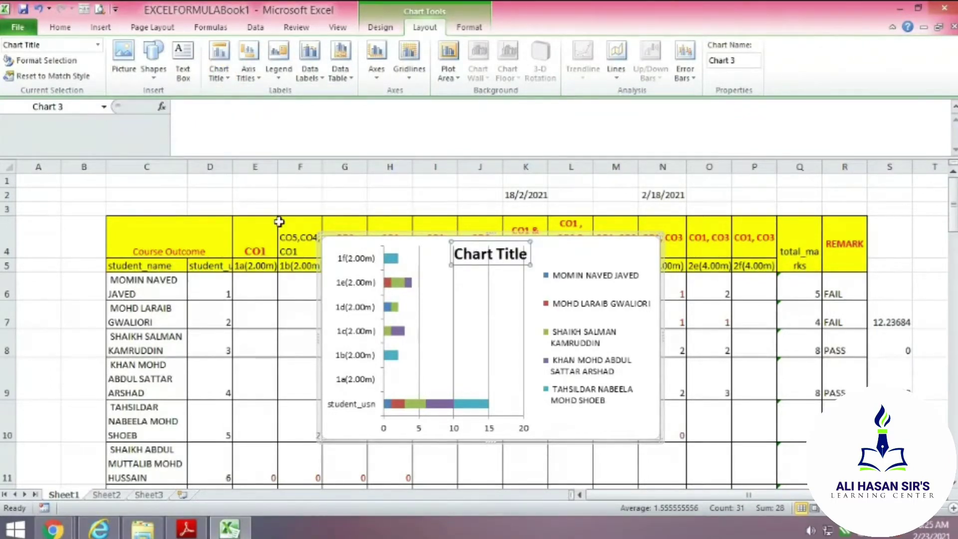
type("ICT MARKS")
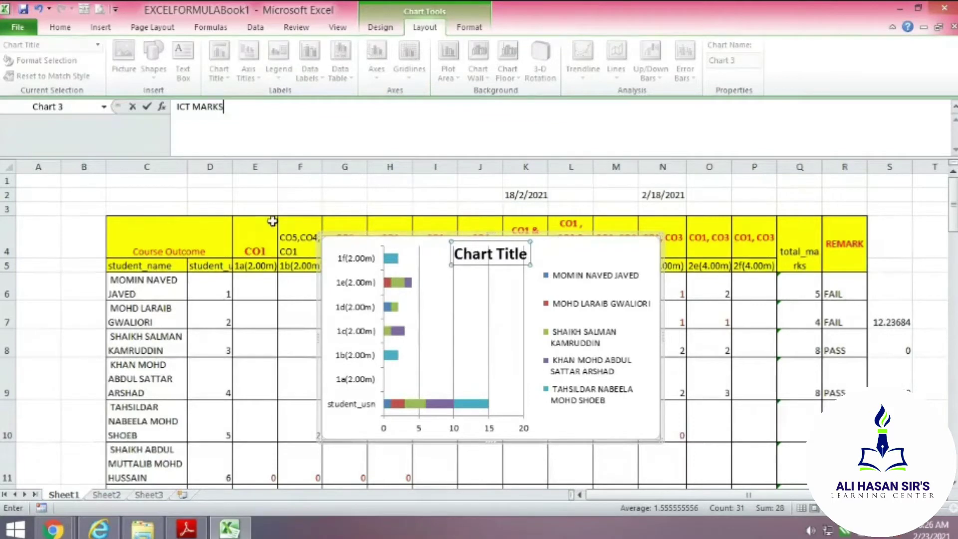
key("Return")
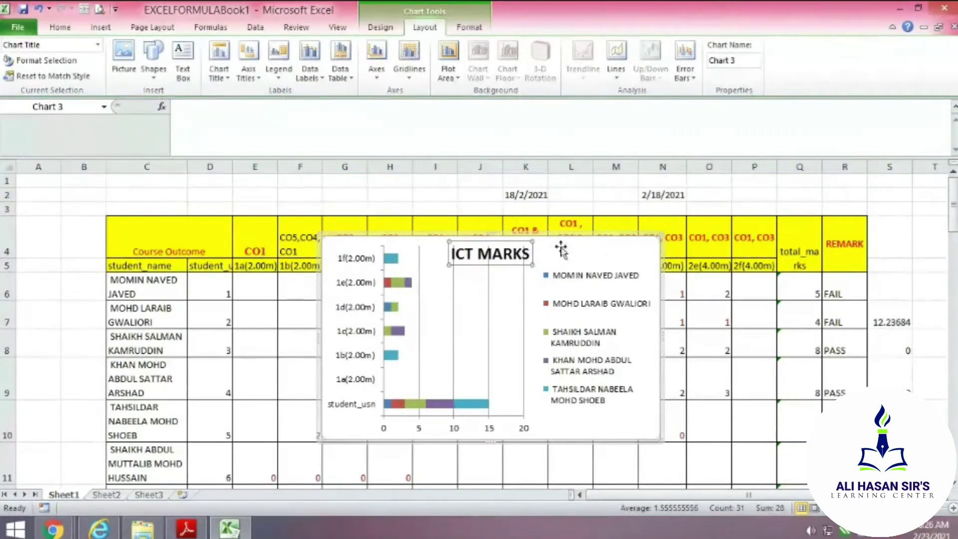
Reposition the ICT MARKS title with the Above Chart option so the plot resizes beneath it.
left_click(608, 259)
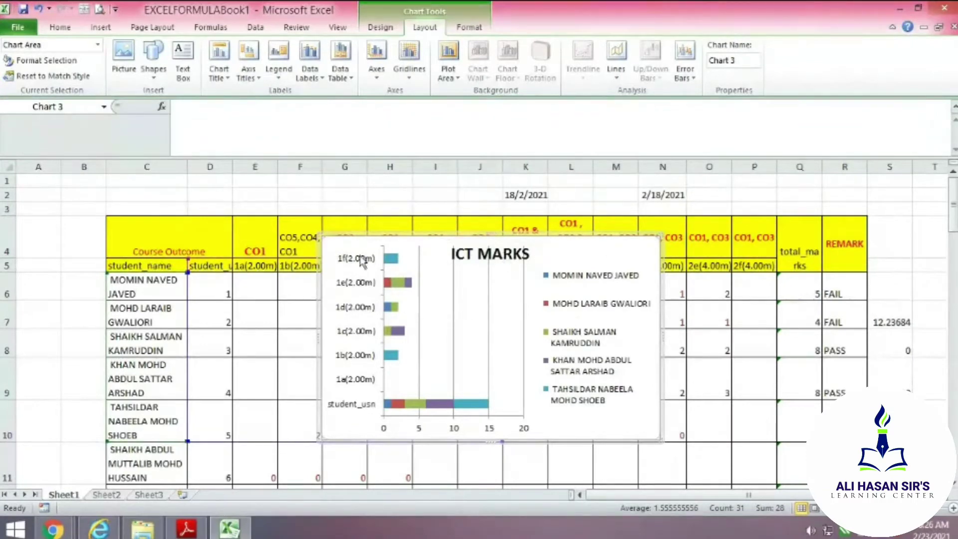
left_click(473, 257)
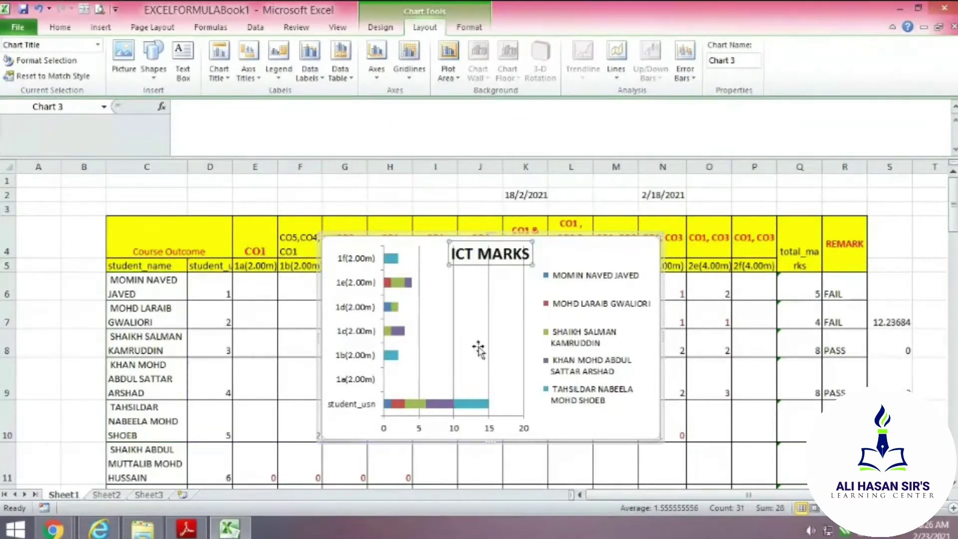
left_click(219, 65)
left_click(264, 164)
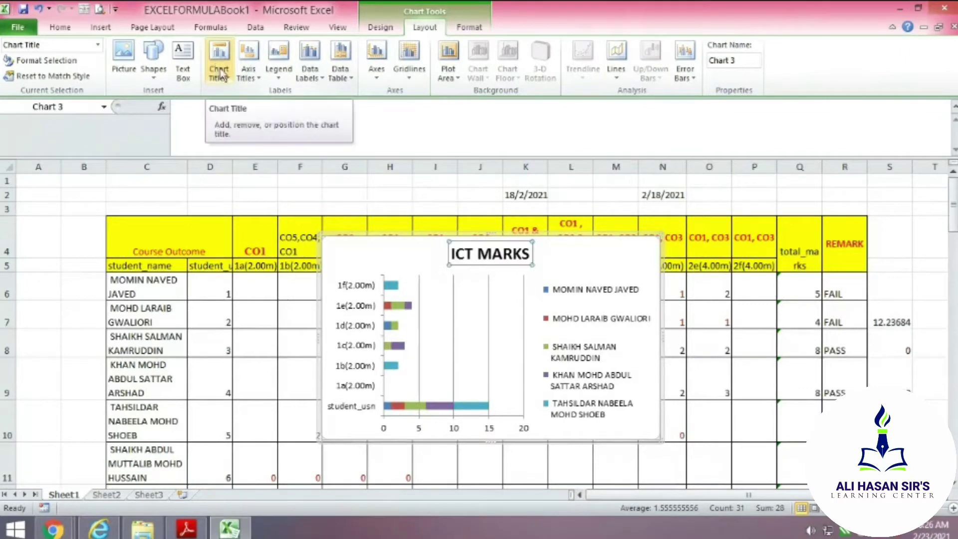
Switch to the Google Meet call to check on the participants, and return to the Excel workbook.
left_click(53, 532)
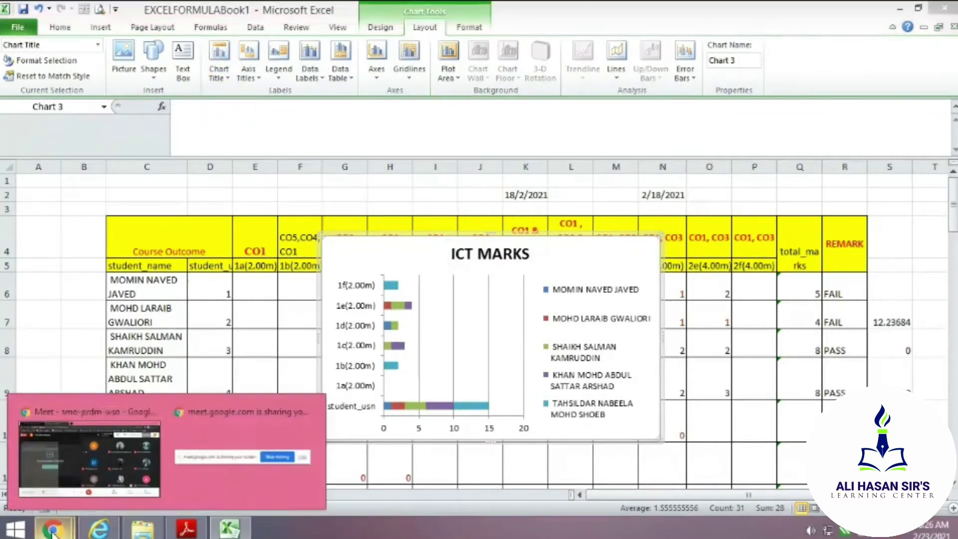
left_click(141, 446)
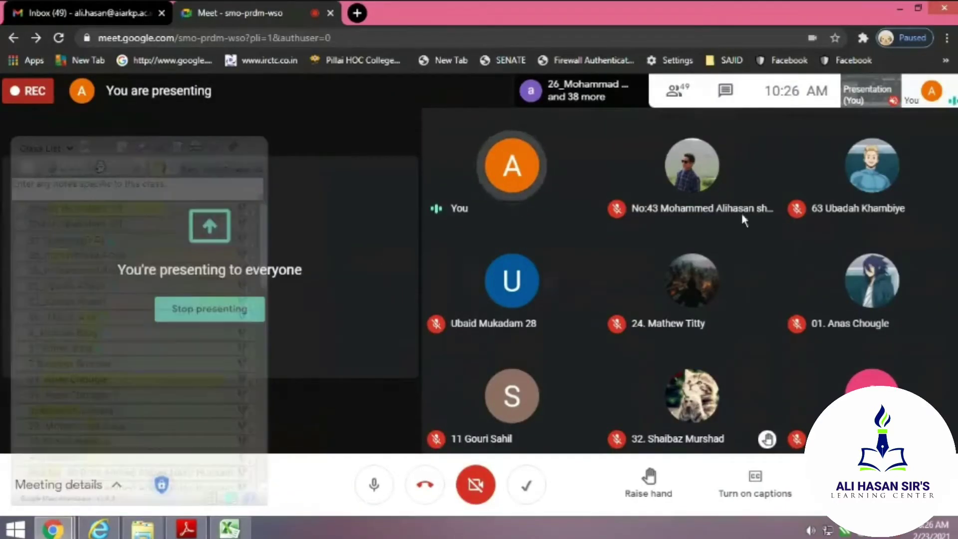
left_click(230, 529)
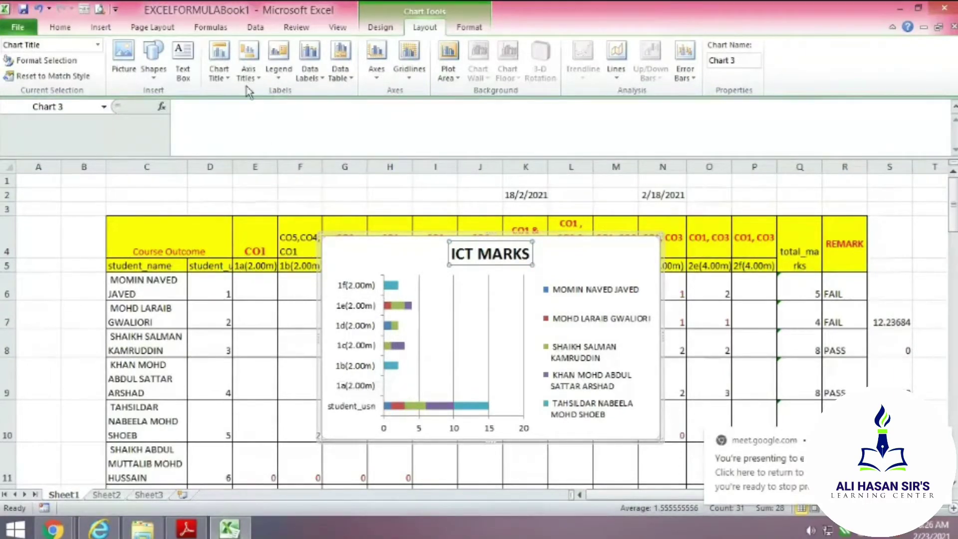
Add a primary horizontal axis title below the axis of the bar chart with the text MARKS.
left_click(243, 74)
mouse_move(265, 99)
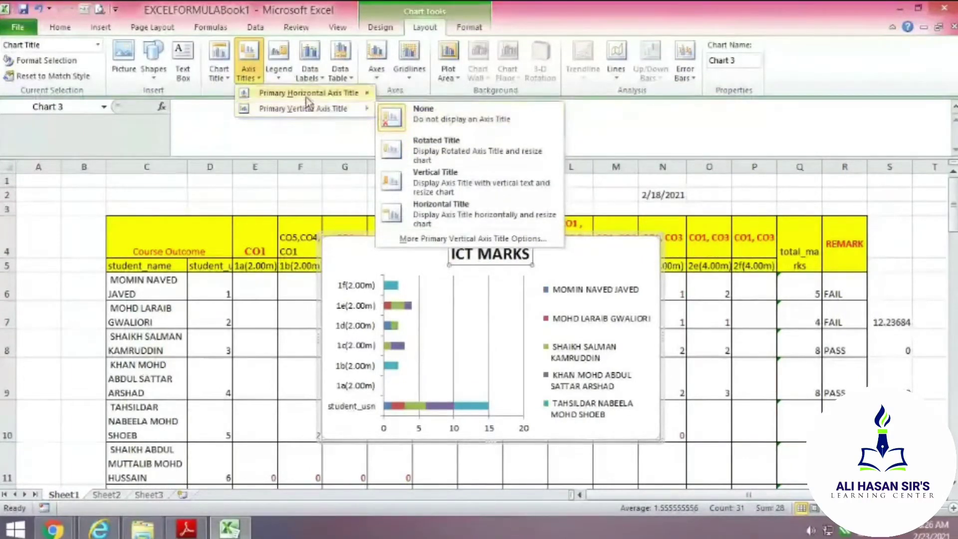
mouse_move(319, 109)
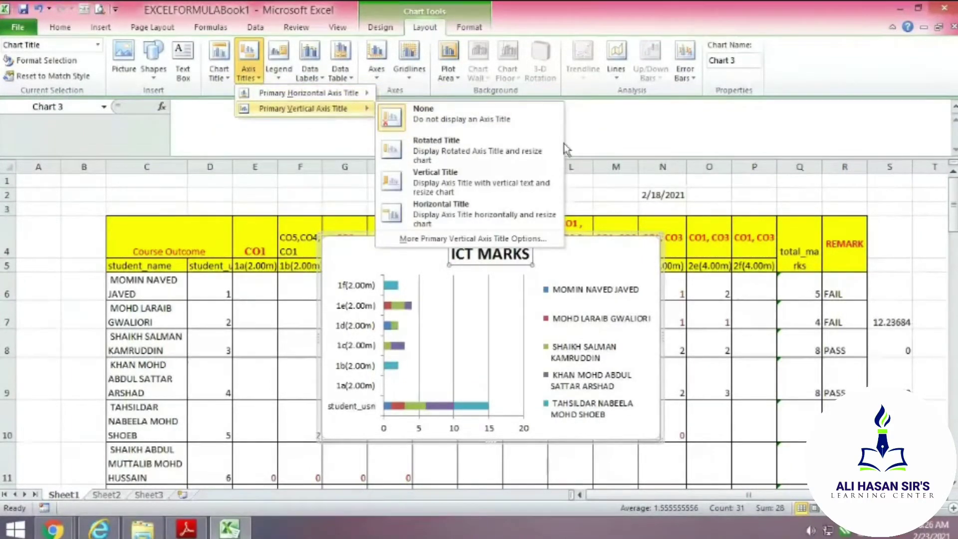
mouse_move(356, 96)
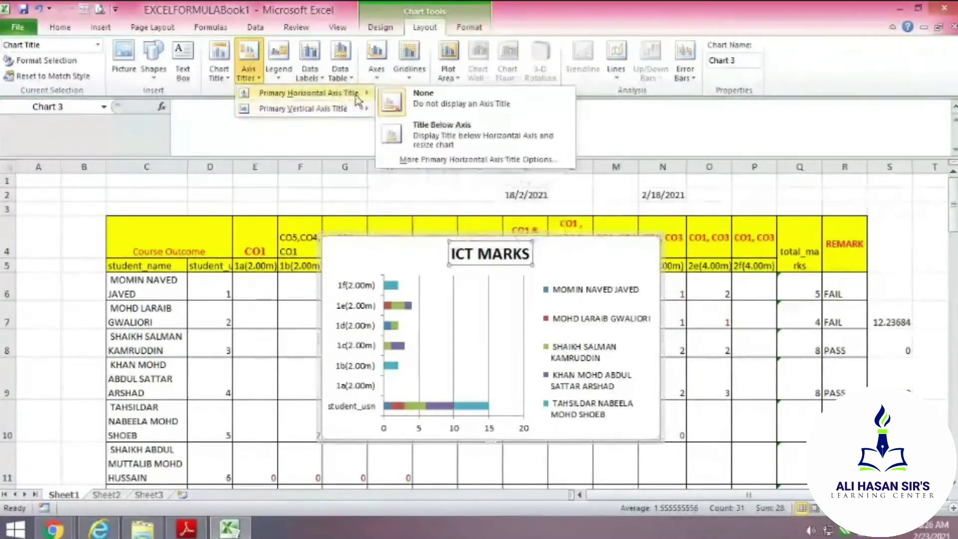
left_click(447, 133)
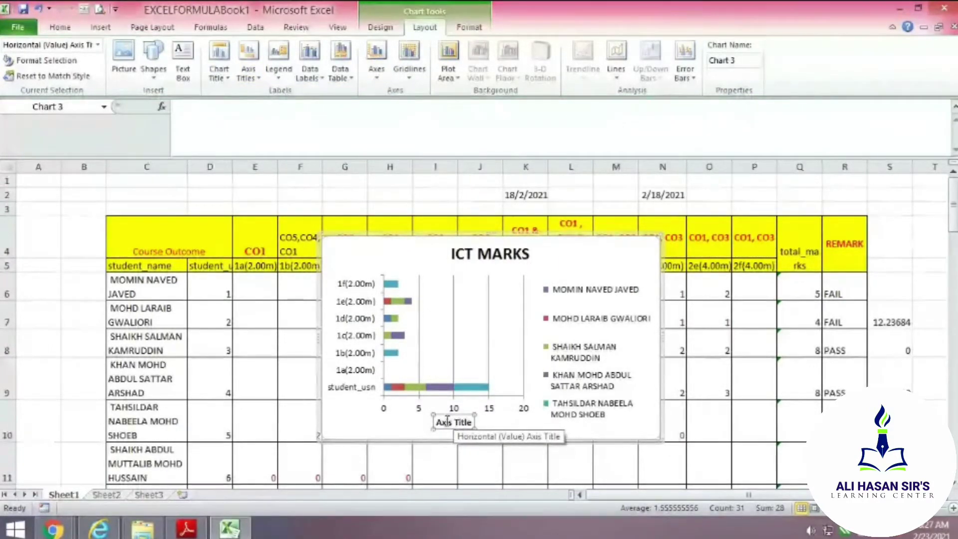
left_click(201, 116)
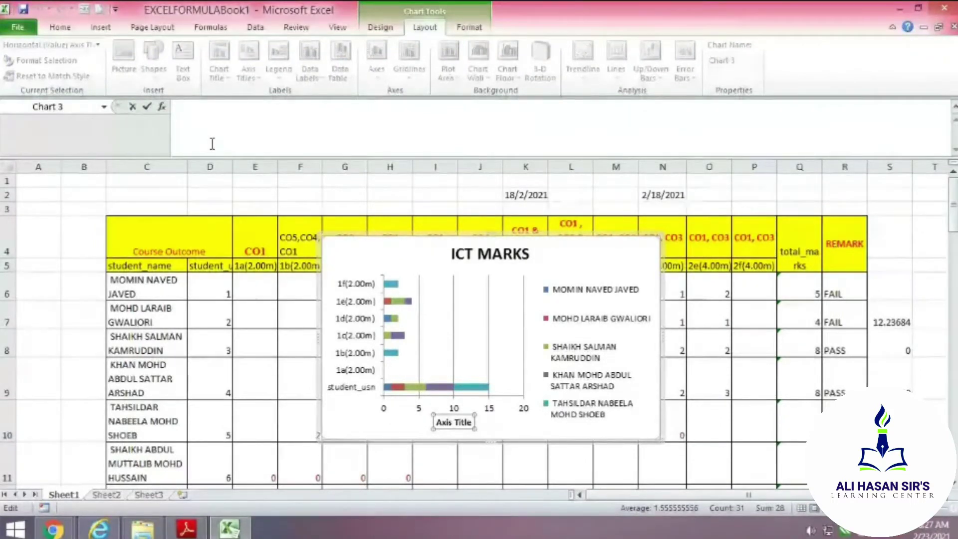
type("MARKS")
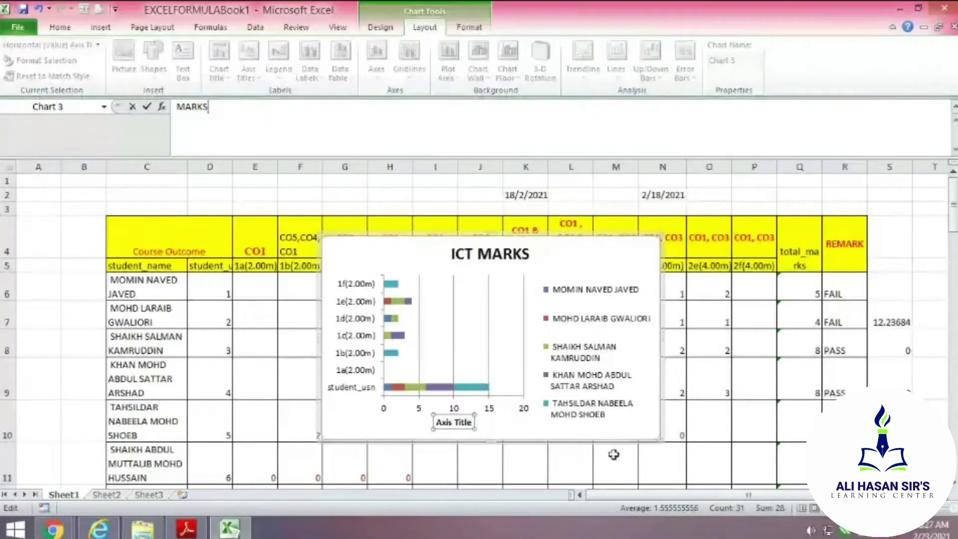
left_click(512, 429)
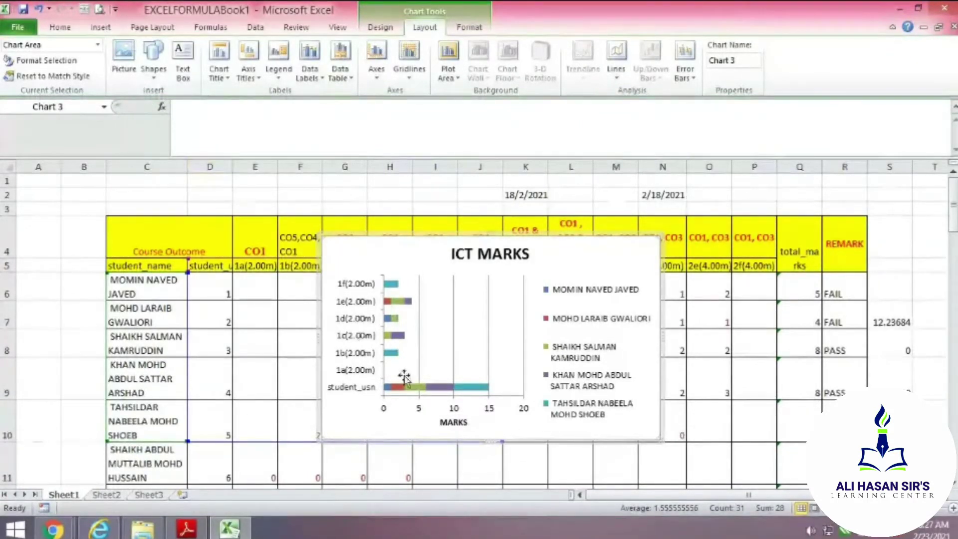
Add a rotated primary vertical axis title to the bar chart with the text QUESTION NO.
left_click(248, 63)
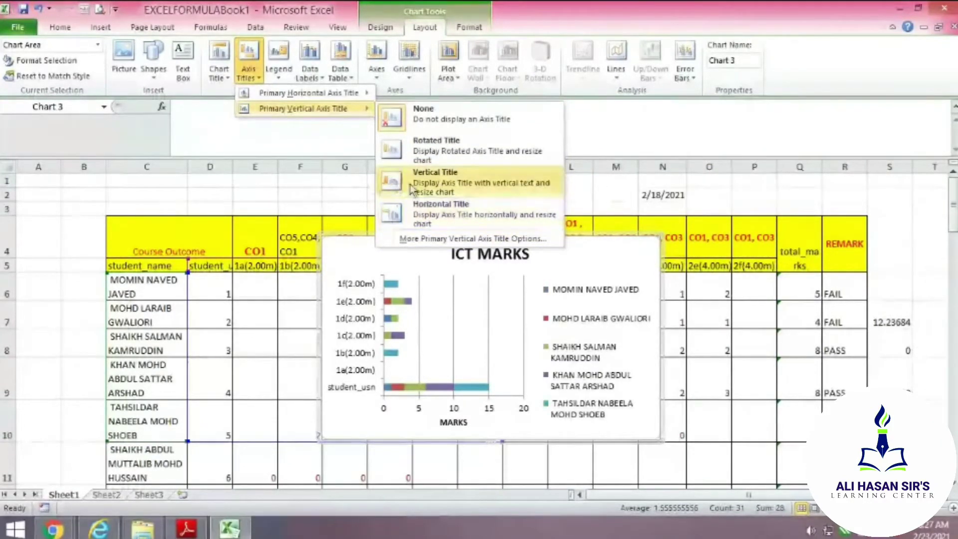
left_click(438, 155)
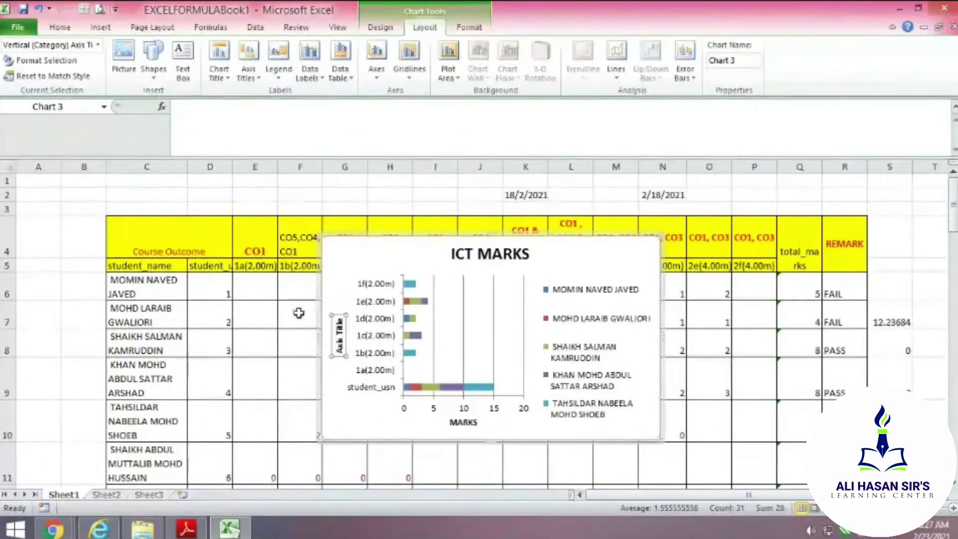
left_click(187, 106)
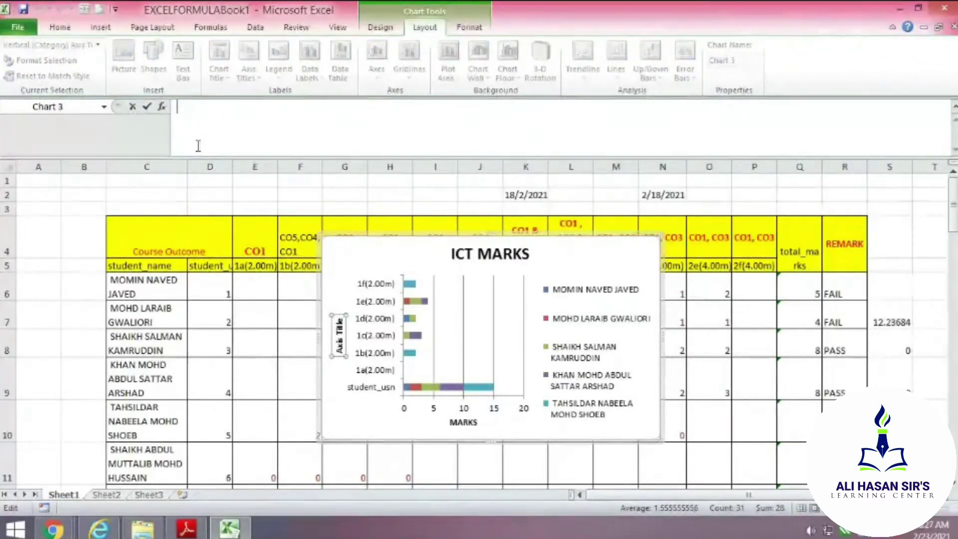
type("QUE")
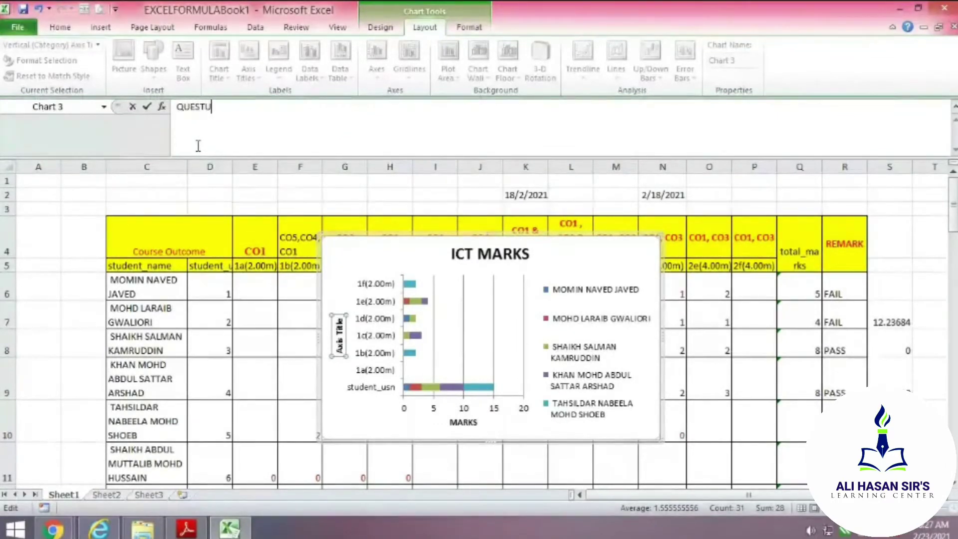
type("STION ")
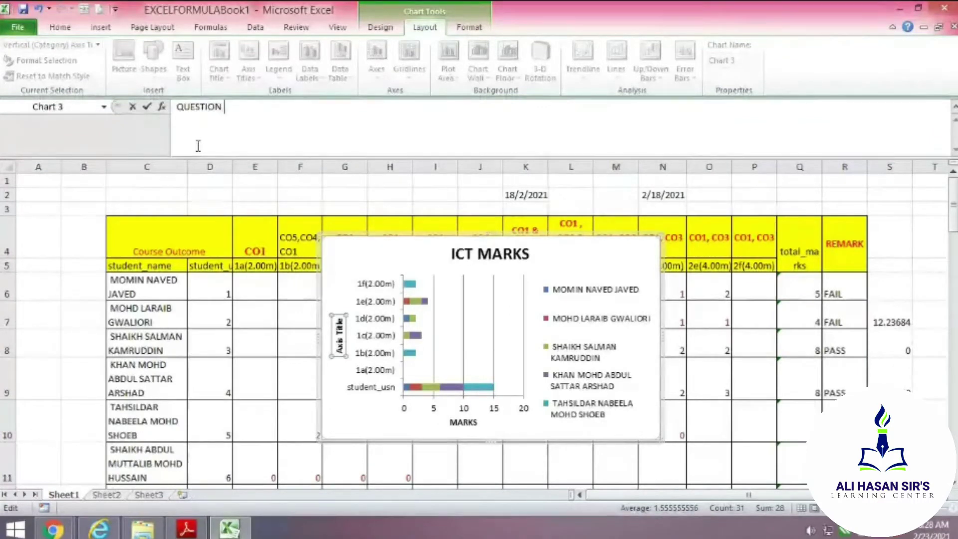
type("NO")
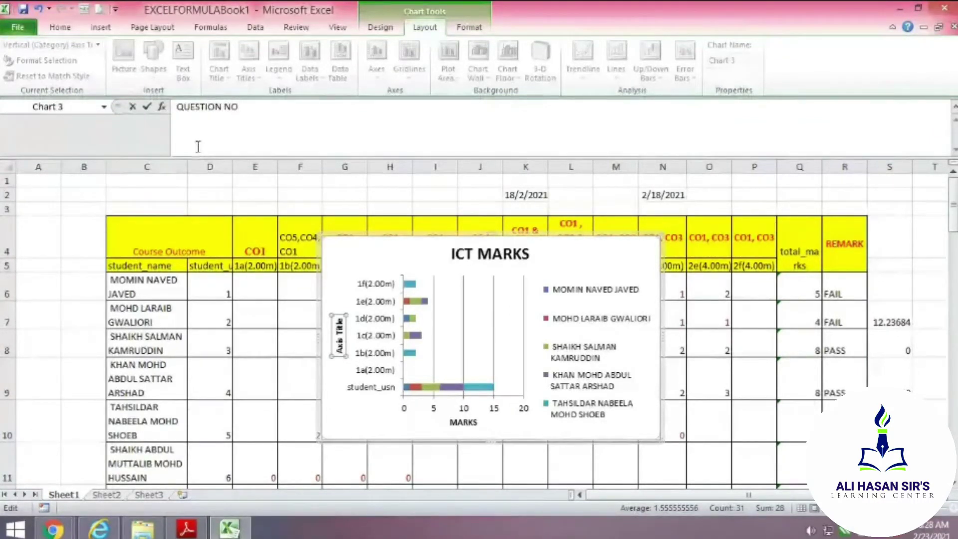
left_click(588, 290)
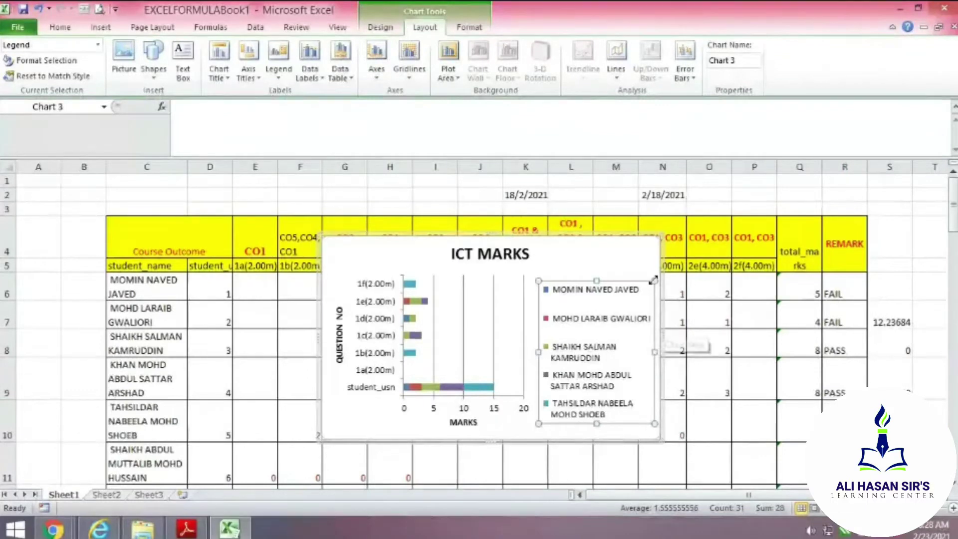
Enlarge the ICT MARKS chart upward and outward on both sides.
left_click_drag(660, 238, 724, 189)
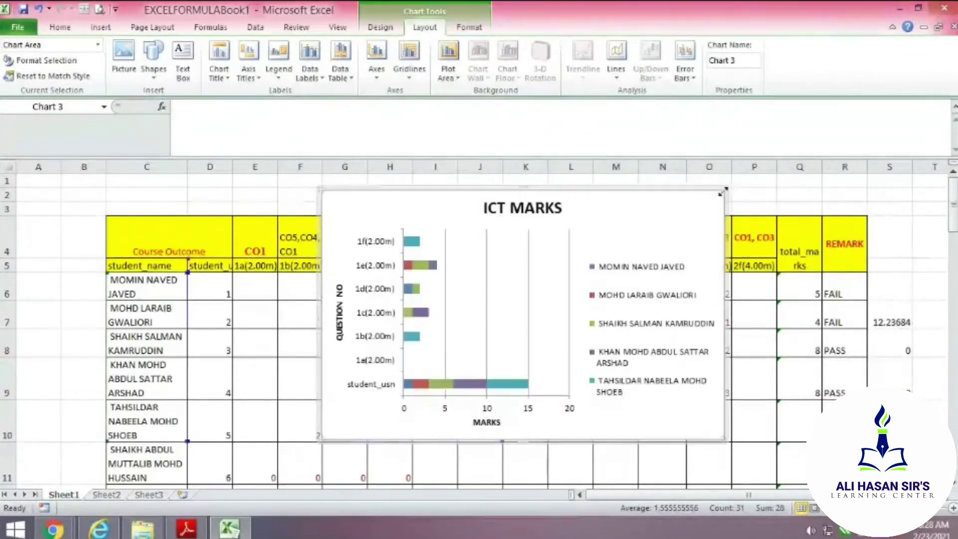
left_click_drag(319, 191, 310, 181)
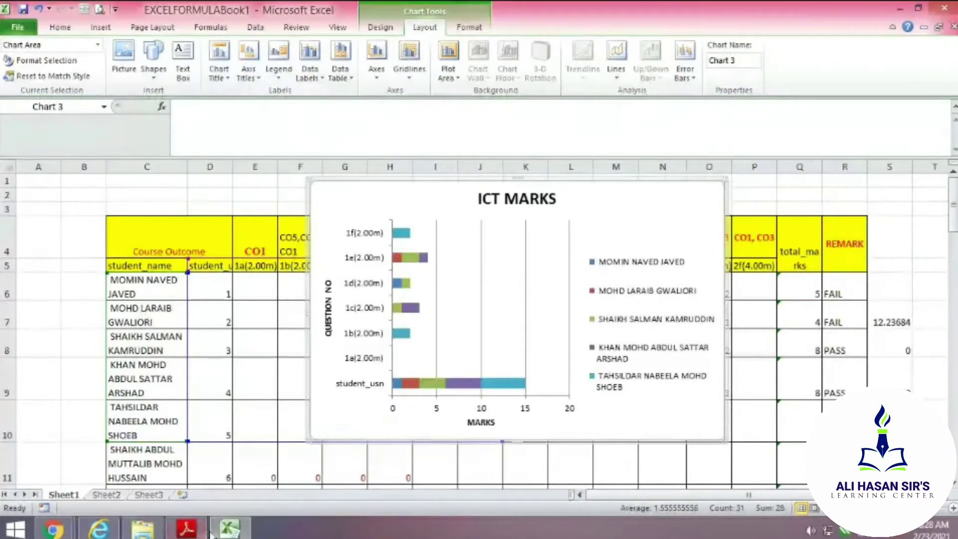
Switch to the syllabus PDF in Adobe Reader to check the Working with Charts topics, and return to the Excel workbook.
left_click(187, 529)
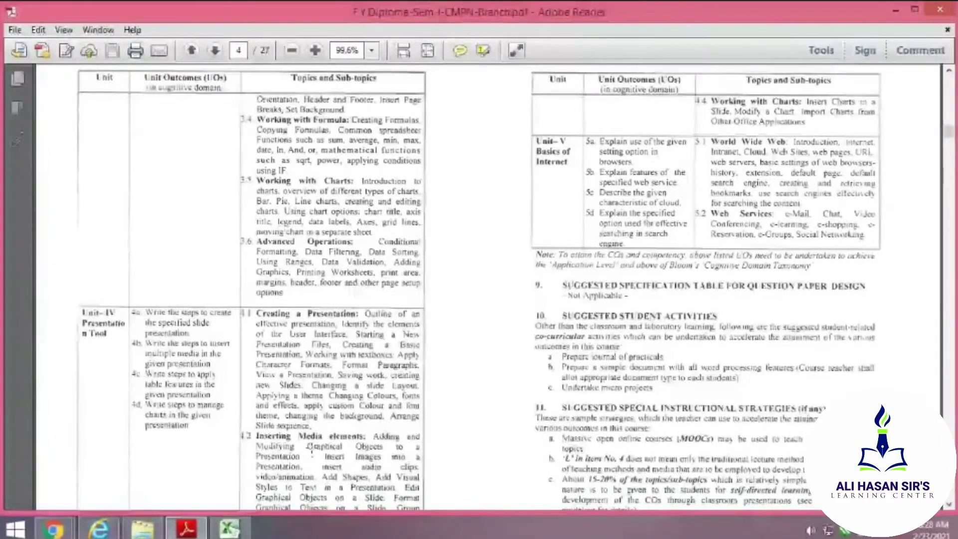
left_click(230, 529)
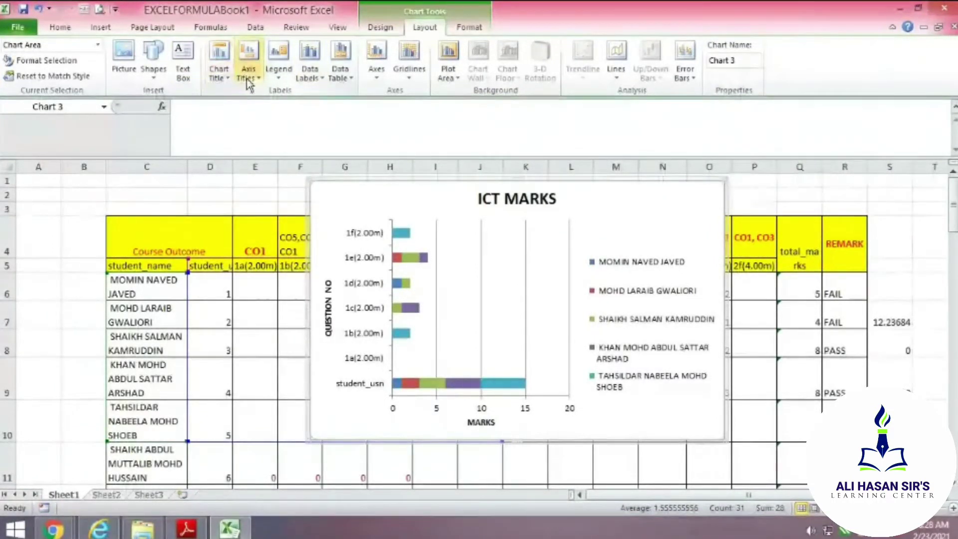
Apply the Show Legend at Right option to the bar chart, and select the legend.
left_click(279, 65)
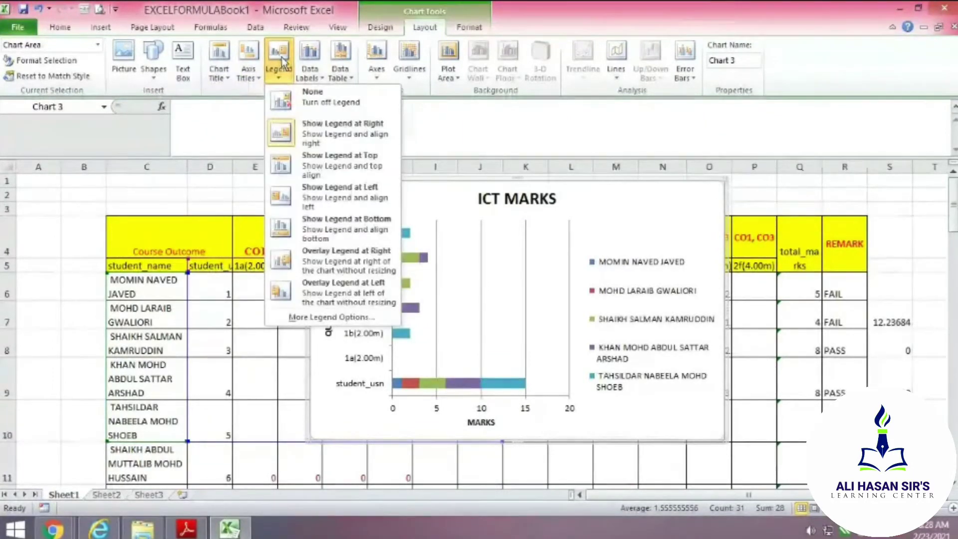
left_click(341, 145)
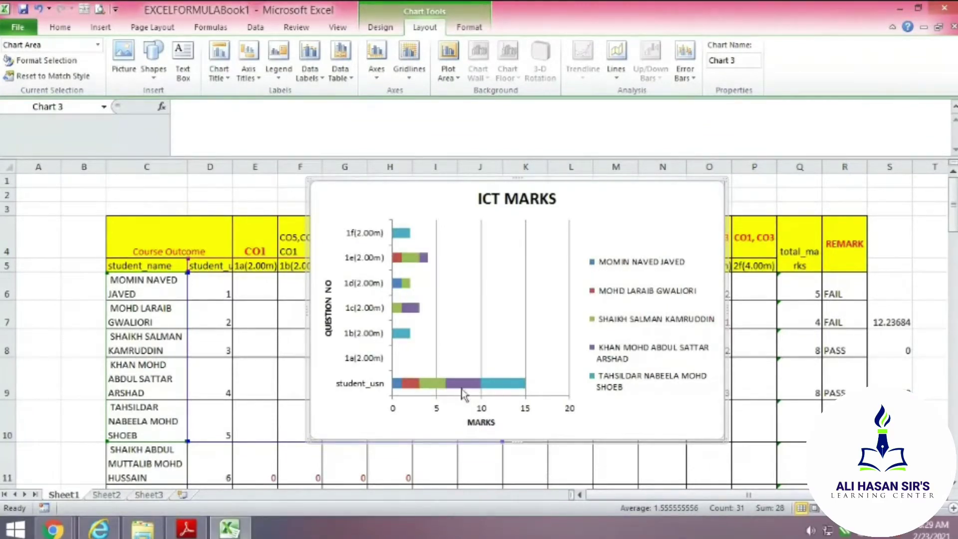
mouse_move(469, 394)
left_click(622, 328)
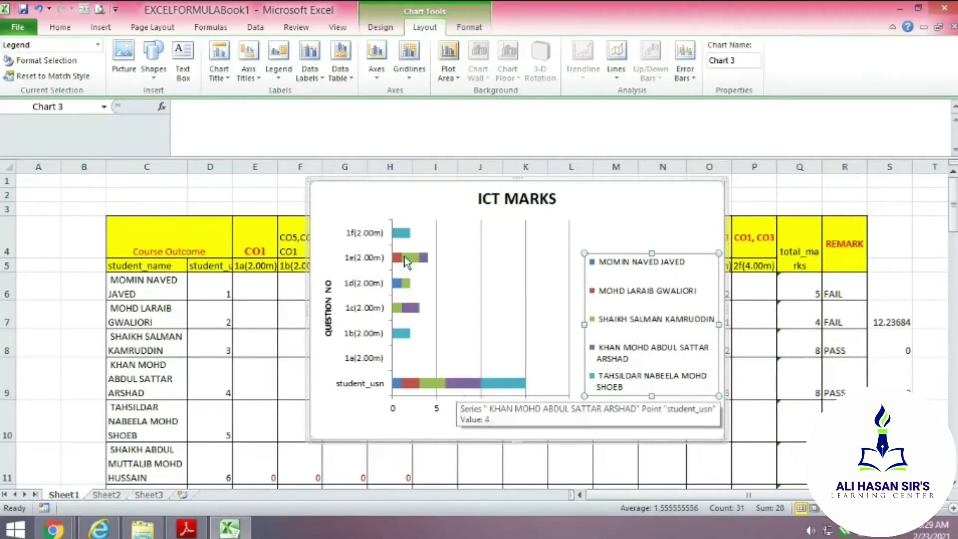
Turn off the bar chart's legend, and bring it back with Show Legend at Right.
left_click(279, 69)
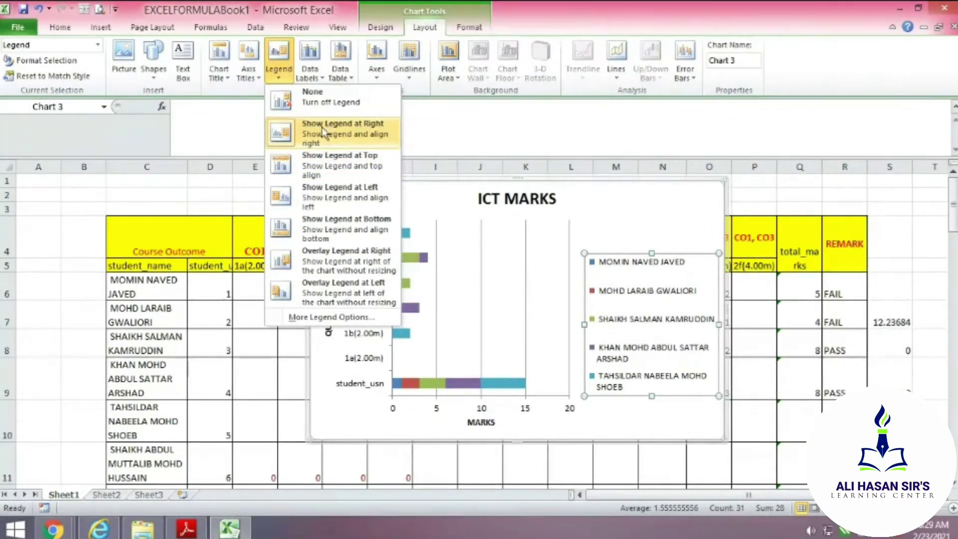
left_click(329, 101)
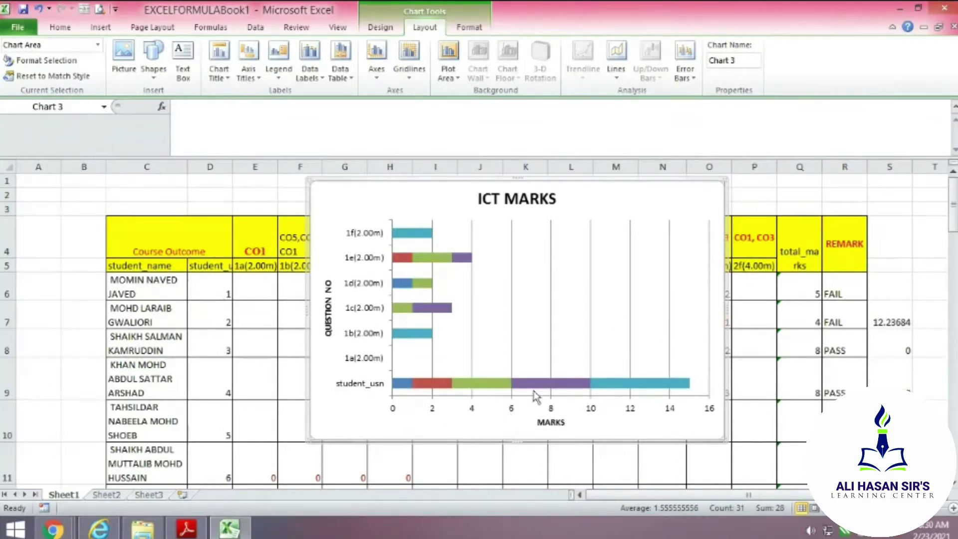
mouse_move(523, 396)
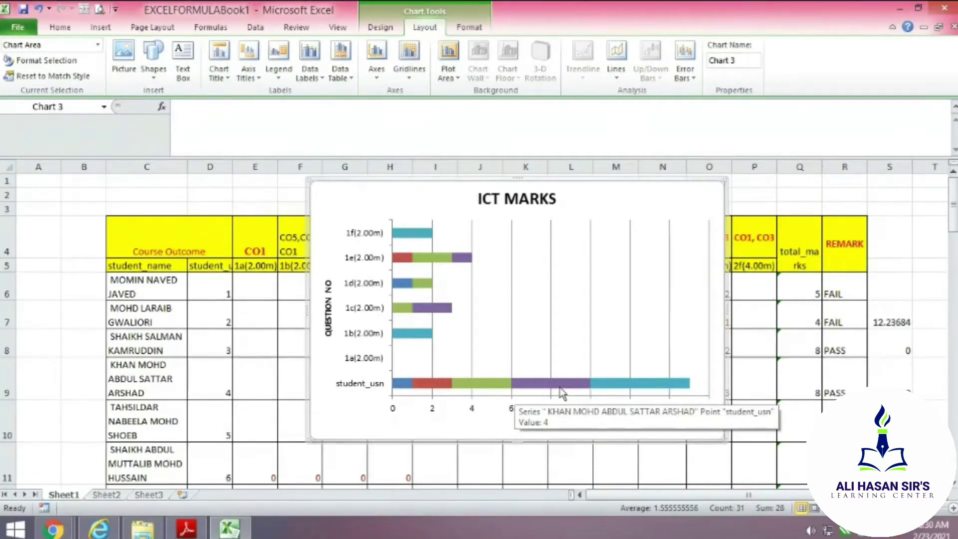
left_click(278, 75)
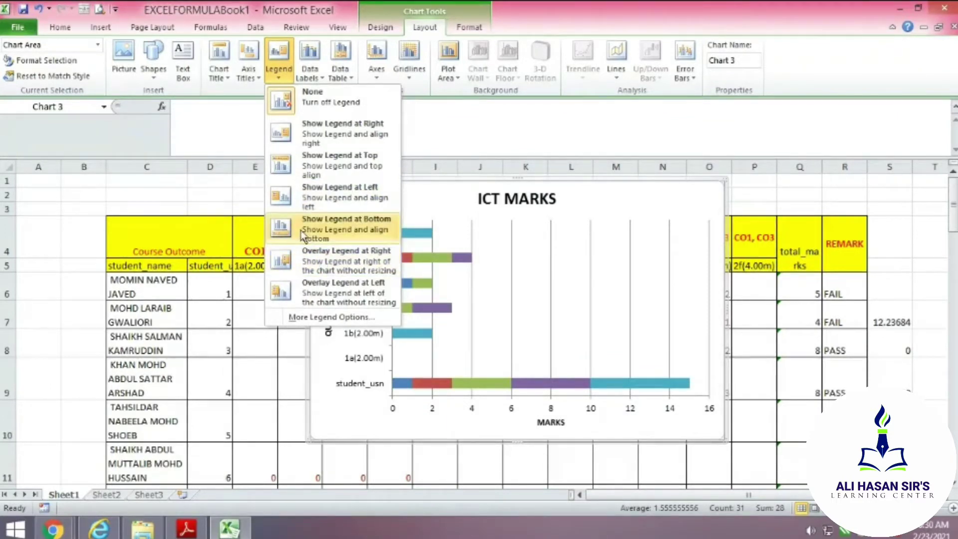
left_click(325, 139)
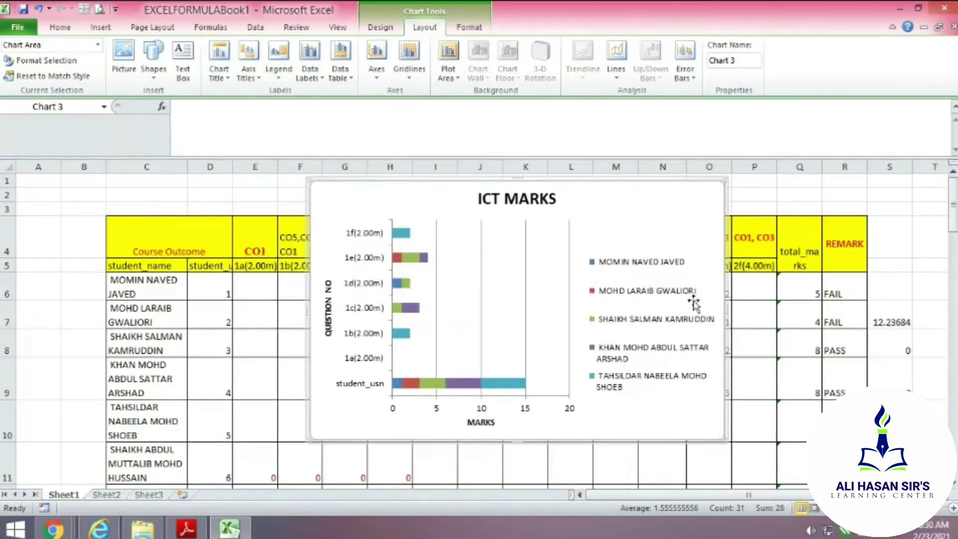
Move the legend below the plot with the Show Legend at Bottom option.
left_click(648, 295)
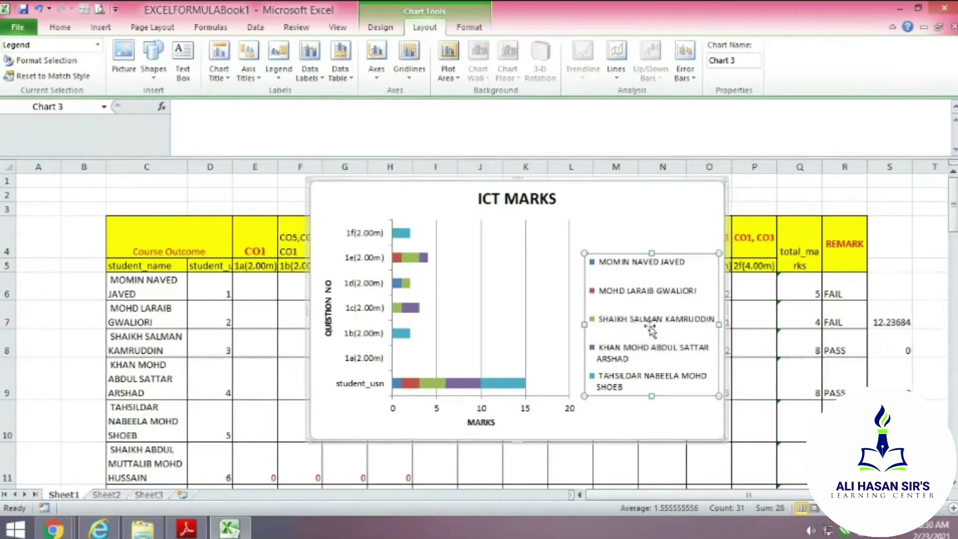
left_click(279, 80)
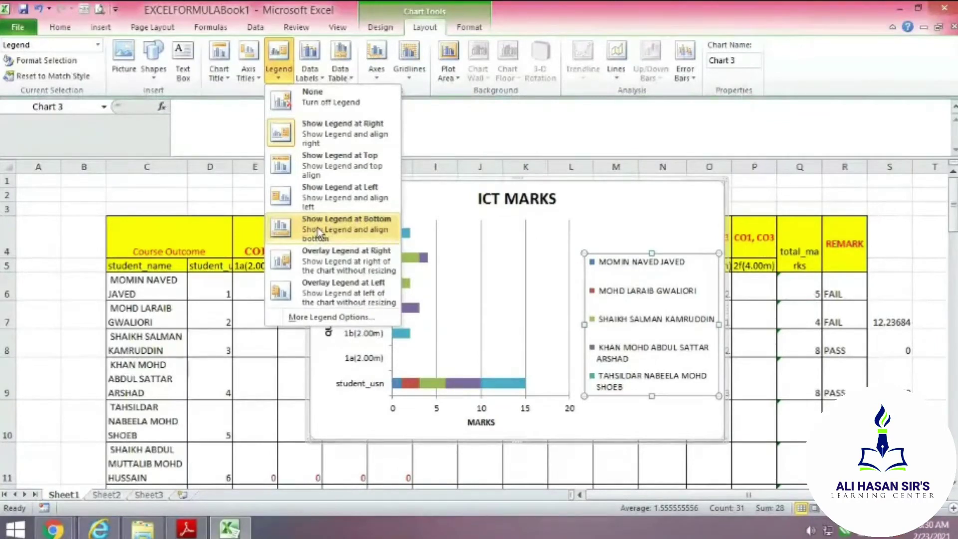
left_click(318, 232)
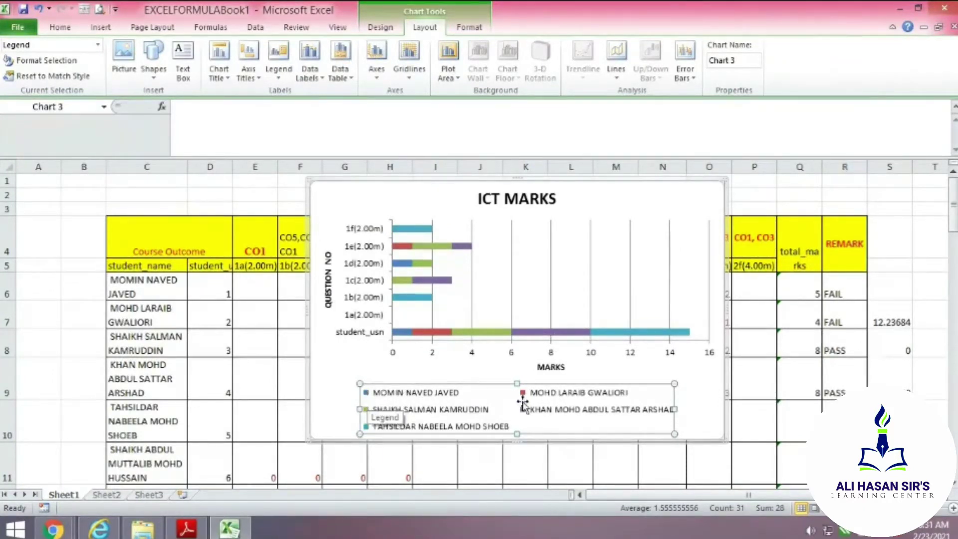
Switch to the Google Meet call, admit the waiting participant, and return to the Excel workbook.
left_click(53, 528)
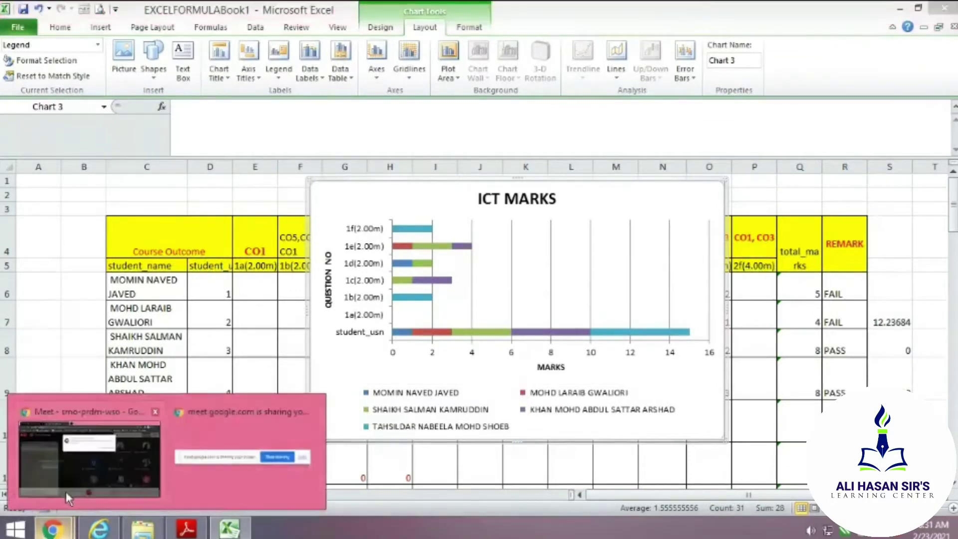
left_click(90, 471)
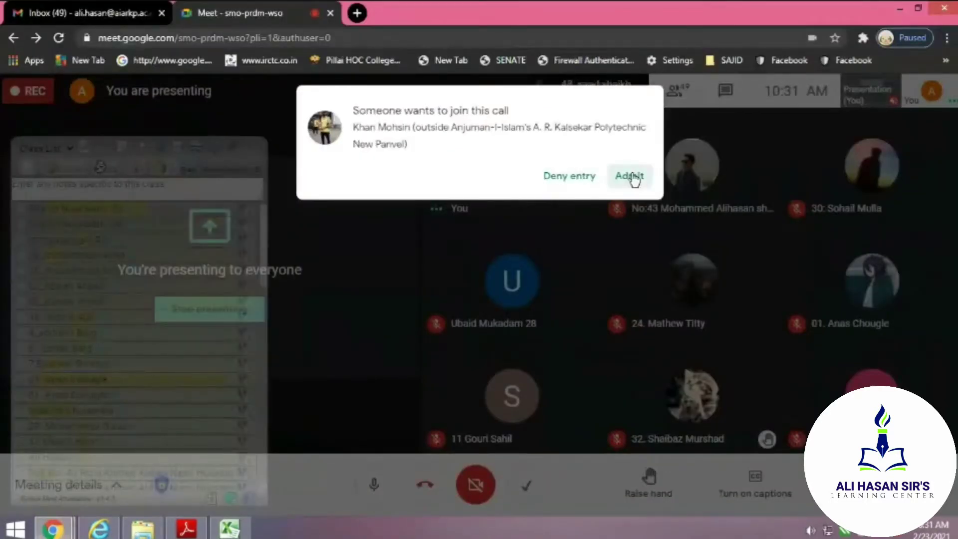
left_click(631, 179)
left_click(230, 527)
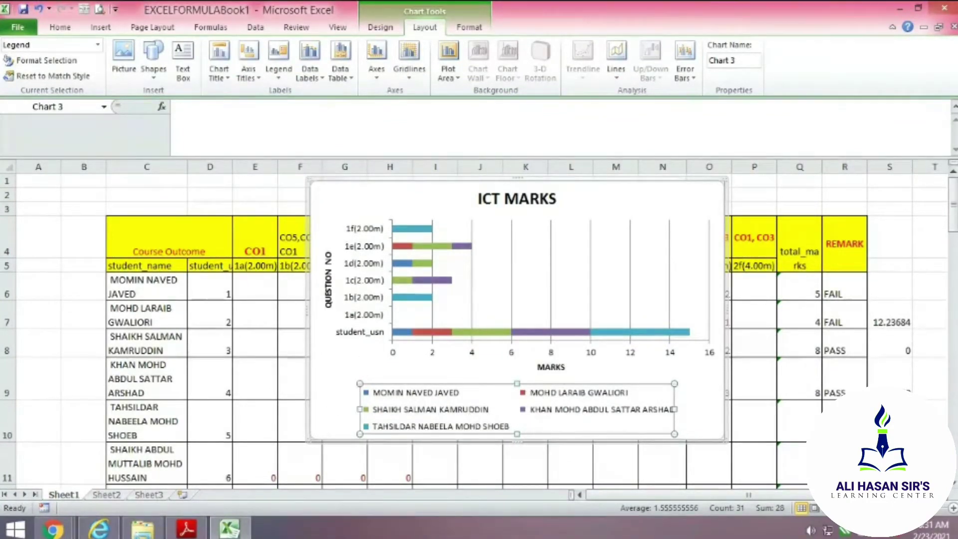
Consult the syllabus PDF in Adobe Reader for the remaining chart options under topic 3.5, and return to the Excel workbook.
left_click(187, 528)
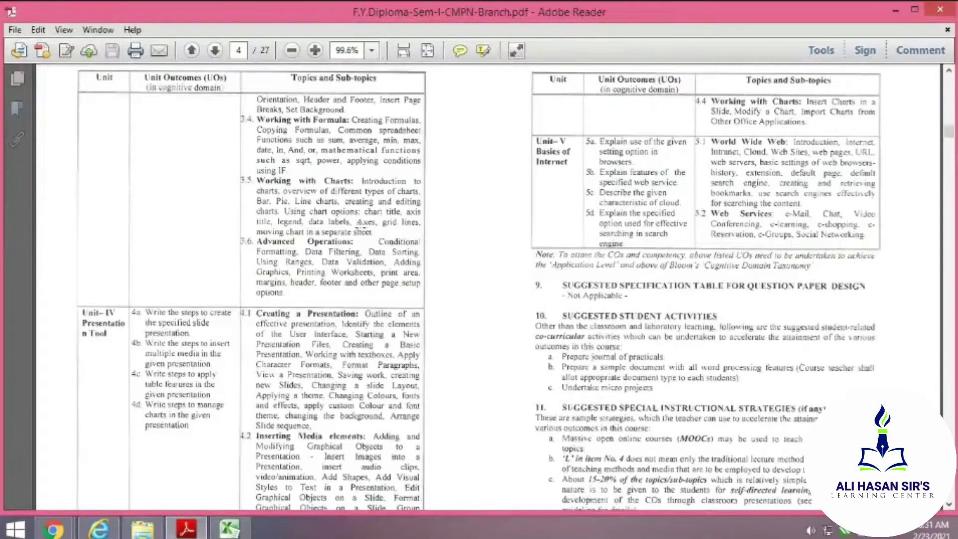
left_click(229, 528)
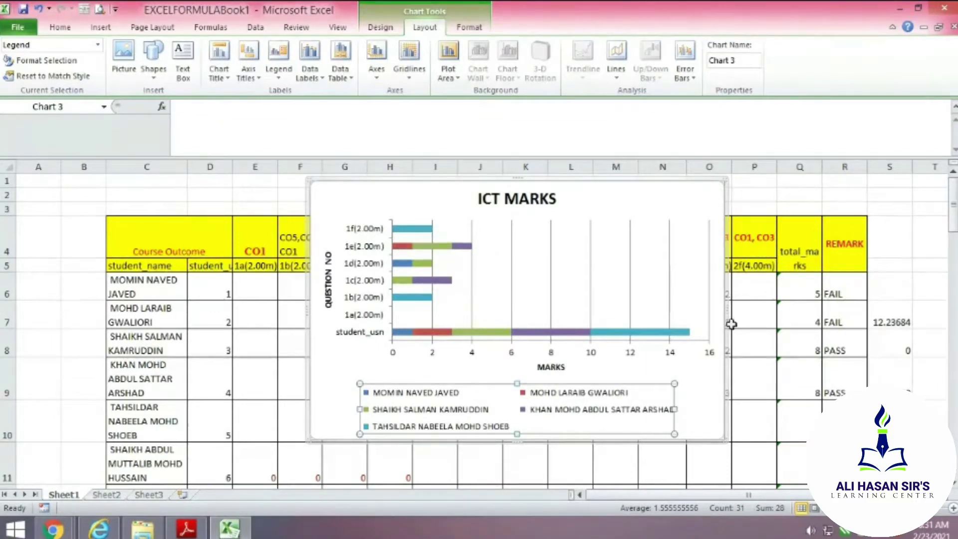
Add centered data labels to the ICT MARKS bar chart, and reposition them with the Inside End option.
left_click(311, 72)
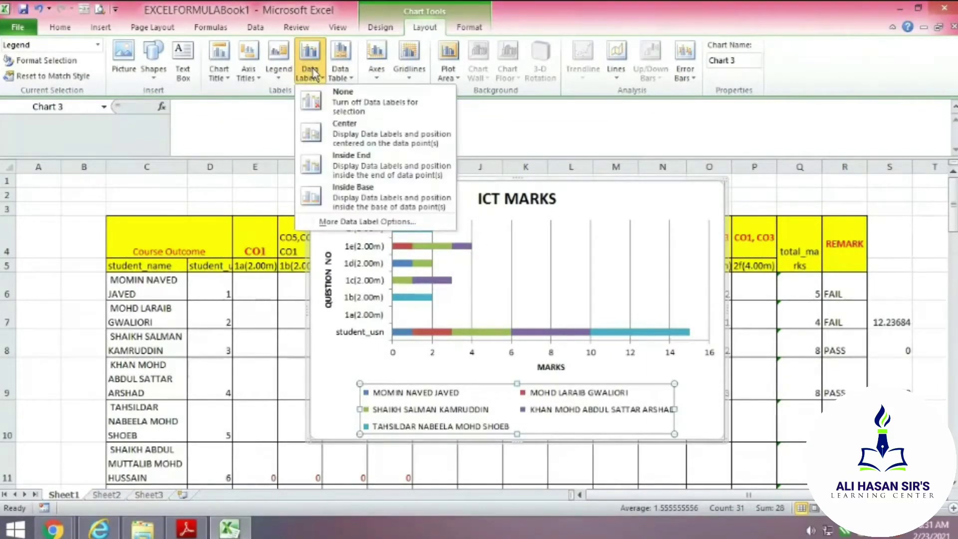
left_click(350, 140)
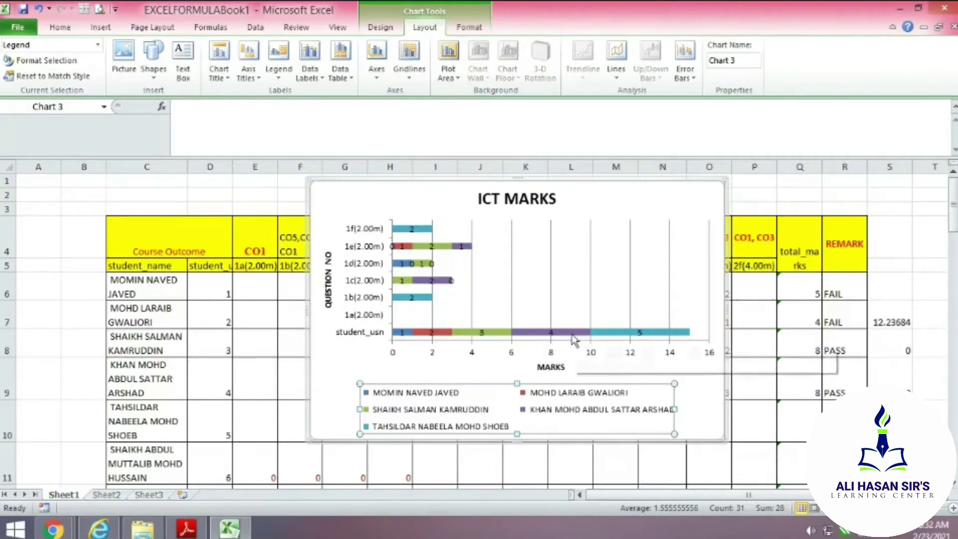
mouse_move(570, 337)
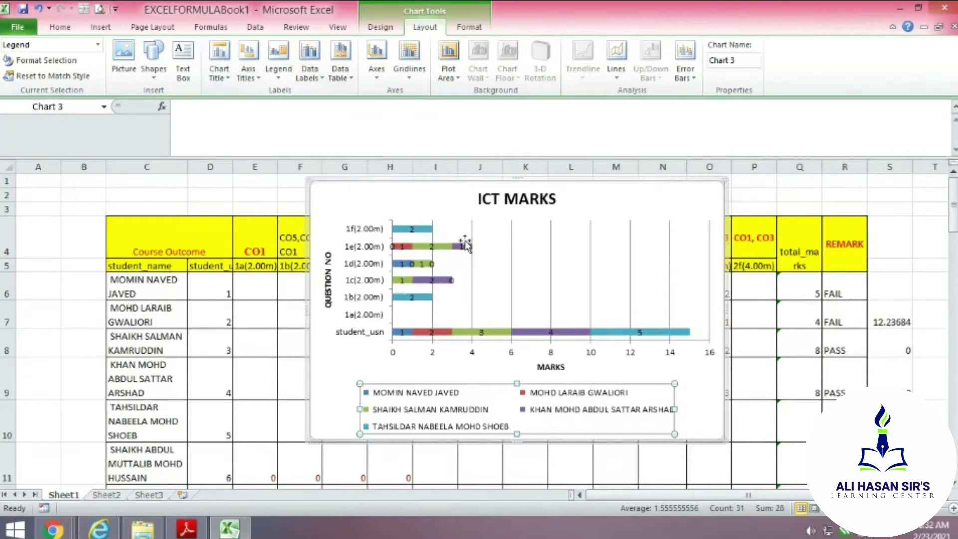
left_click(316, 82)
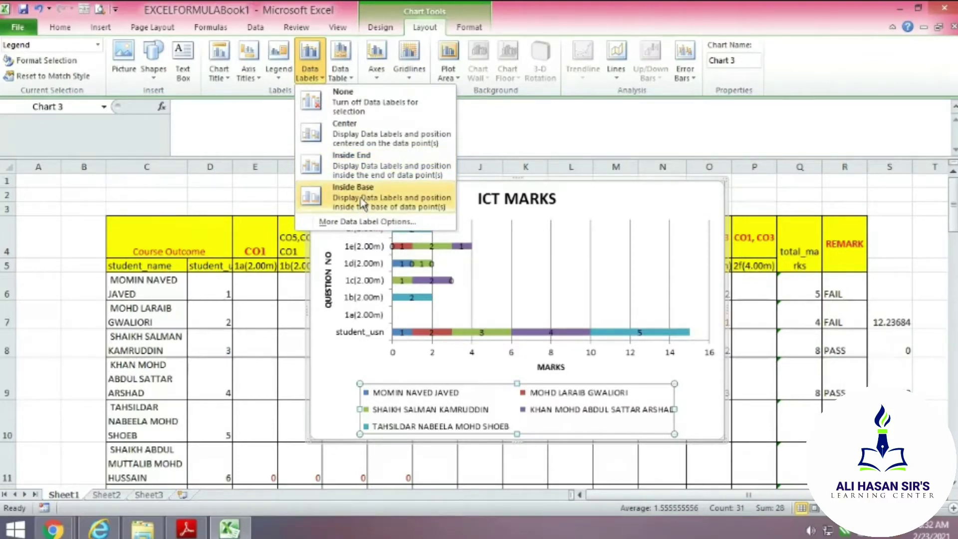
left_click(362, 168)
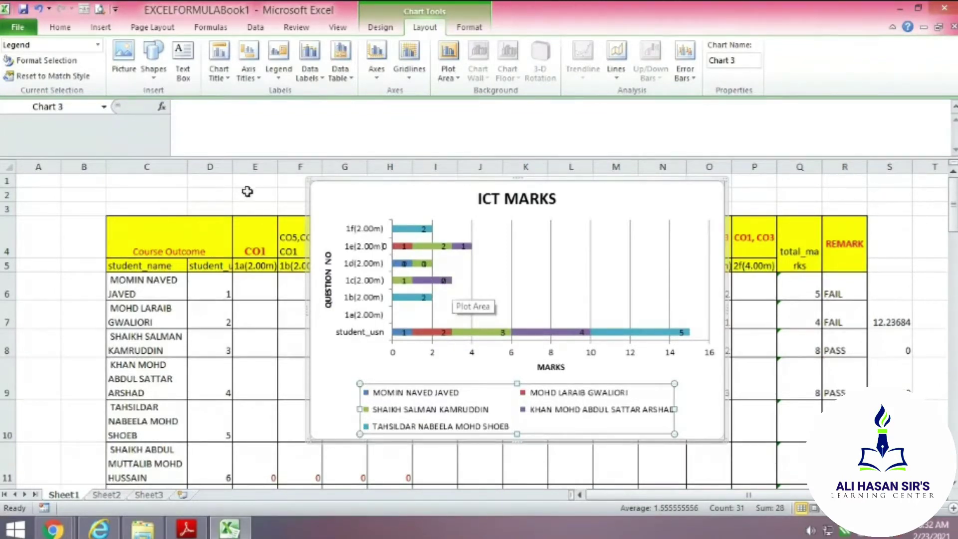
left_click(213, 76)
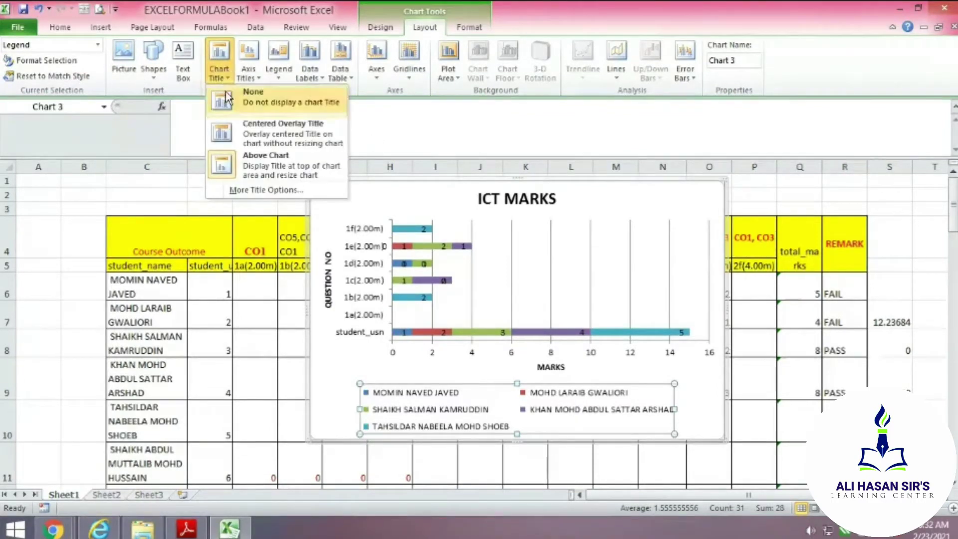
left_click(222, 52)
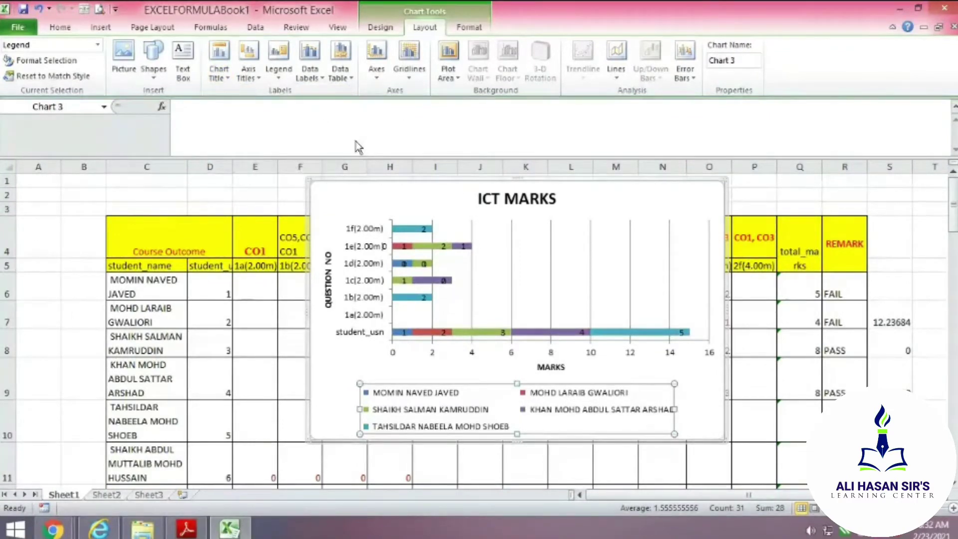
Try the 100% stacked horizontal cylinder and the 2-D clustered bar types on the ICT MARKS chart.
left_click(100, 27)
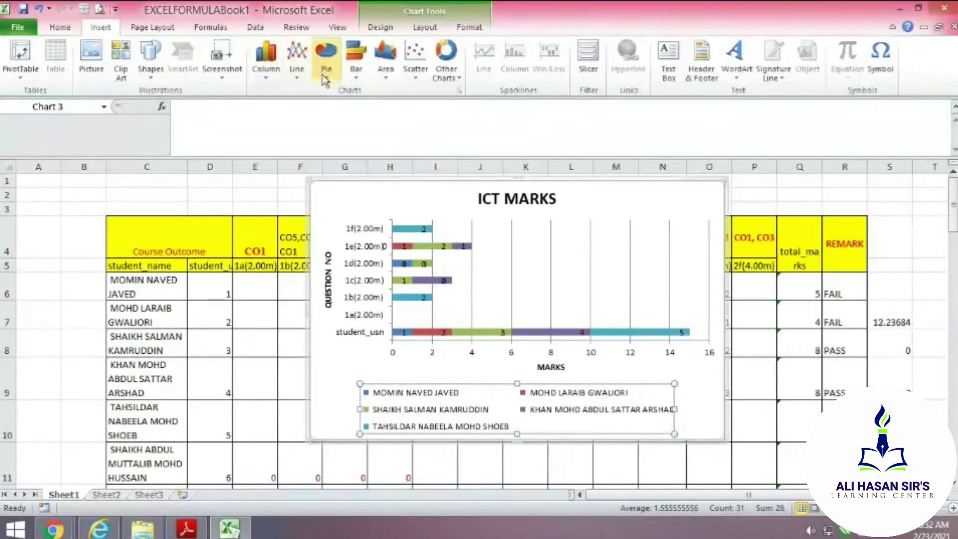
left_click(356, 72)
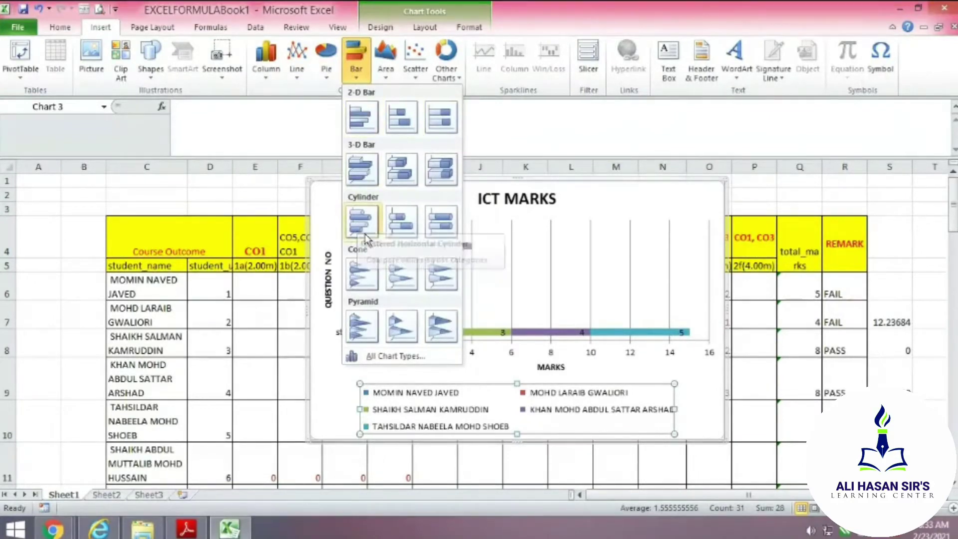
left_click(437, 231)
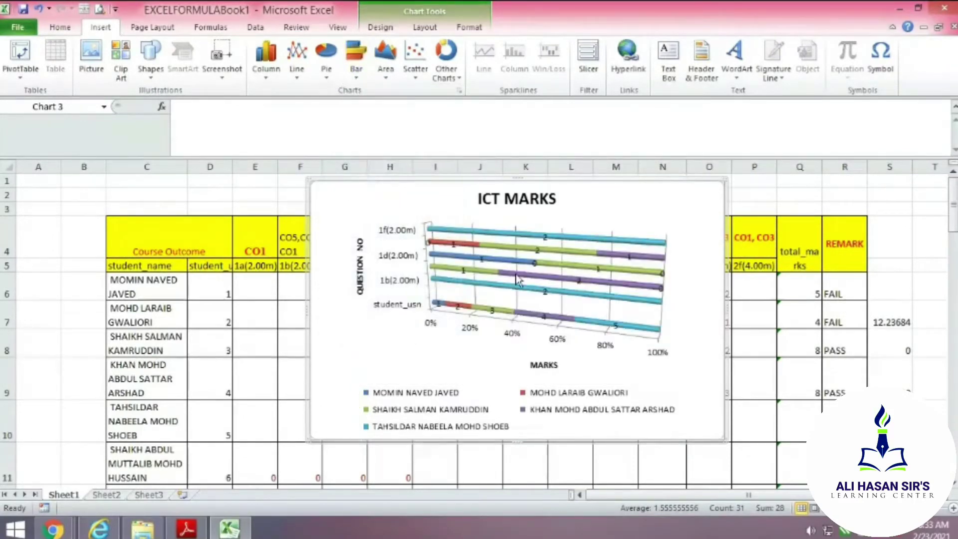
left_click(359, 74)
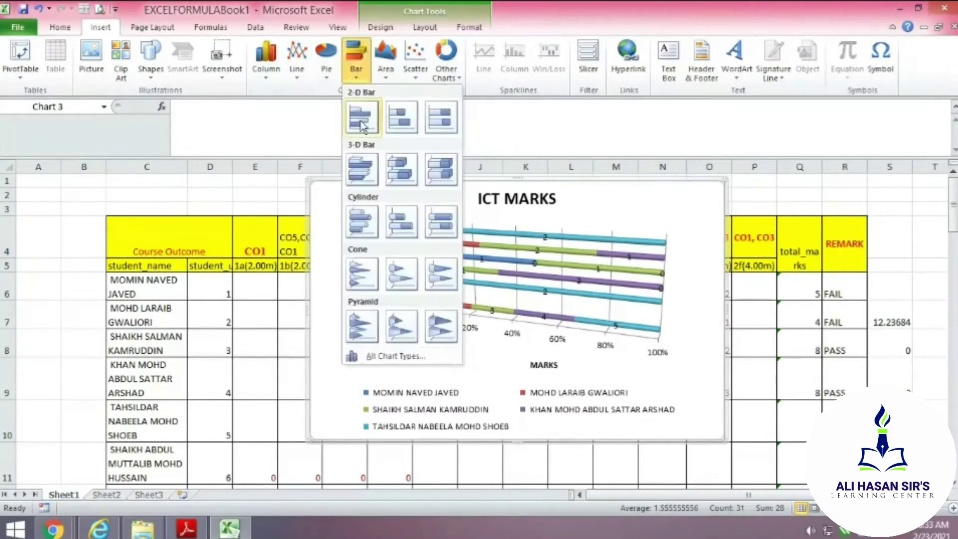
left_click(360, 125)
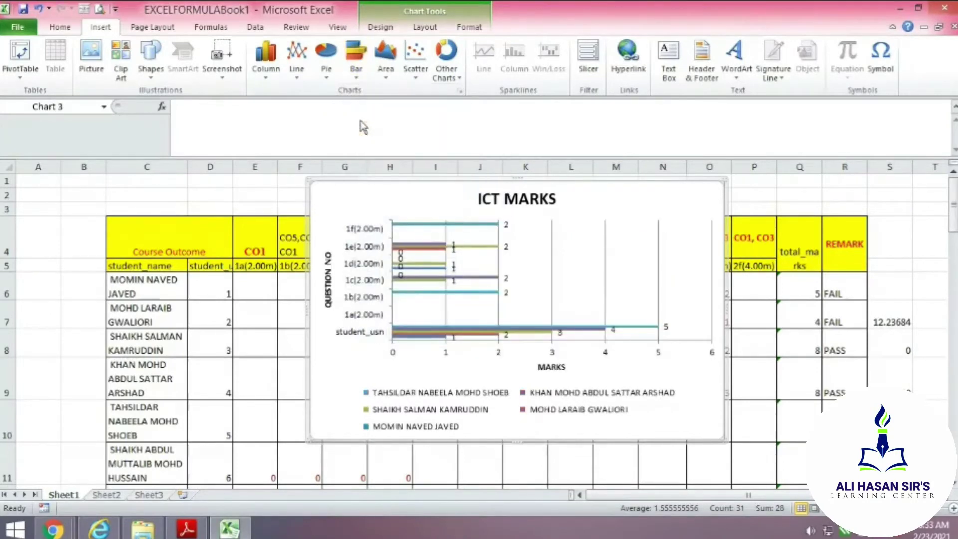
Change the ICT MARKS chart to a 2-D stacked bar, and convert it to a 2-D clustered column chart.
left_click(357, 68)
left_click(406, 119)
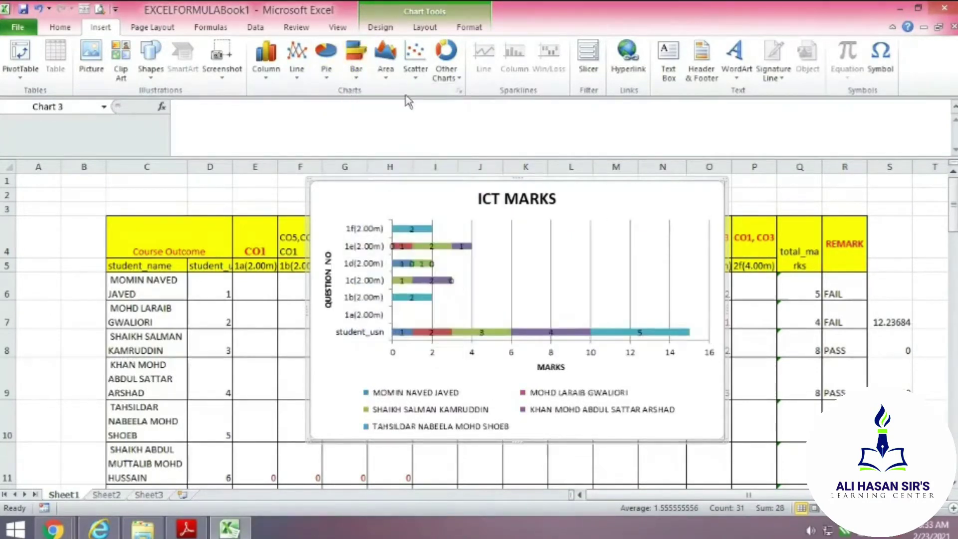
left_click(356, 80)
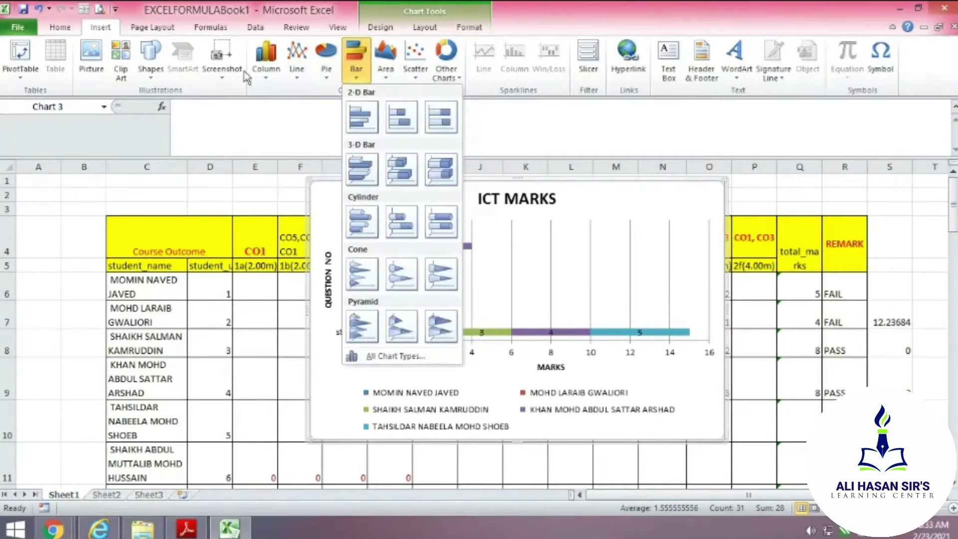
left_click(273, 74)
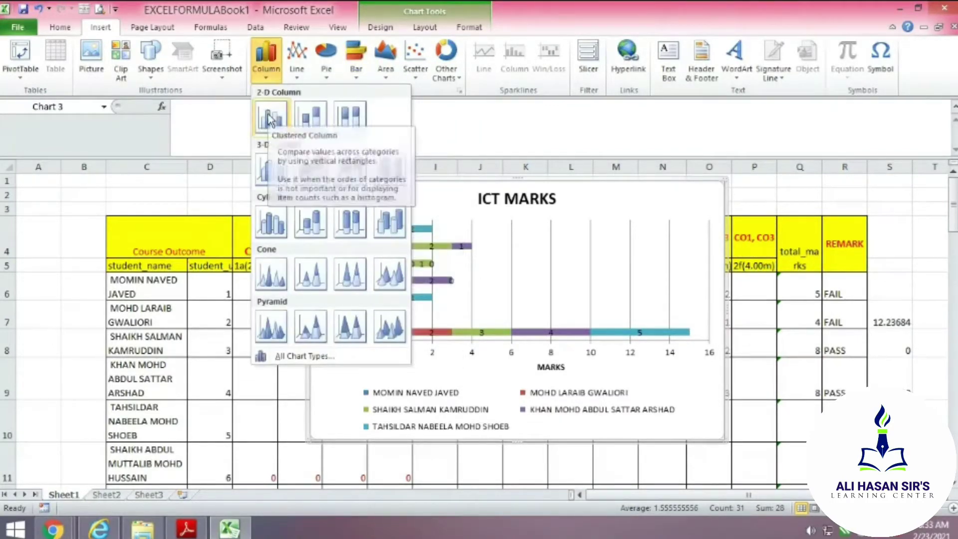
left_click(272, 122)
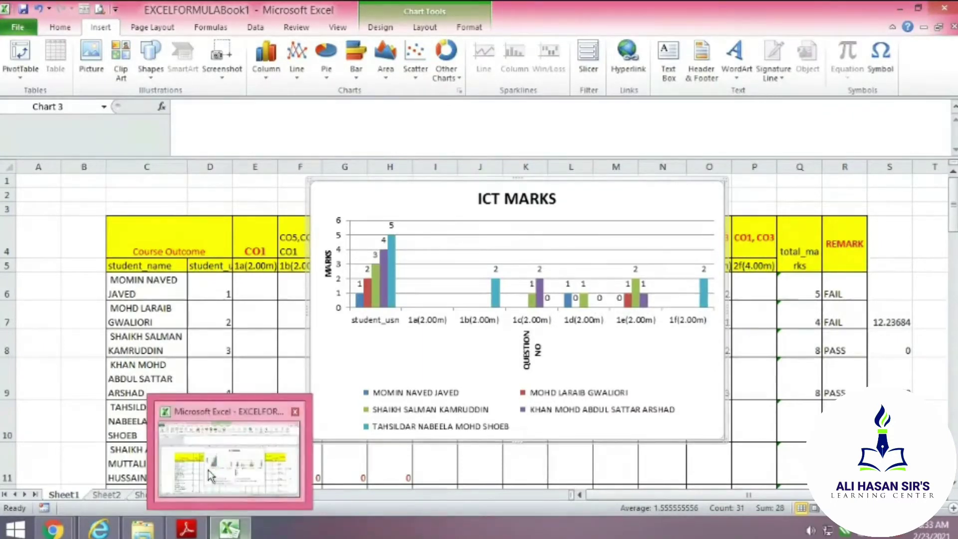
Check the remaining chart topics in the syllabus PDF in Adobe Reader, and return to the Excel workbook.
left_click(188, 530)
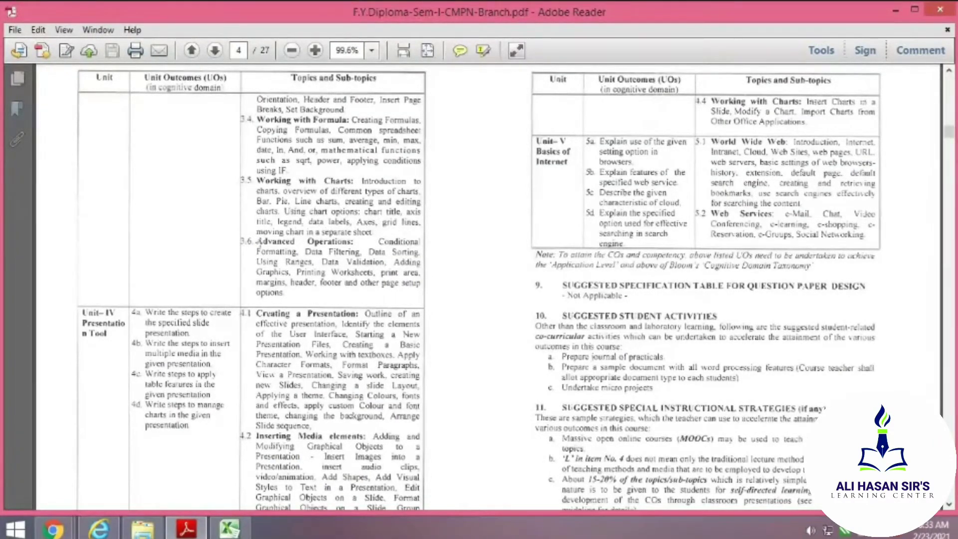
left_click(230, 528)
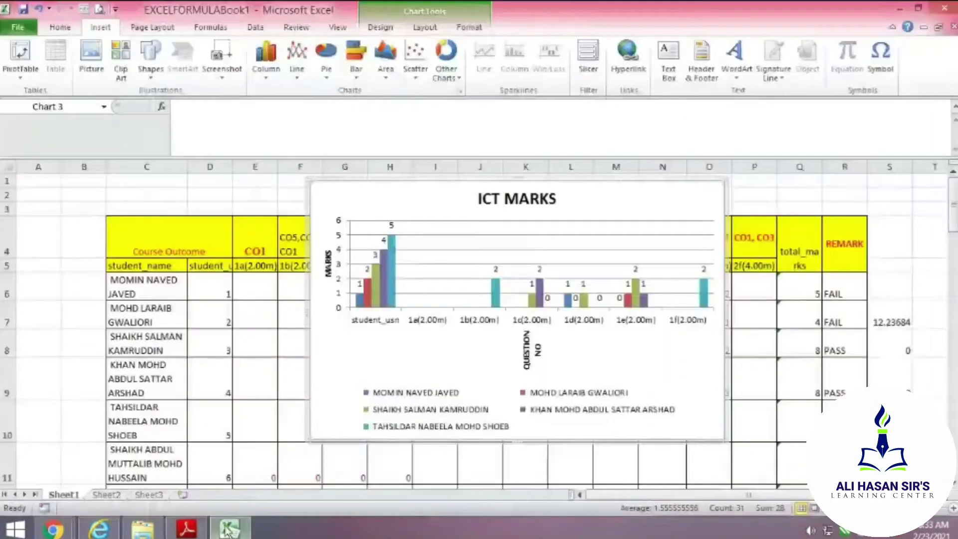
Apply Show Left to Right Axis to the column chart's primary horizontal axis, and replace it with Show Axis without labeling.
left_click(420, 28)
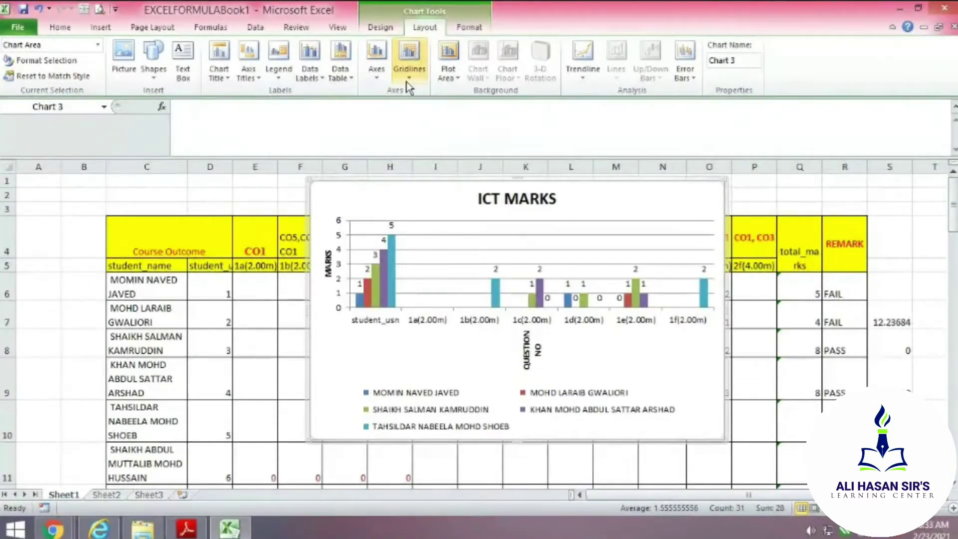
left_click(378, 77)
mouse_move(383, 97)
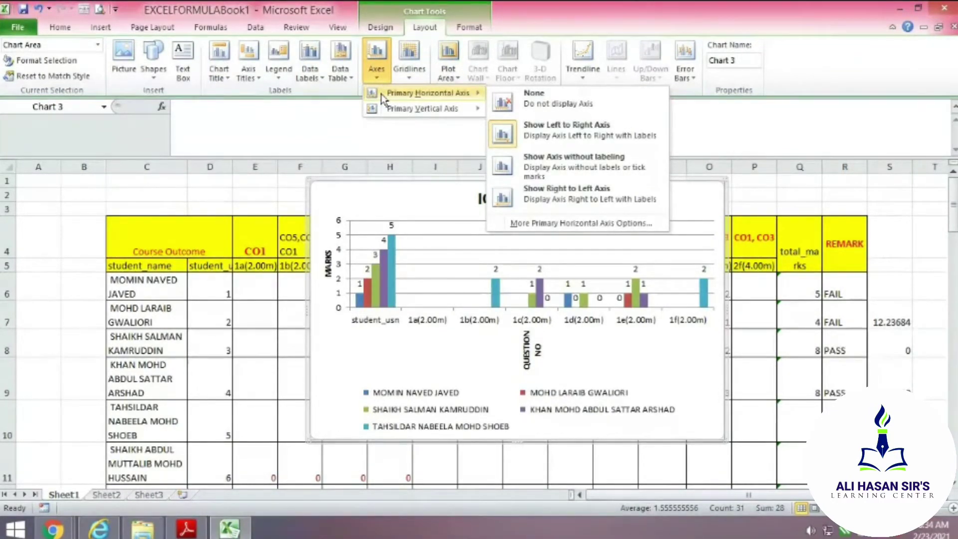
left_click(551, 131)
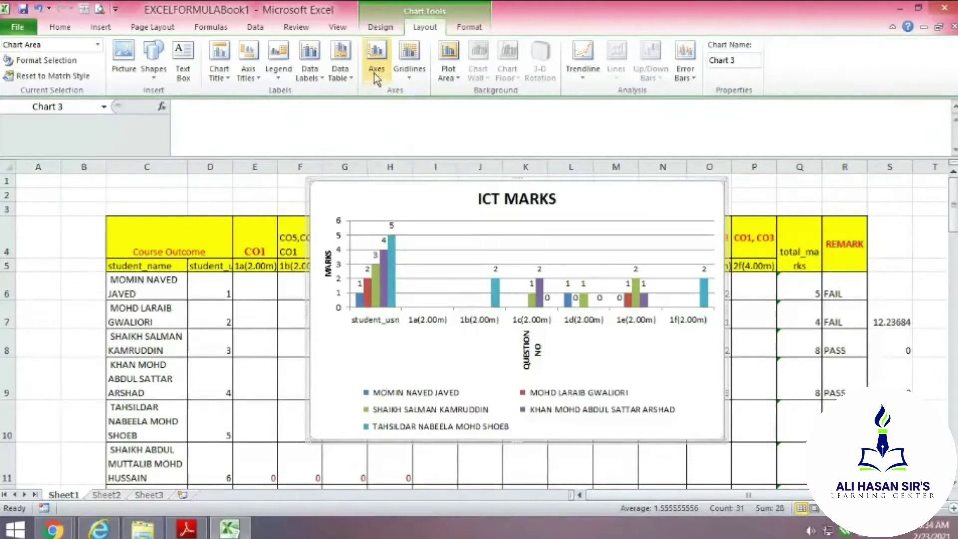
left_click(376, 60)
mouse_move(429, 93)
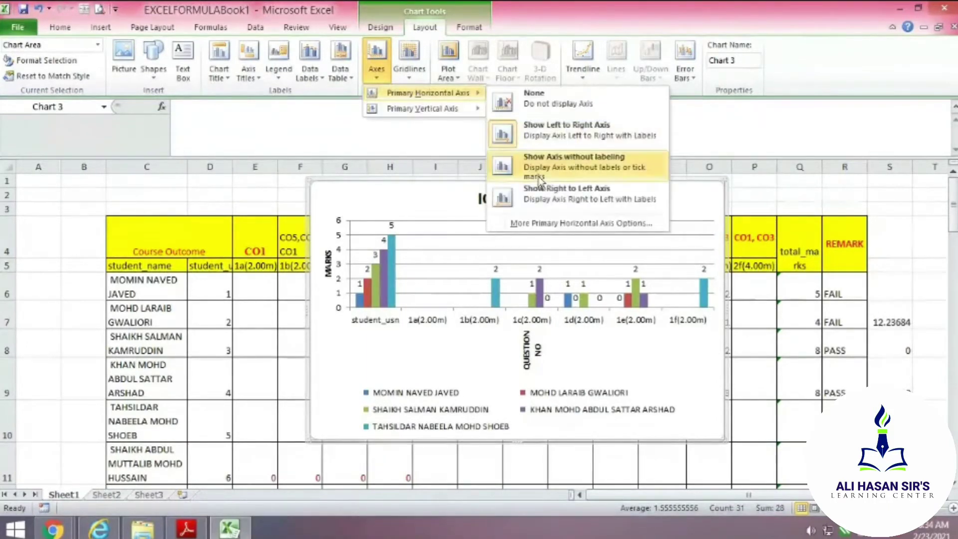
left_click(570, 172)
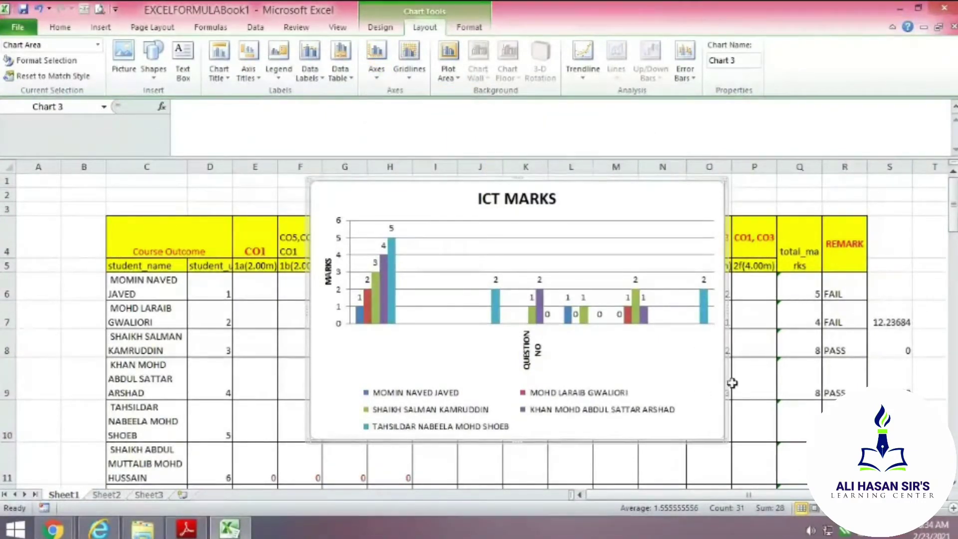
Enlarge the chart to span columns E to Q down to row 11, and view the primary vertical axis options.
left_click_drag(723, 183, 820, 175)
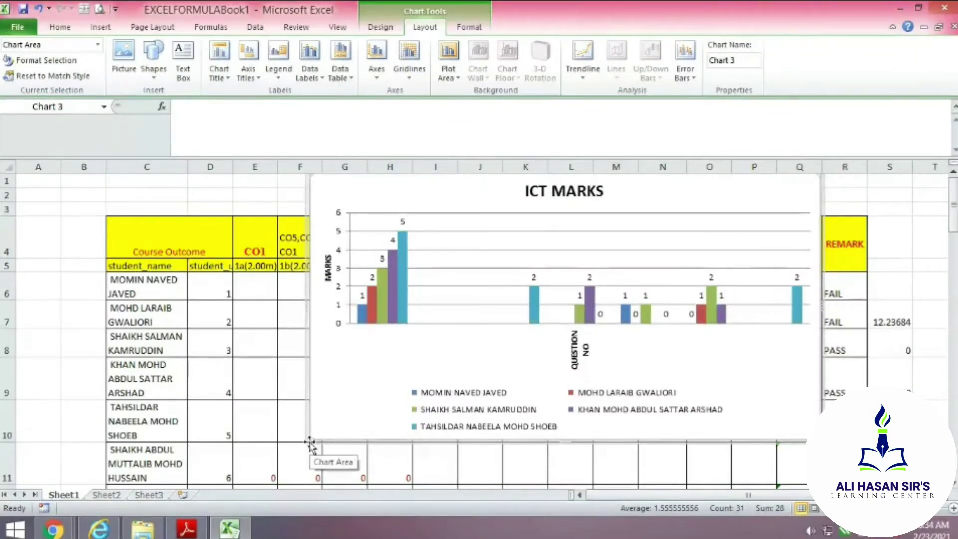
left_click_drag(313, 442, 264, 470)
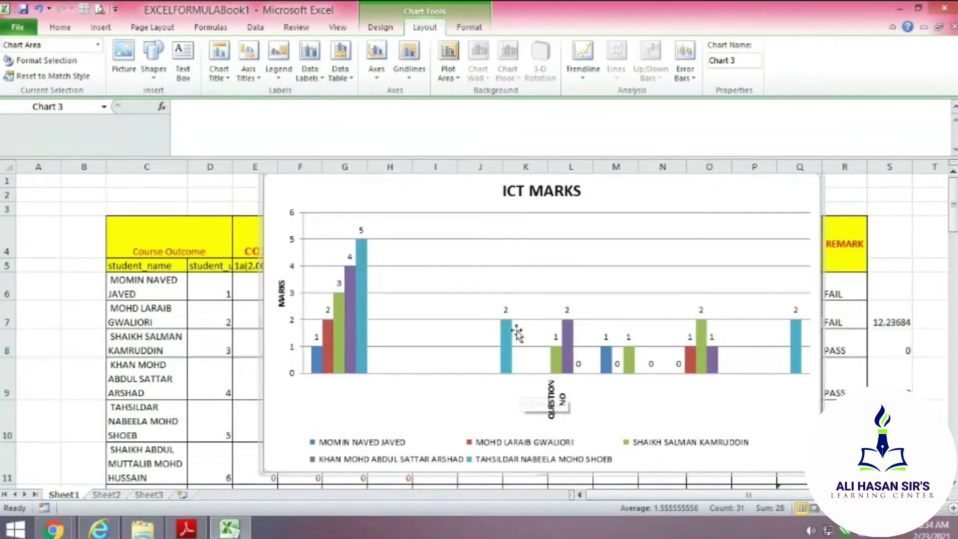
left_click(378, 80)
mouse_move(415, 109)
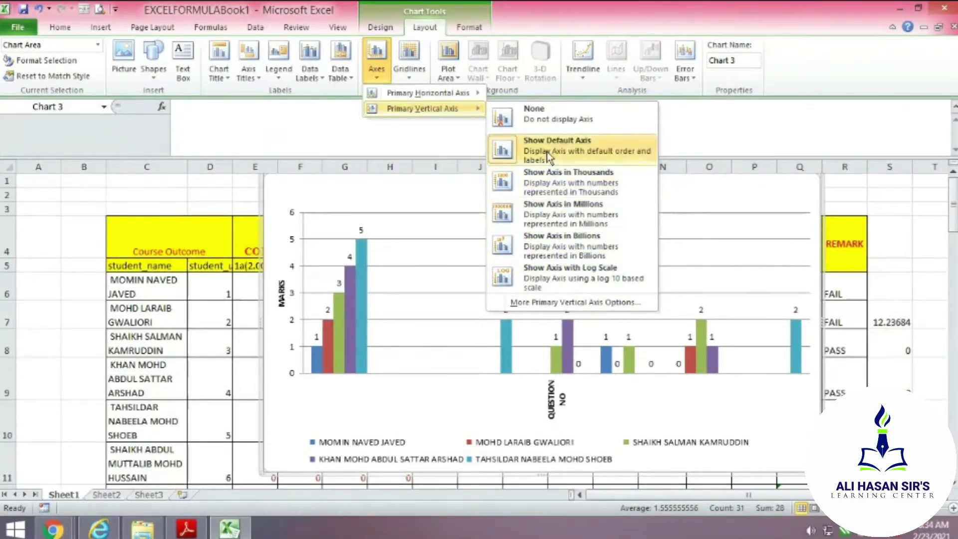
Display minor primary horizontal gridlines and major primary vertical gridlines on the ICT MARKS chart.
left_click(414, 75)
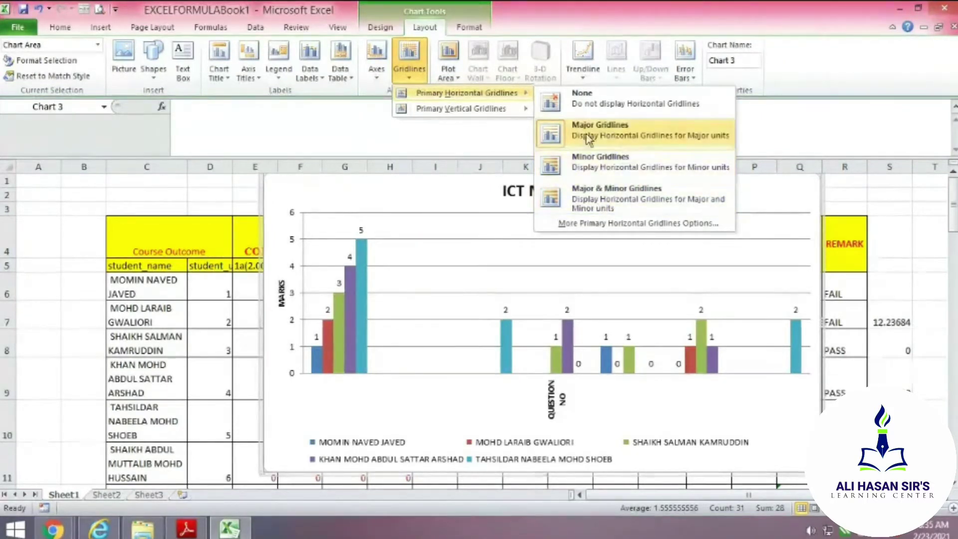
left_click(585, 163)
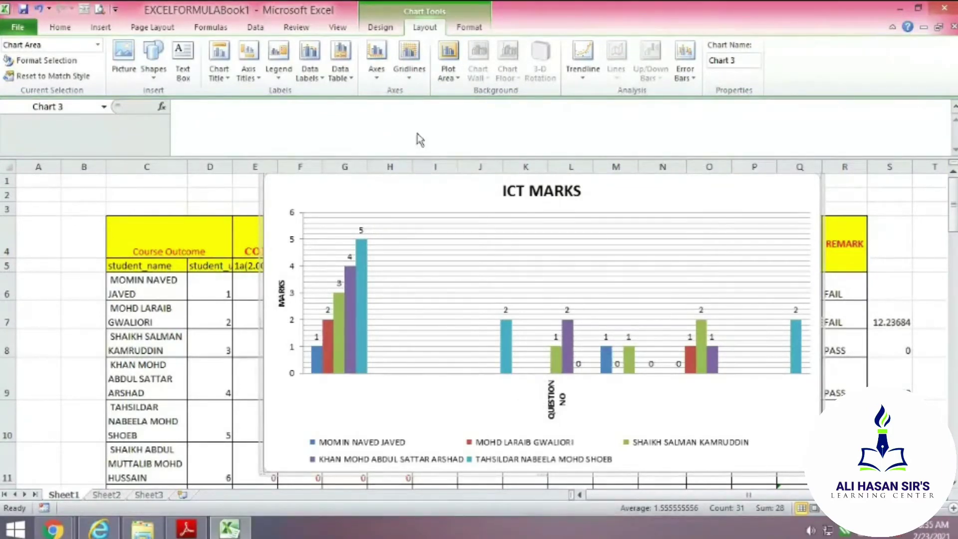
left_click(405, 75)
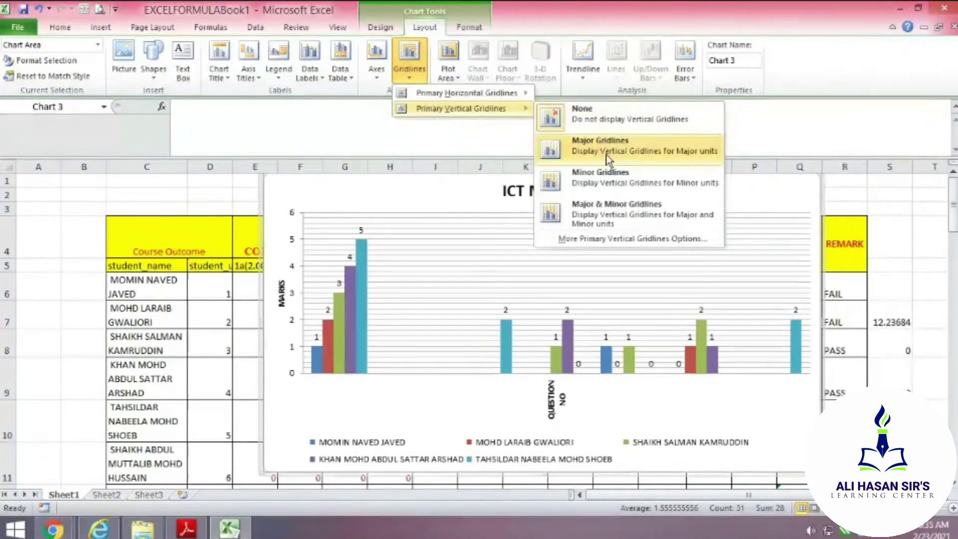
left_click(608, 160)
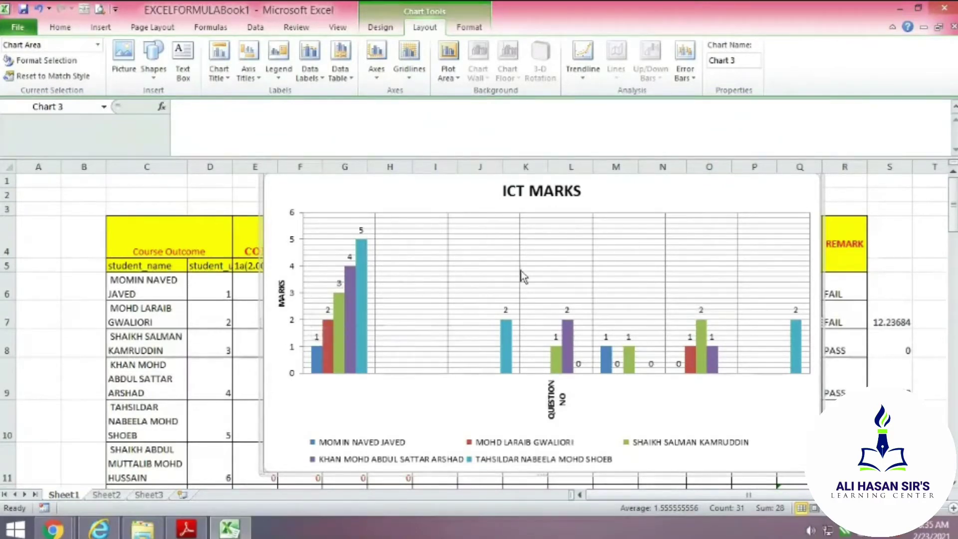
scroll(504, 317, "down", 2)
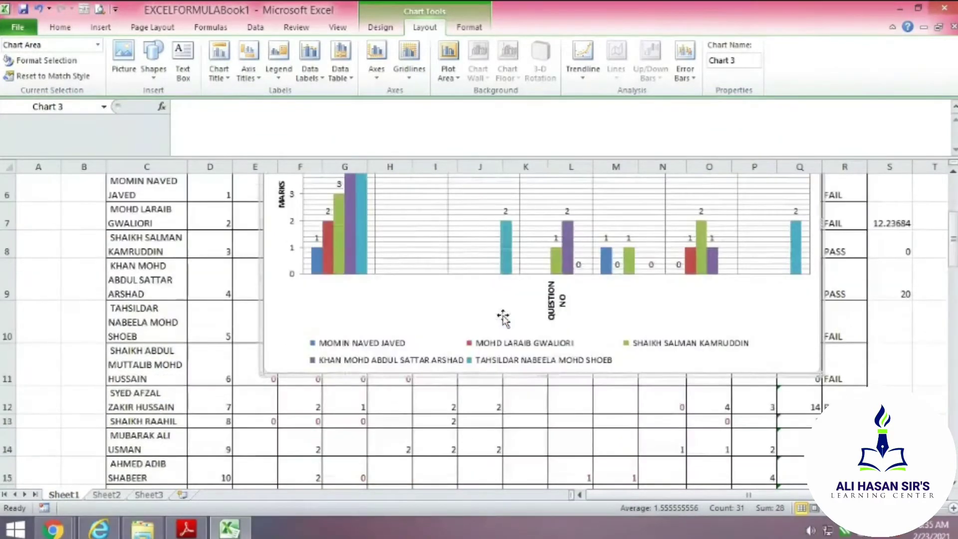
scroll(410, 312, "up", 2)
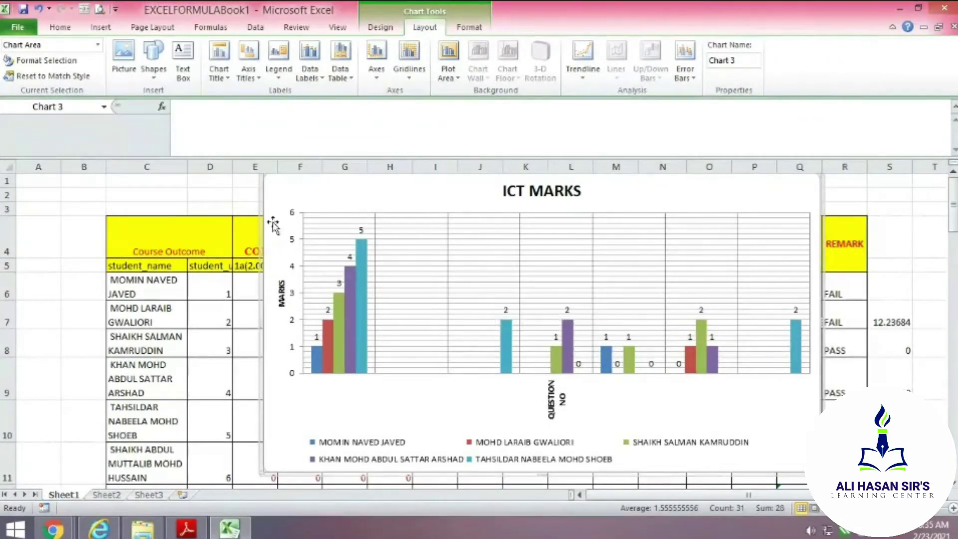
right_click(820, 194)
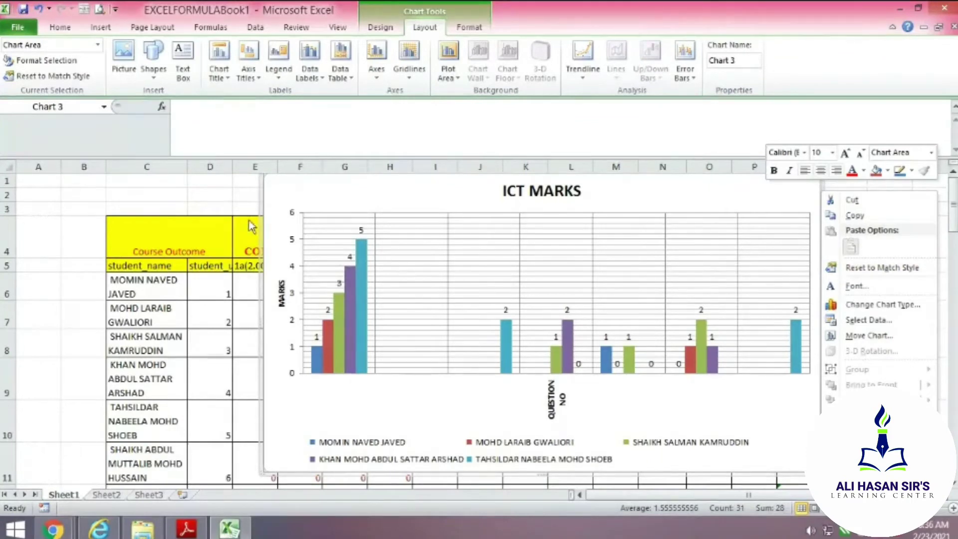
left_click(189, 201)
left_click(202, 193)
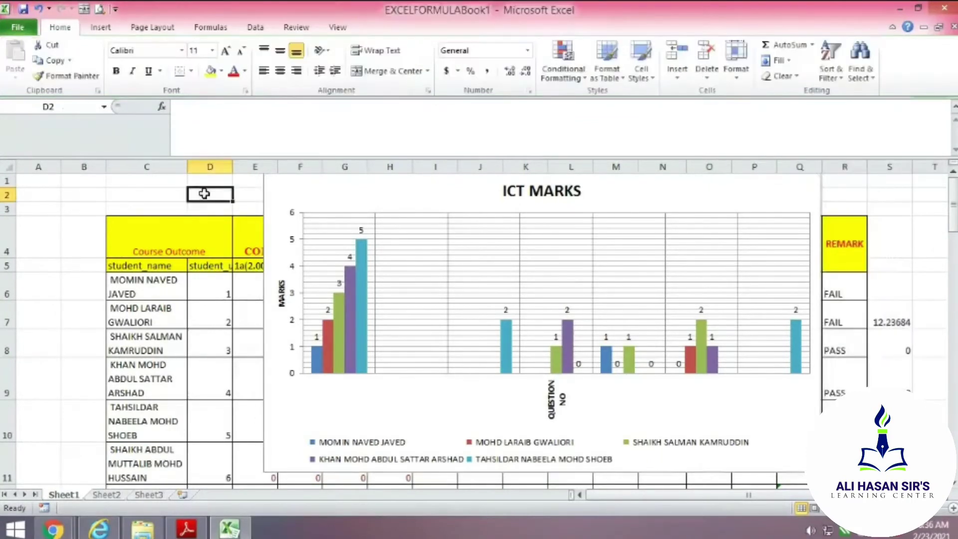
Try to move the ICT MARKS chart downward, away from the student marks table.
left_click(295, 189)
left_click_drag(295, 189, 277, 514)
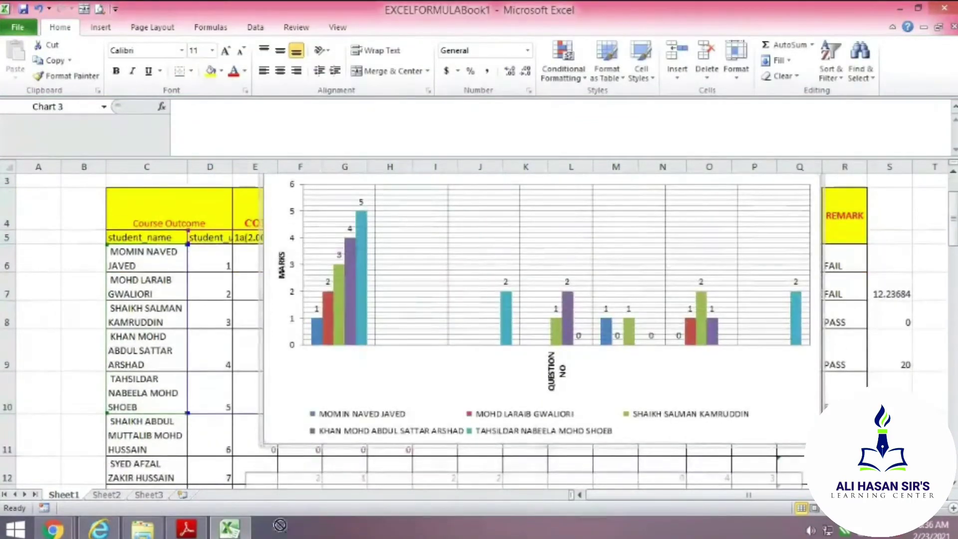
left_click_drag(284, 203, 278, 499)
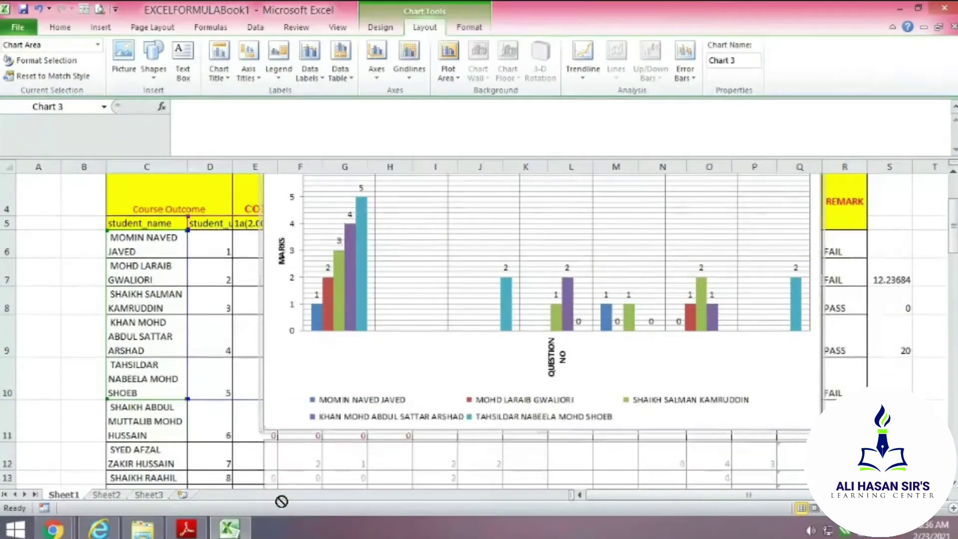
left_click(75, 237)
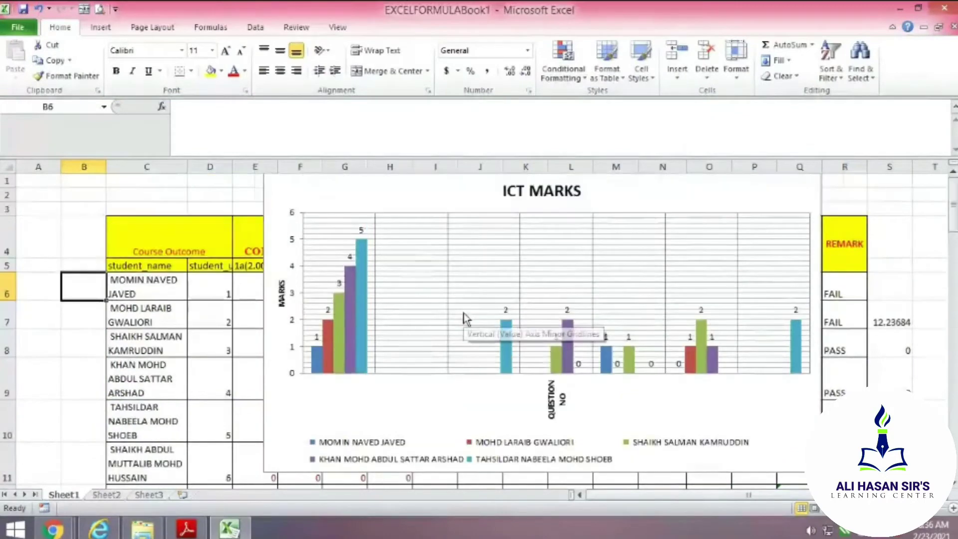
scroll(460, 316, "up", 1)
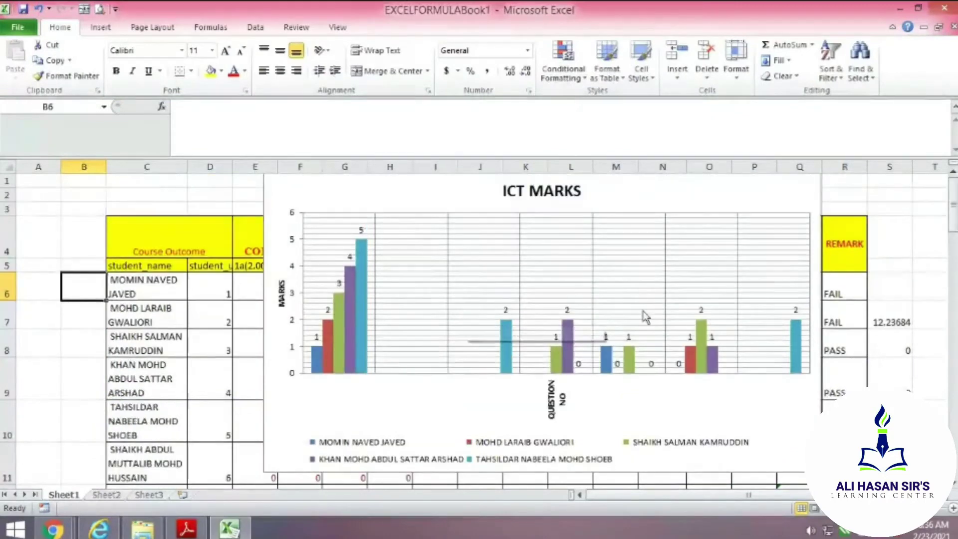
Cut the ICT MARKS chart from Sheet1.
left_click(819, 196)
right_click(821, 195)
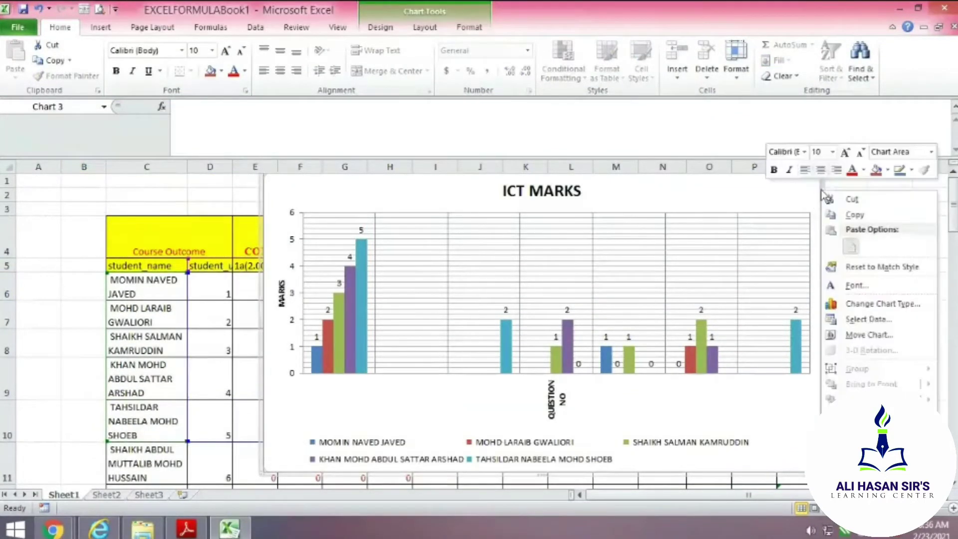
left_click(833, 198)
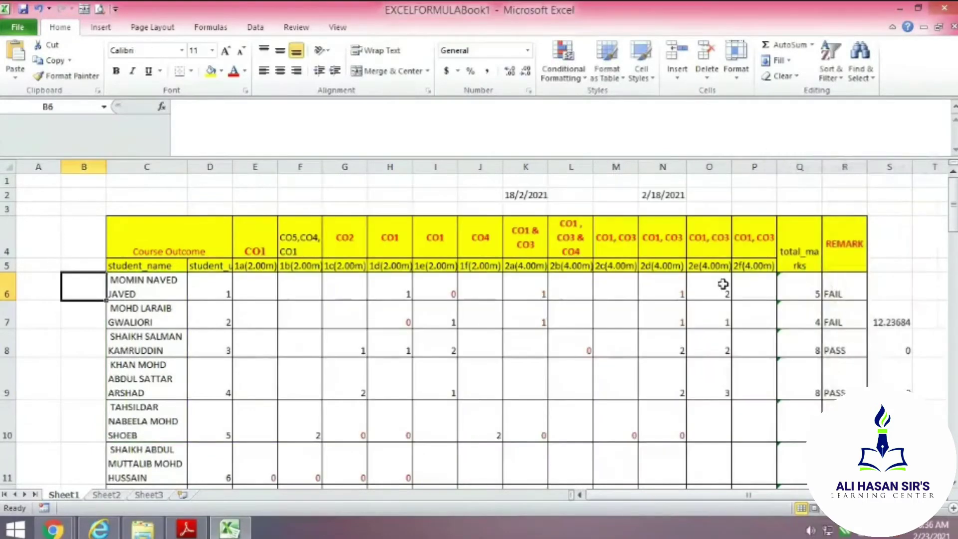
Check the Advanced Operations topics in the syllabus PDF in Adobe Reader, and return to the Excel workbook.
scroll(531, 337, "up", 2)
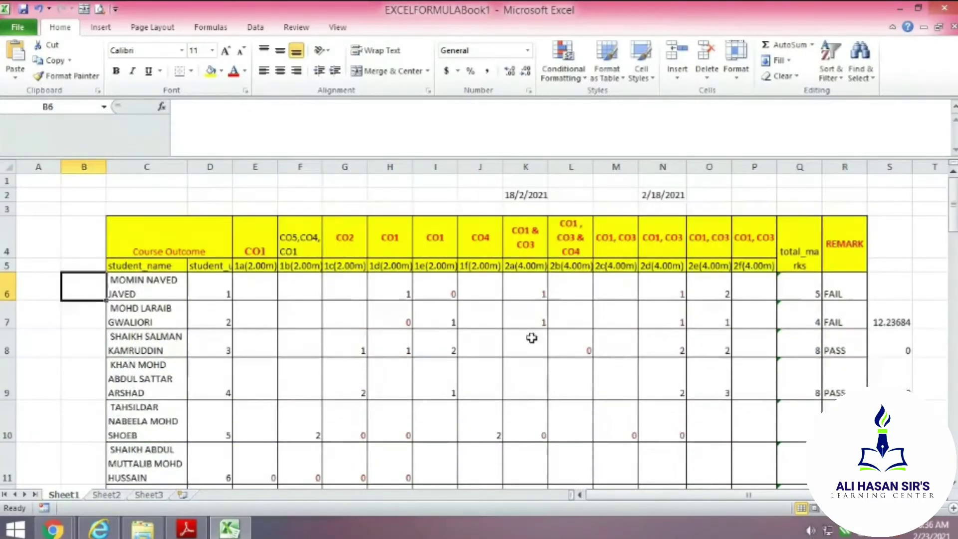
left_click(187, 528)
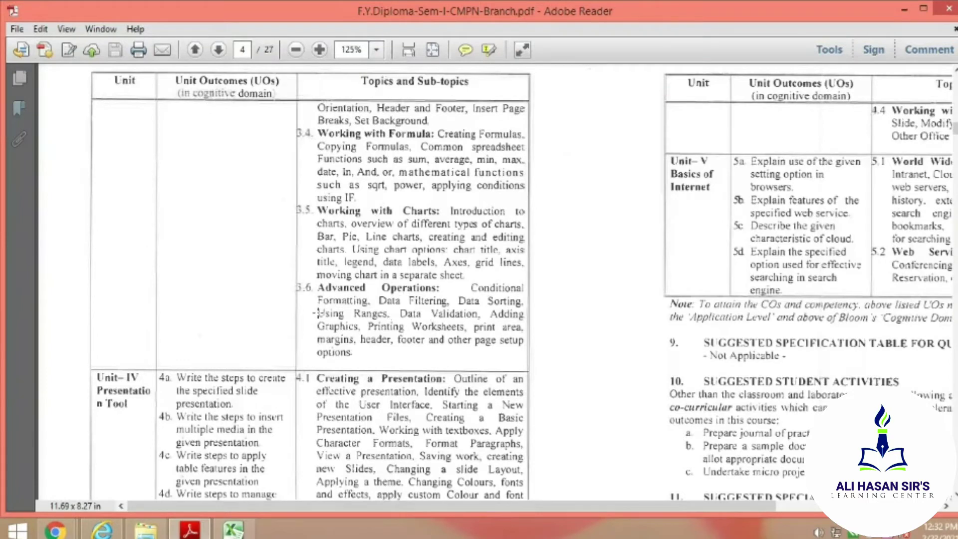
left_click(233, 528)
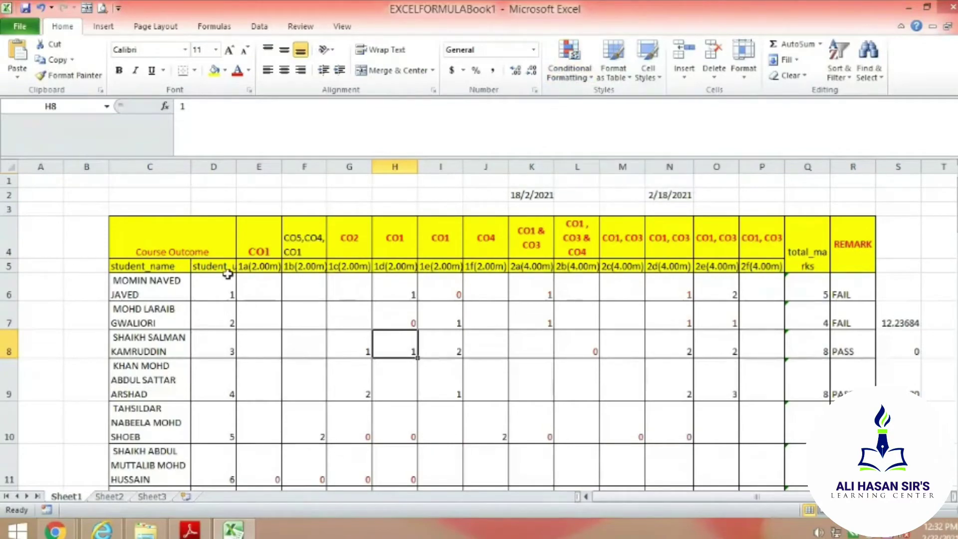
Highlight marks greater than 2 in columns E to P from row 6 down, using Light Red Fill with Dark Red Text.
left_click_drag(264, 286, 754, 432)
scroll(639, 351, "up", 12)
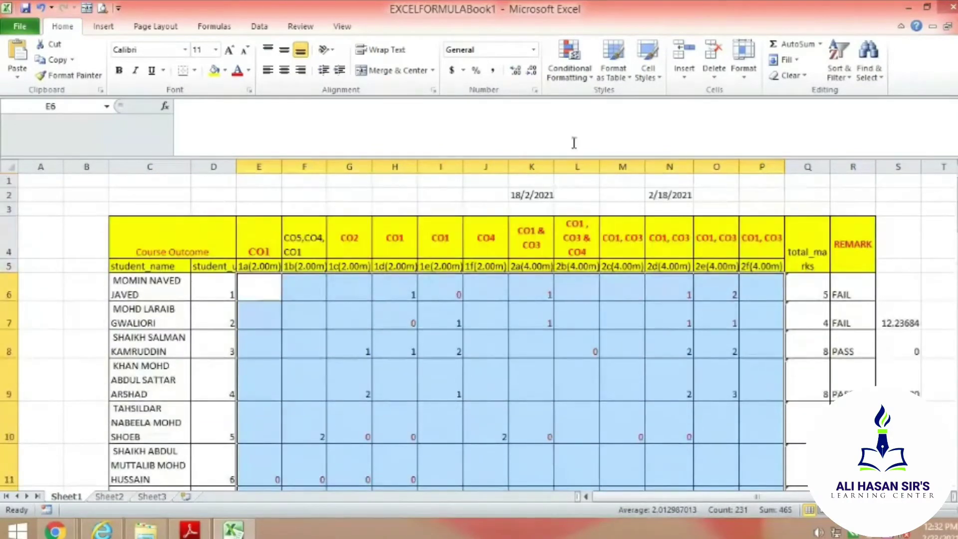
left_click(568, 74)
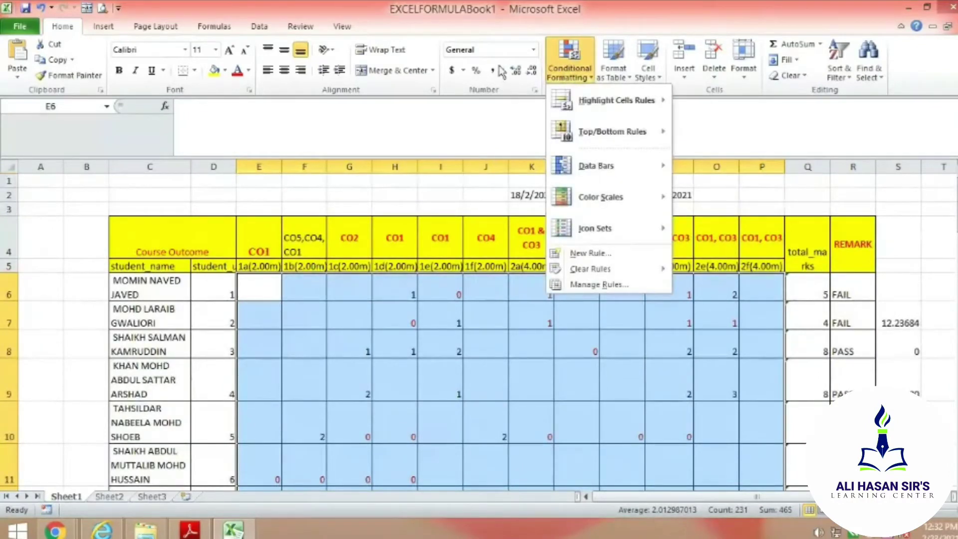
mouse_move(596, 100)
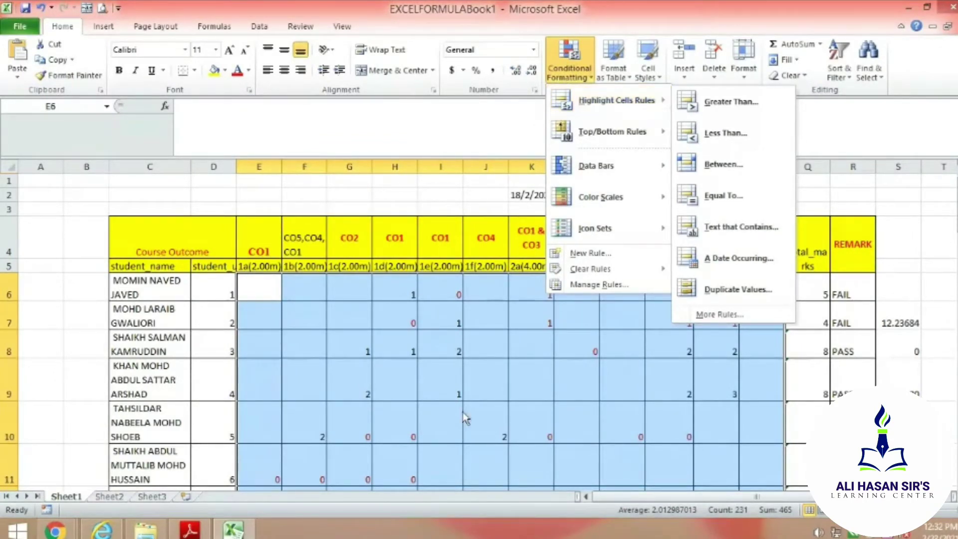
mouse_move(628, 103)
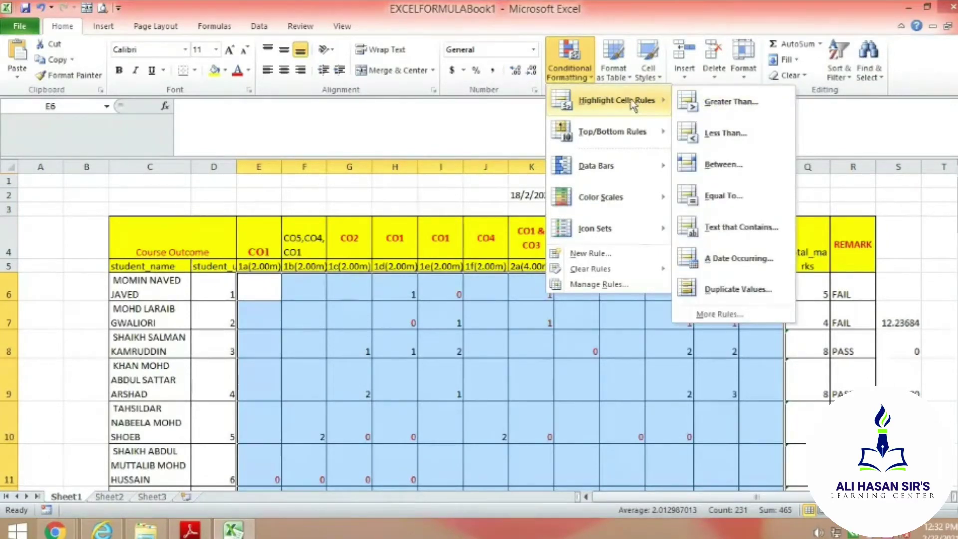
left_click(726, 105)
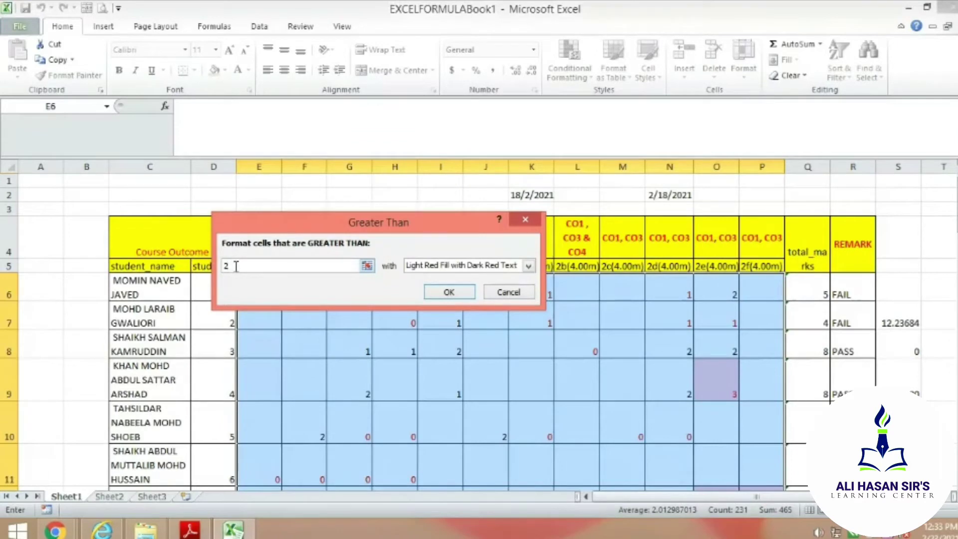
key("BackSpace")
type("2")
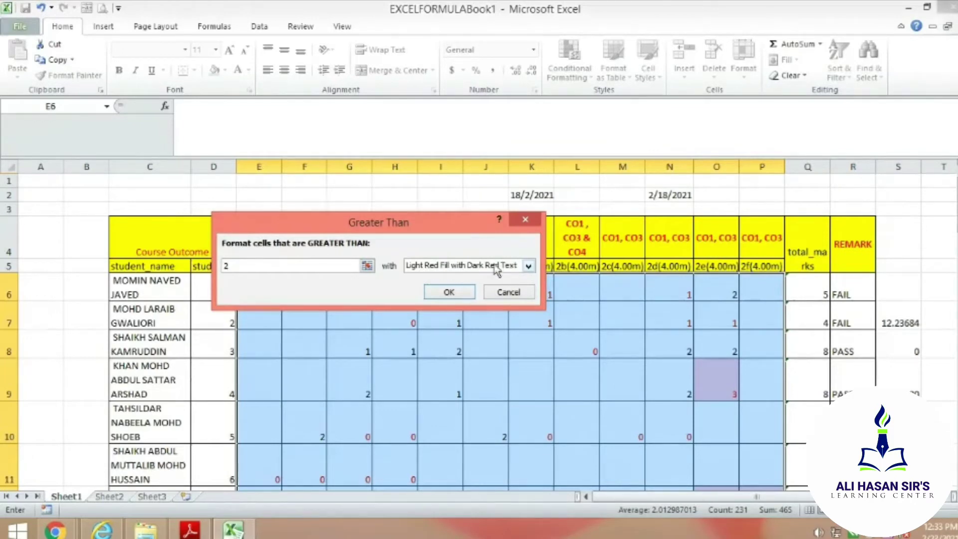
left_click(448, 292)
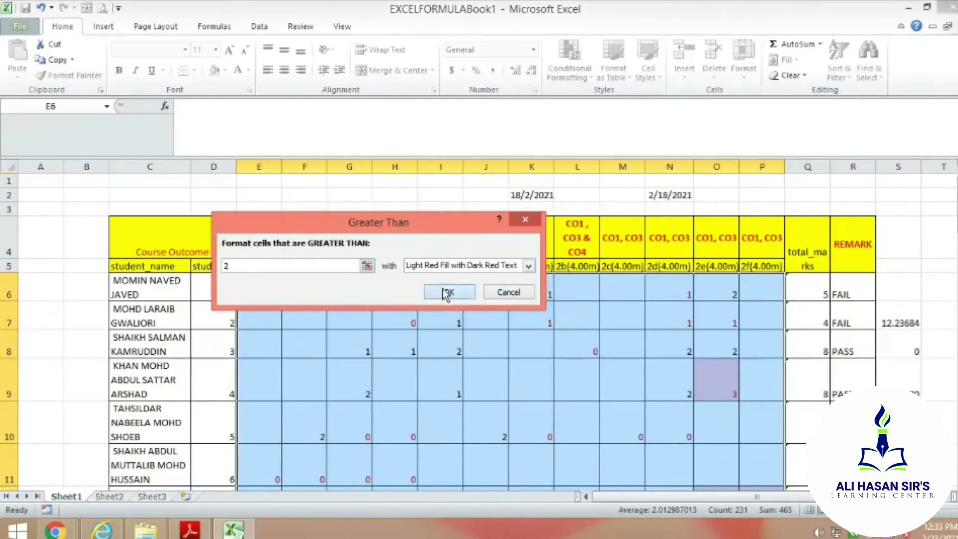
Examine which student marks the Greater Than rule highlights down the marks table.
scroll(540, 407, "down", 2)
left_click(571, 415)
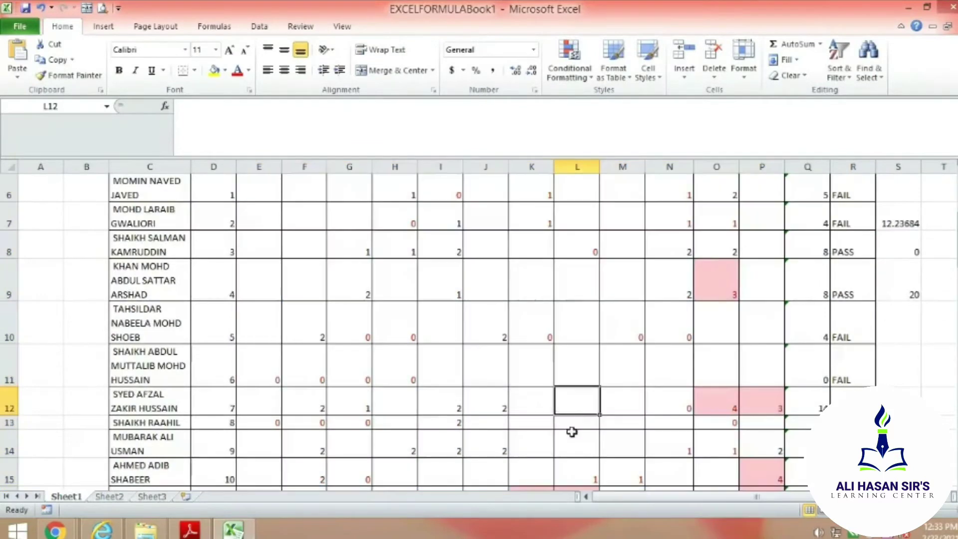
scroll(571, 428, "up", 2)
scroll(567, 381, "down", 4)
scroll(573, 406, "down", 2)
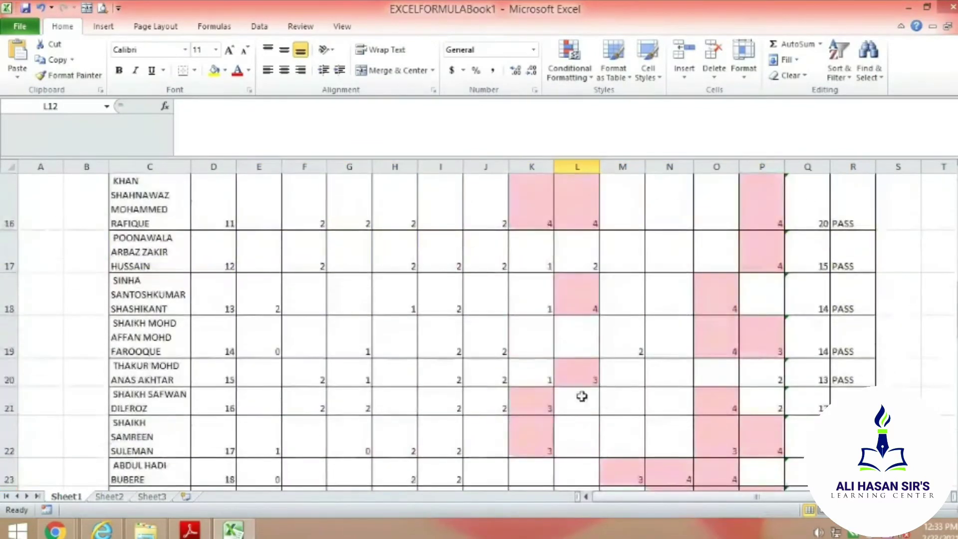
scroll(543, 412, "up", 2)
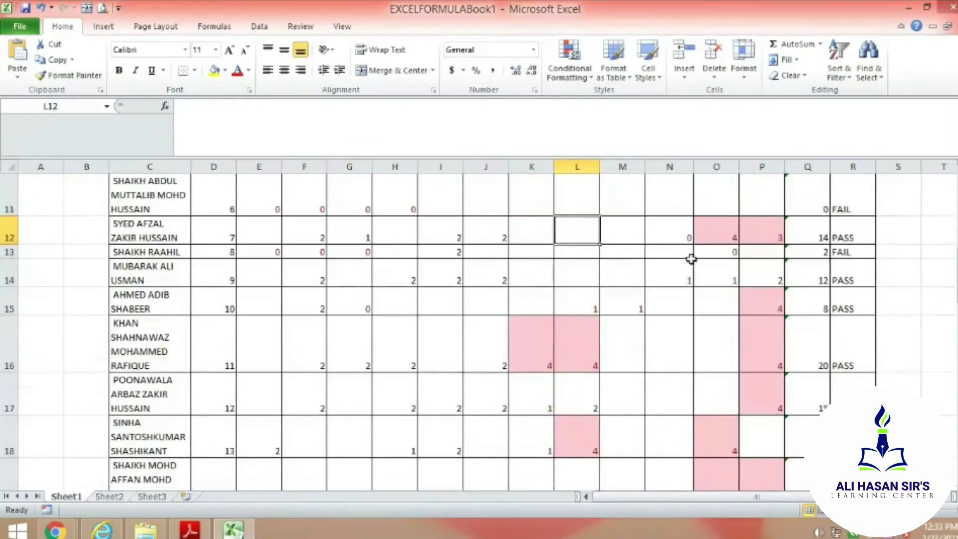
scroll(642, 397, "down", 2)
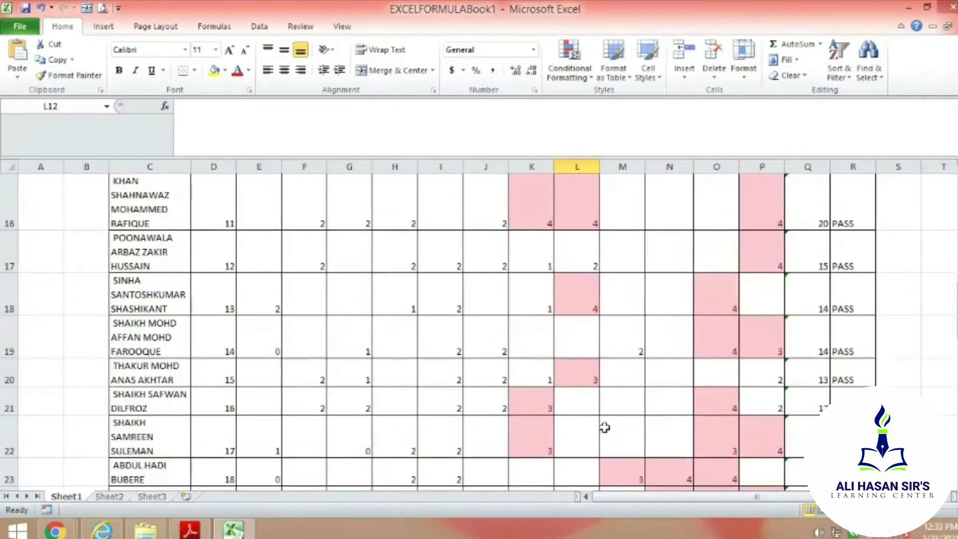
scroll(560, 421, "down", 8)
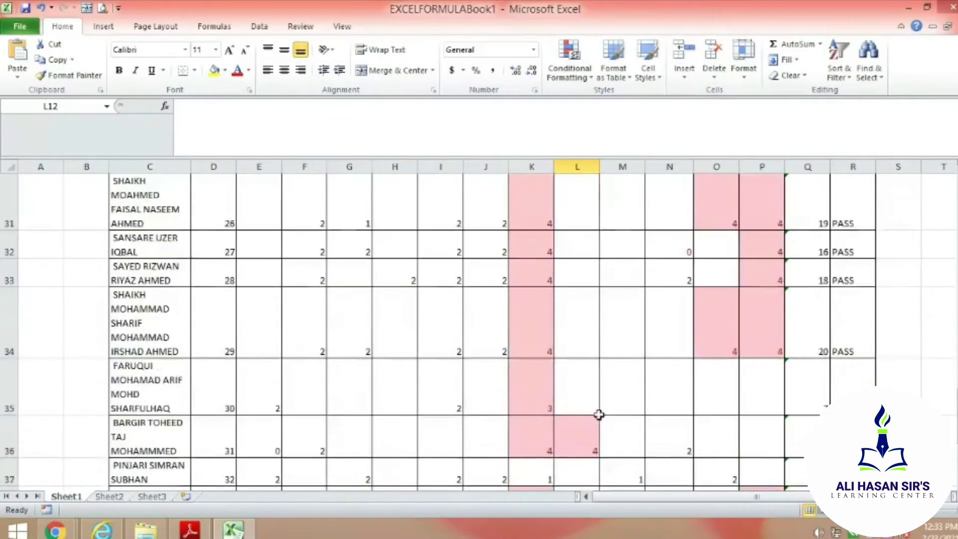
scroll(546, 414, "up", 12)
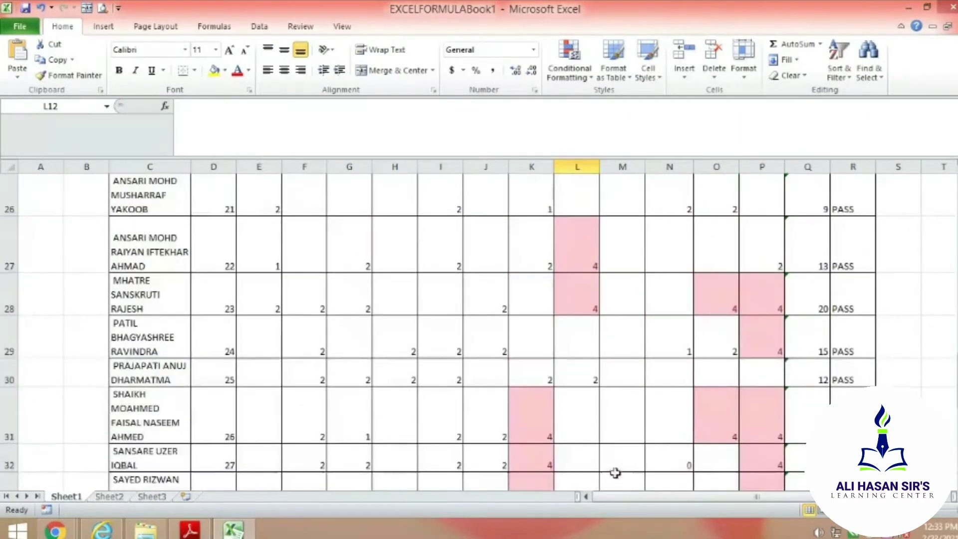
scroll(623, 477, "up", 2)
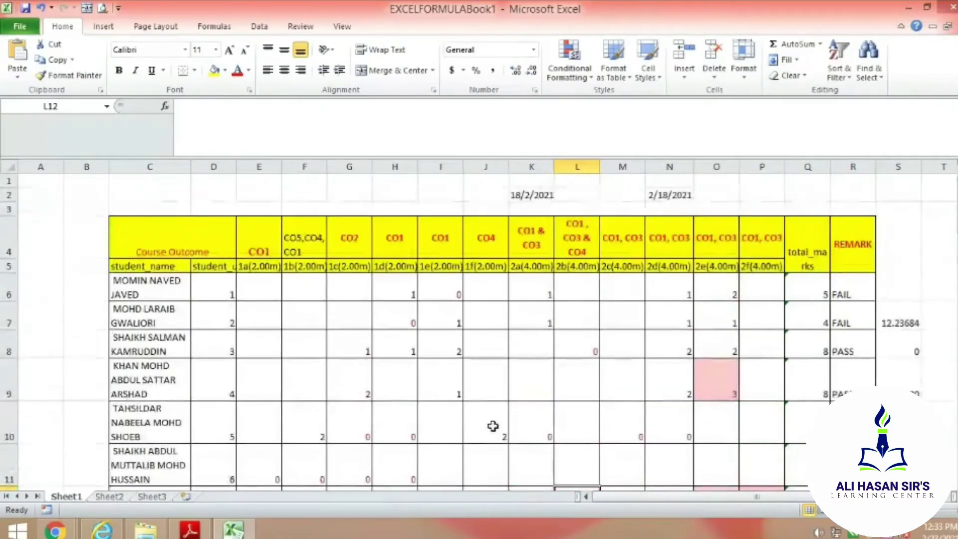
Undo the Greater Than highlighting, and highlight marks less than 2 in columns E to P using Light Red Fill with Dark Red Text.
scroll(495, 426, "down", 2)
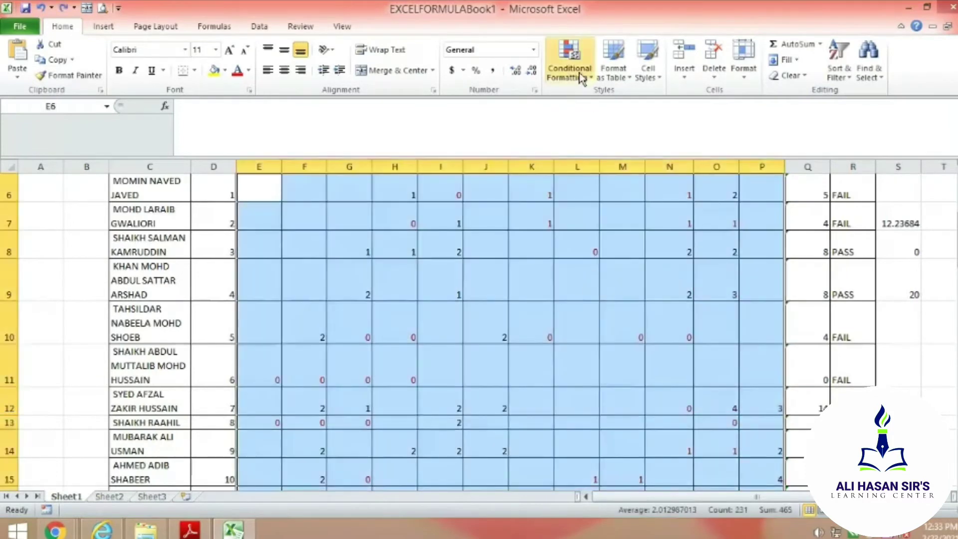
left_click(580, 78)
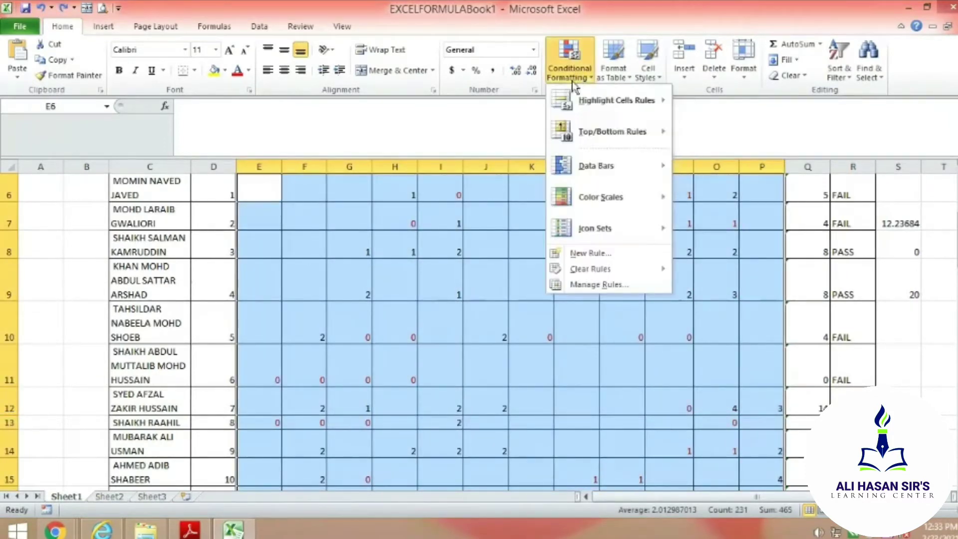
mouse_move(619, 101)
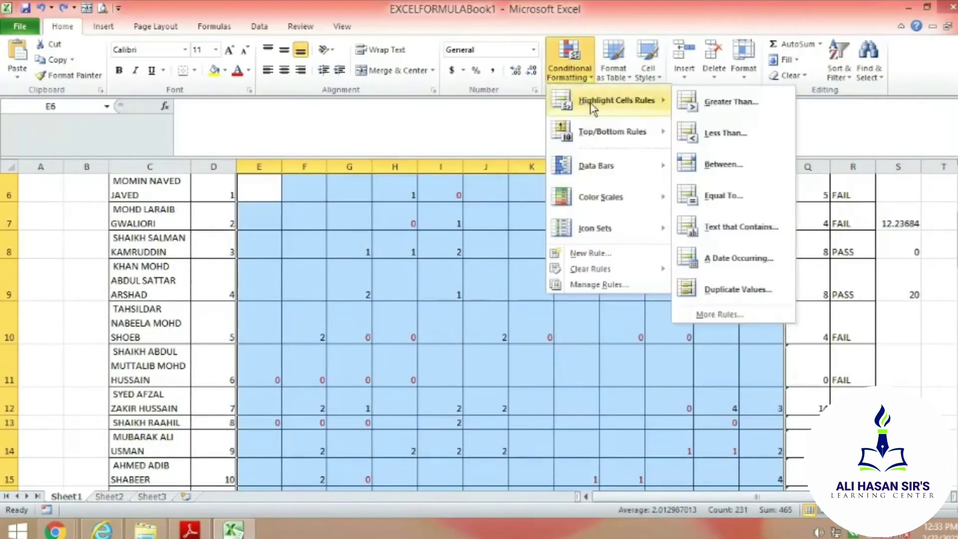
left_click(716, 134)
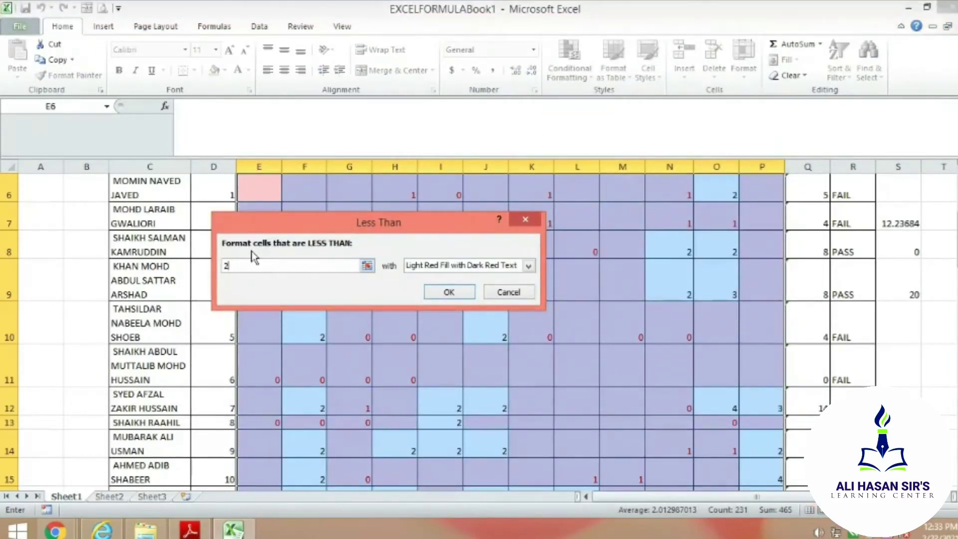
left_click(223, 268)
left_click(448, 294)
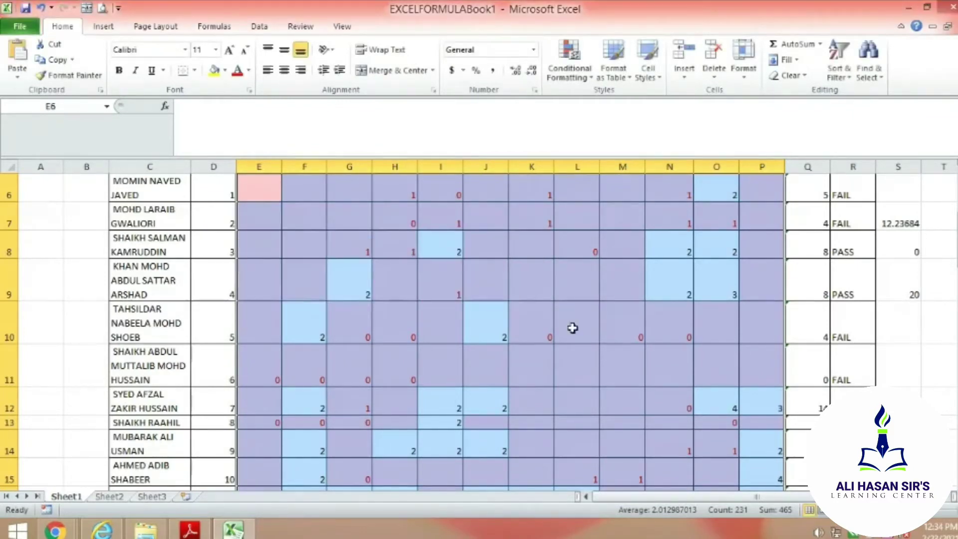
Examine which cells the Less Than rule highlights across the student marks table.
left_click(595, 356)
scroll(587, 428, "up", 2)
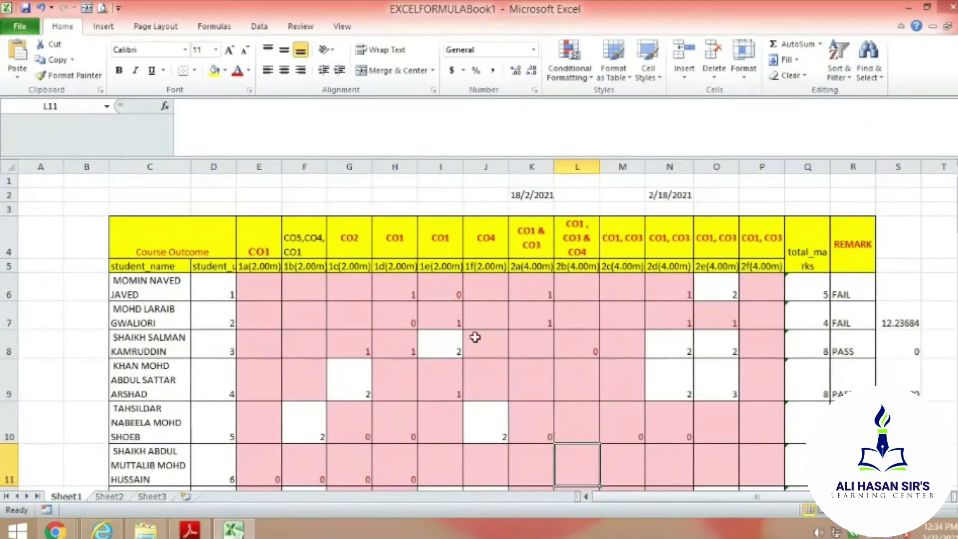
scroll(578, 396, "down", 2)
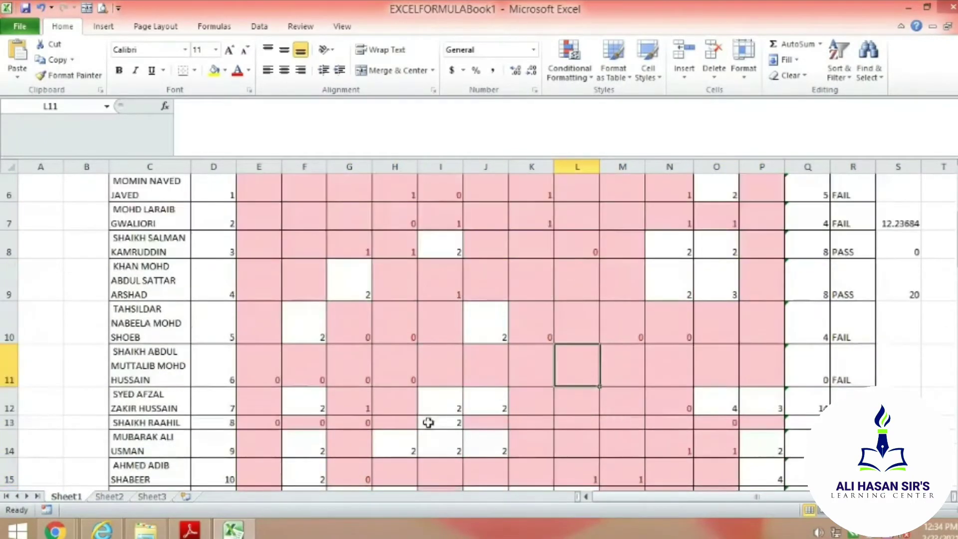
left_click(606, 333)
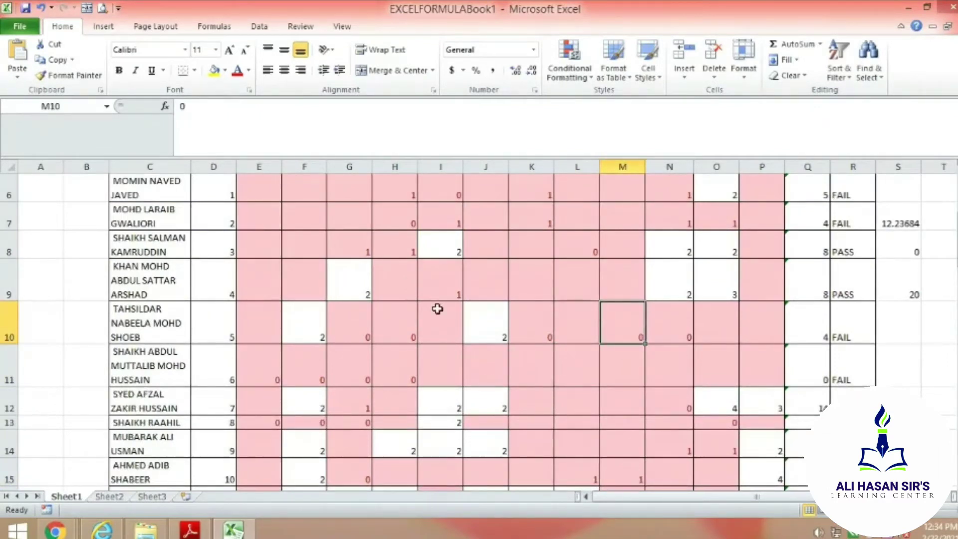
scroll(667, 450, "down", 3)
scroll(649, 452, "down", 3)
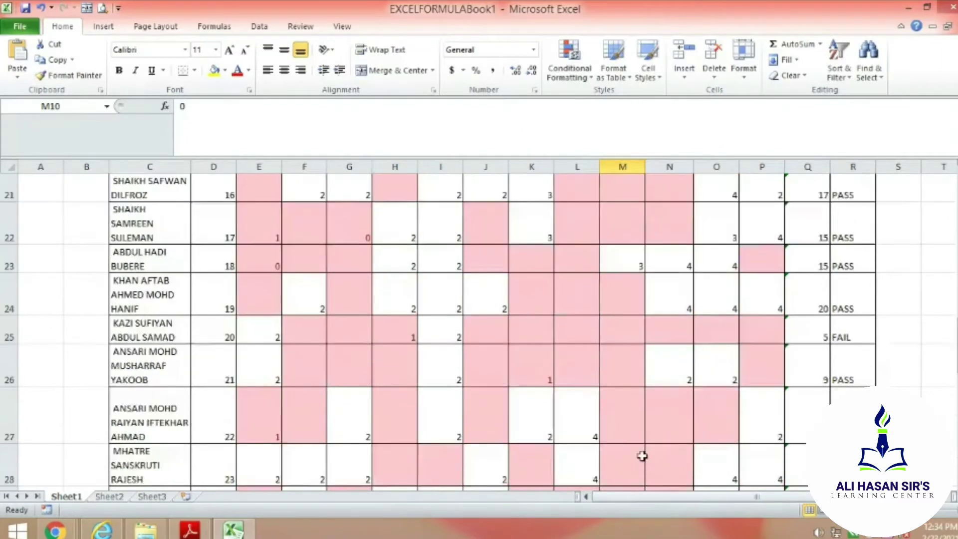
scroll(549, 403, "down", 2)
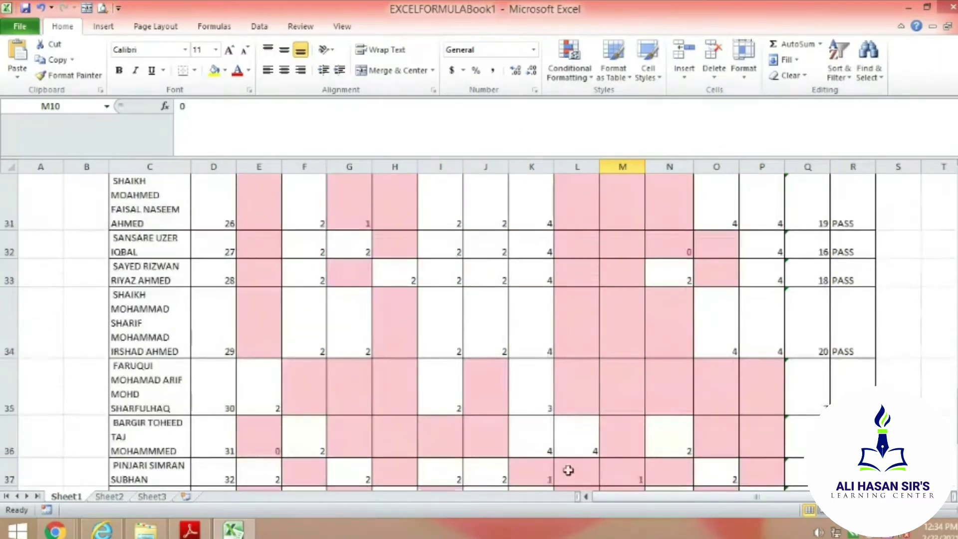
scroll(568, 466, "down", 2)
scroll(504, 439, "up", 3)
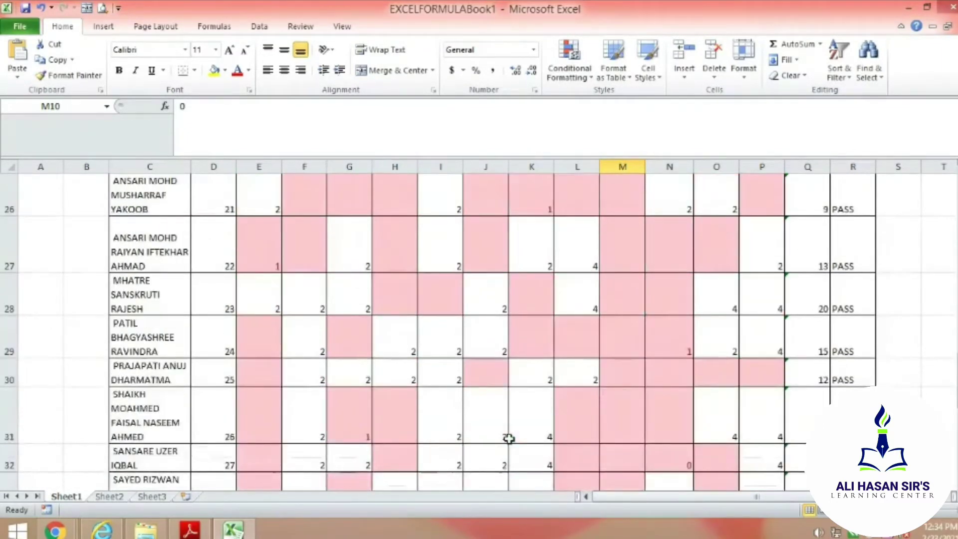
scroll(506, 439, "up", 3)
scroll(509, 438, "down", 2)
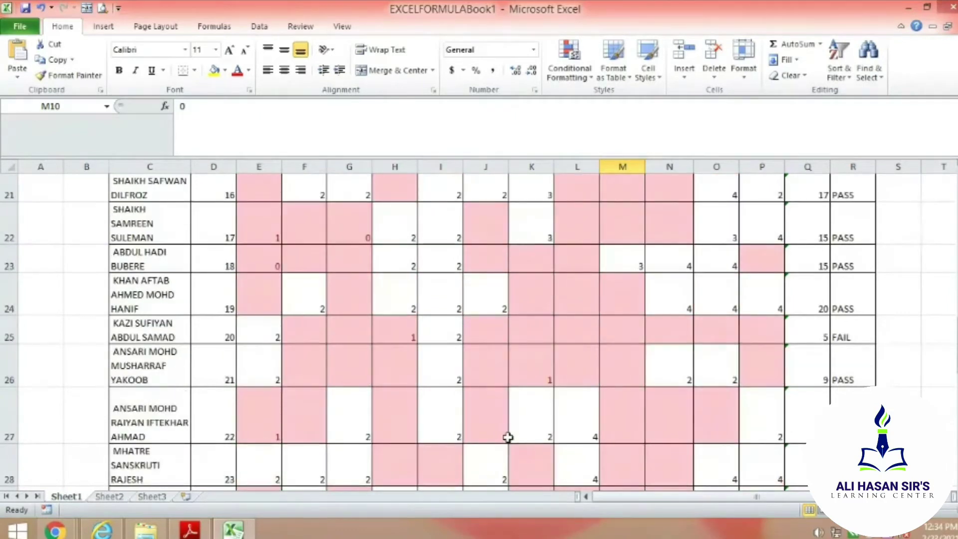
Review the Less Than highlighting from the first student rows through the rows in the 30s.
scroll(499, 439, "up", 6)
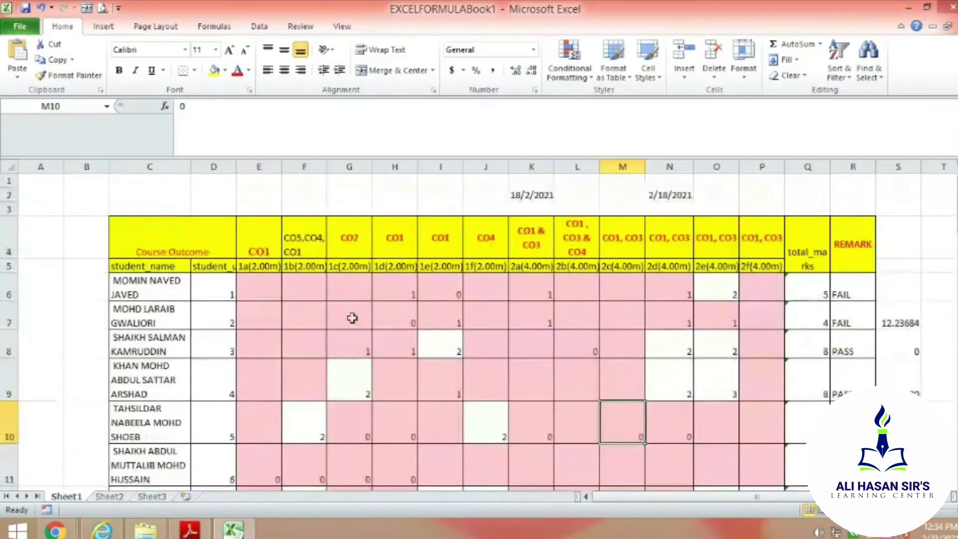
scroll(440, 409, "down", 5)
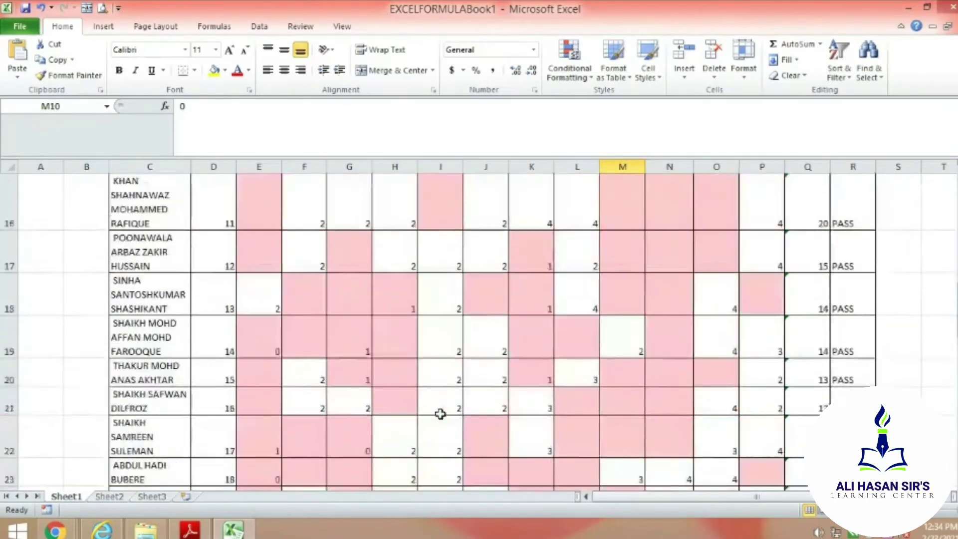
scroll(451, 424, "down", 7)
scroll(458, 432, "up", 3)
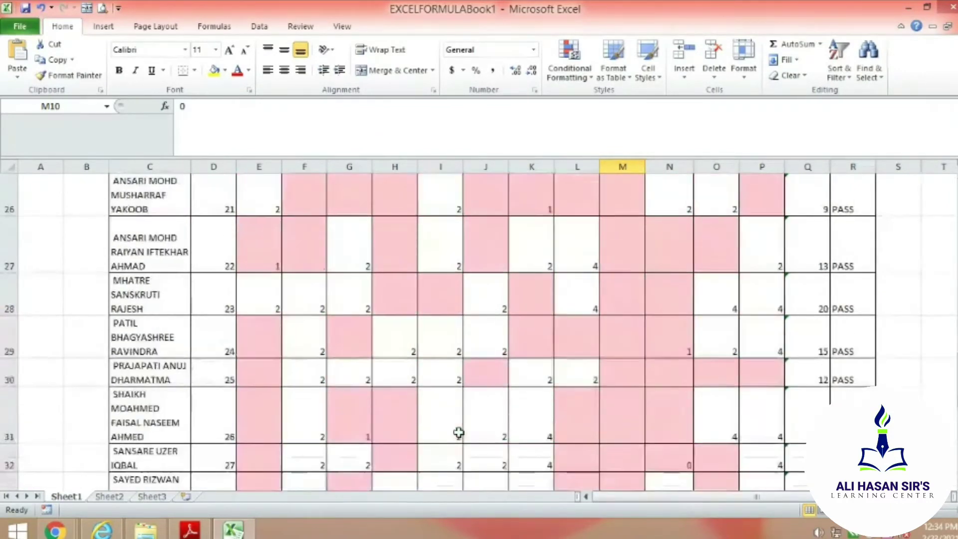
scroll(459, 432, "up", 8)
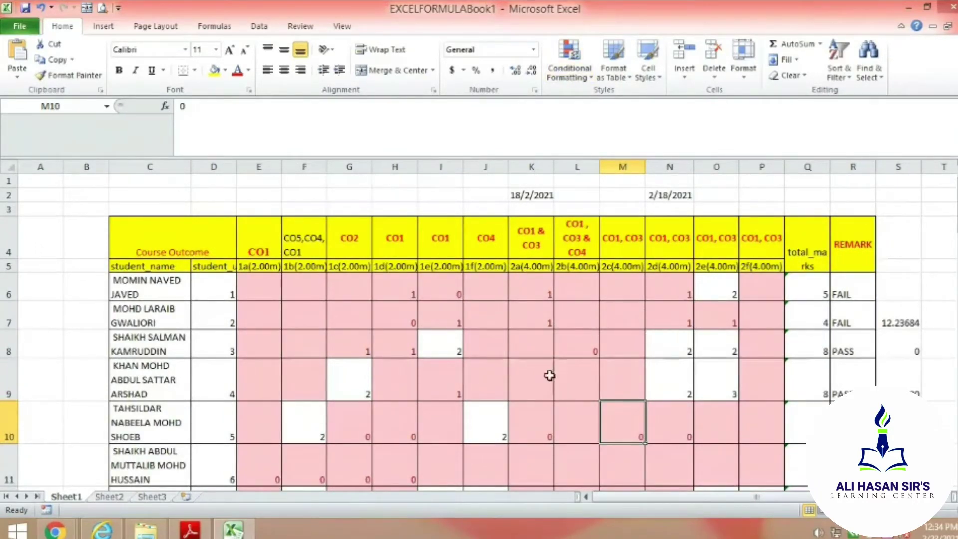
Undo the Less Than highlighting, and look over the Highlight Cells Rules and Top/Bottom Rules options of Conditional Formatting.
left_click(564, 390)
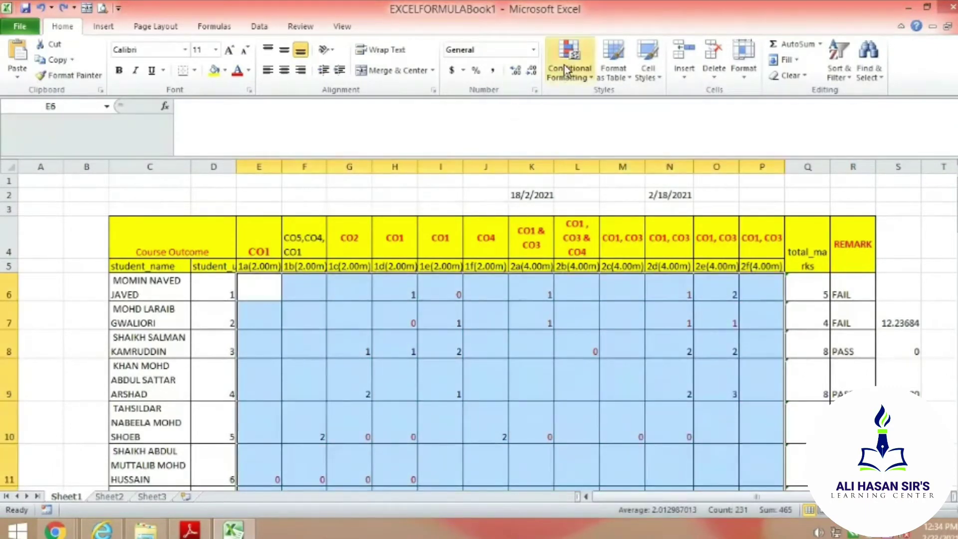
left_click(568, 70)
mouse_move(608, 105)
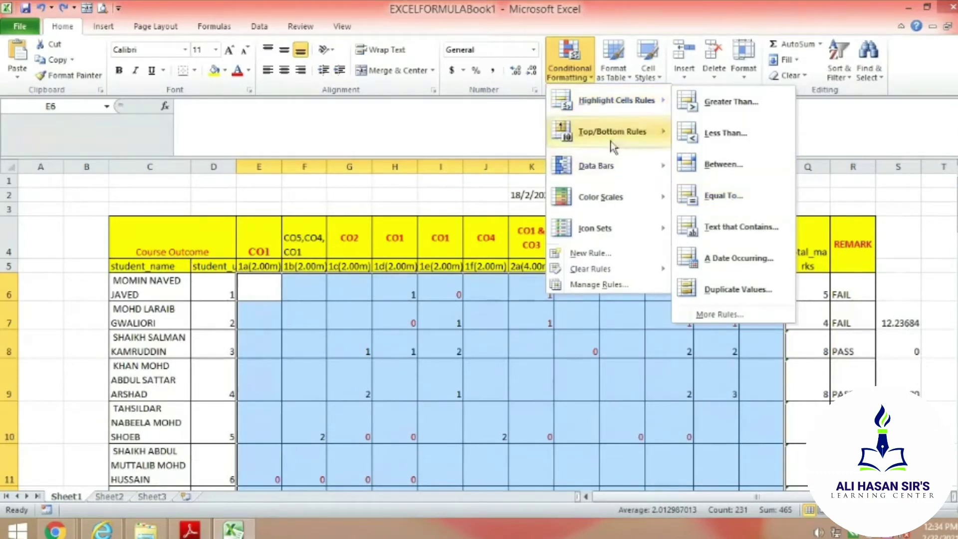
mouse_move(642, 134)
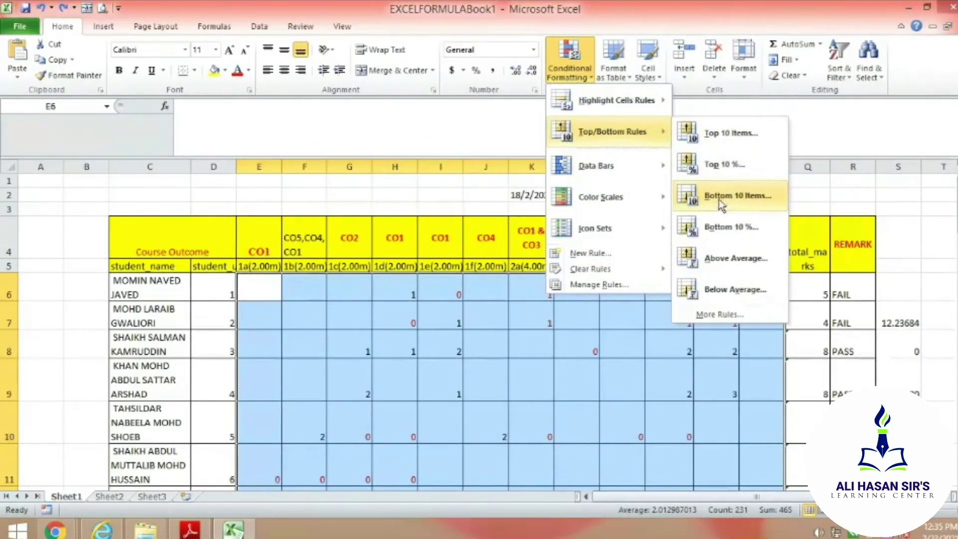
left_click(611, 375)
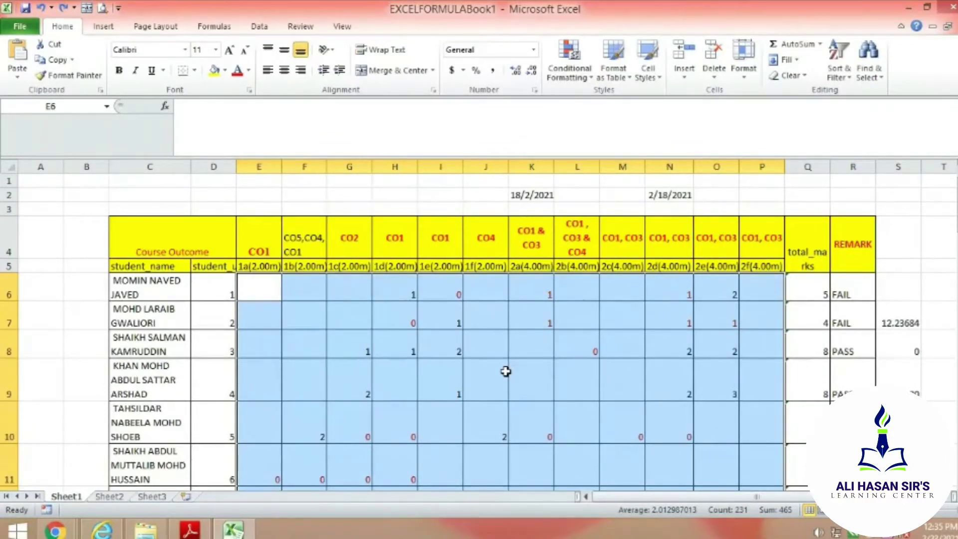
Switch to Adobe Reader to read the Advanced Operations topics in the syllabus, and return to the Excel workbook.
left_click(190, 530)
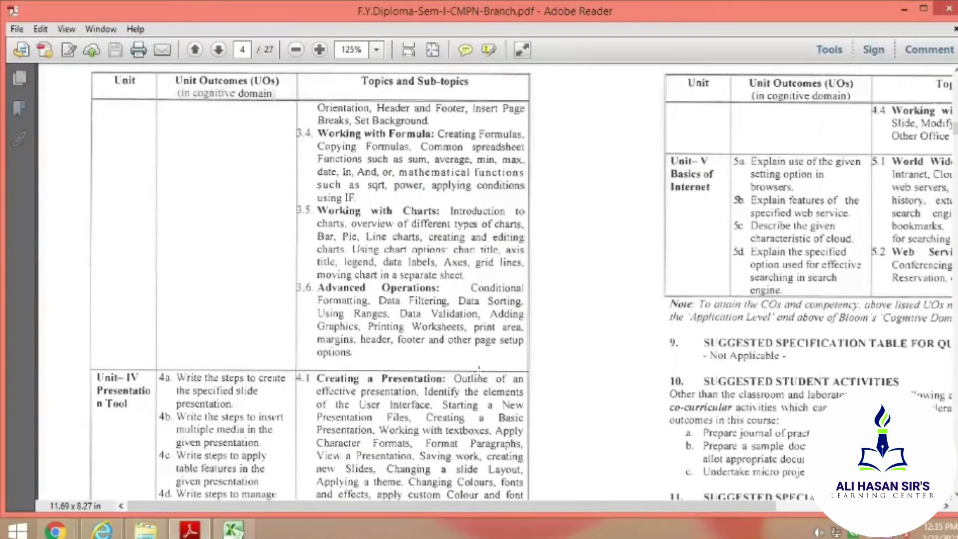
left_click(234, 530)
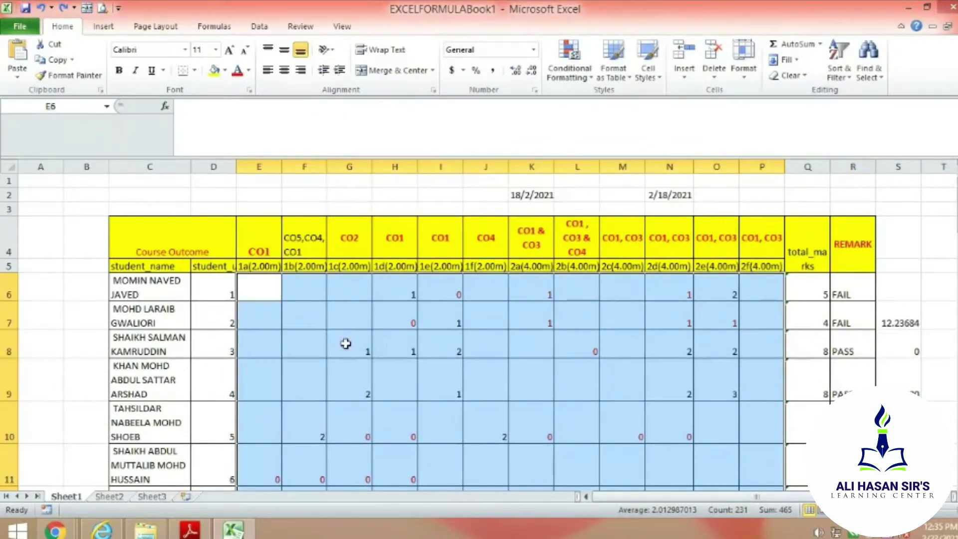
left_click(331, 336)
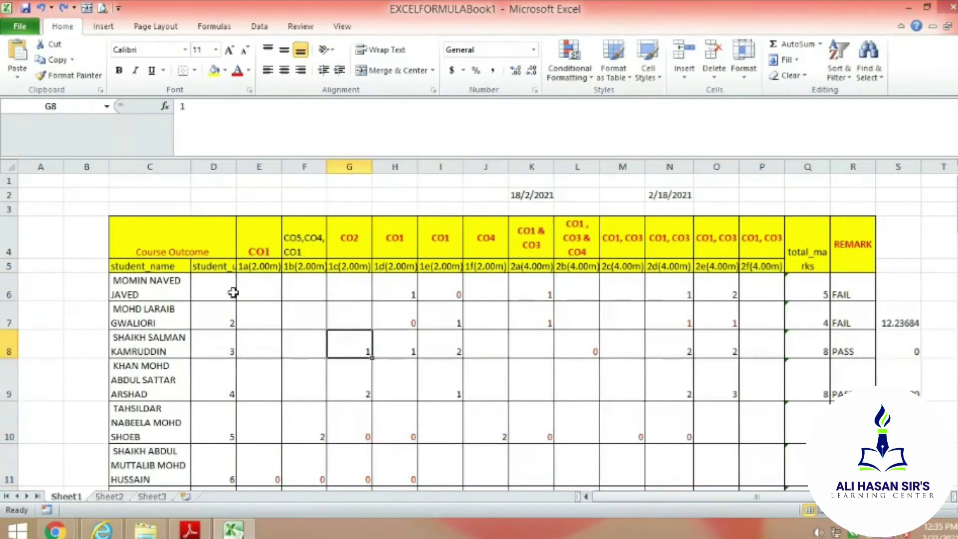
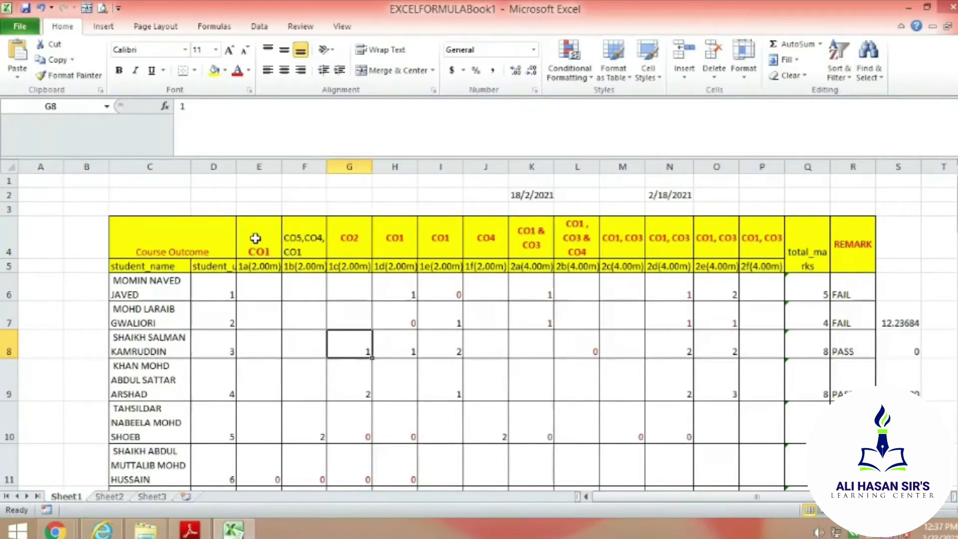
Turn on Filter for the marks range in columns E to P, starting from the course outcome headers in row 4.
left_click_drag(257, 239, 744, 436)
scroll(640, 440, "up", 2)
scroll(639, 438, "up", 10)
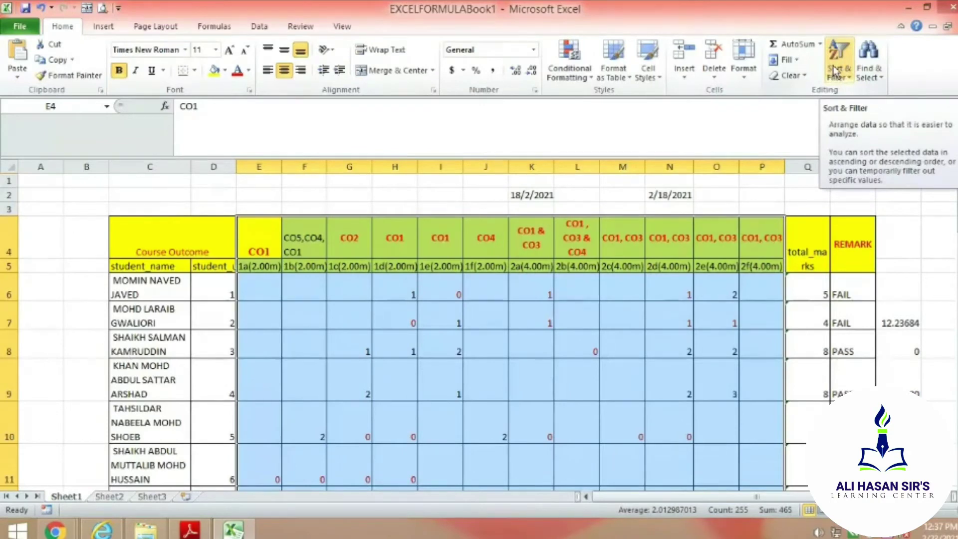
left_click(834, 84)
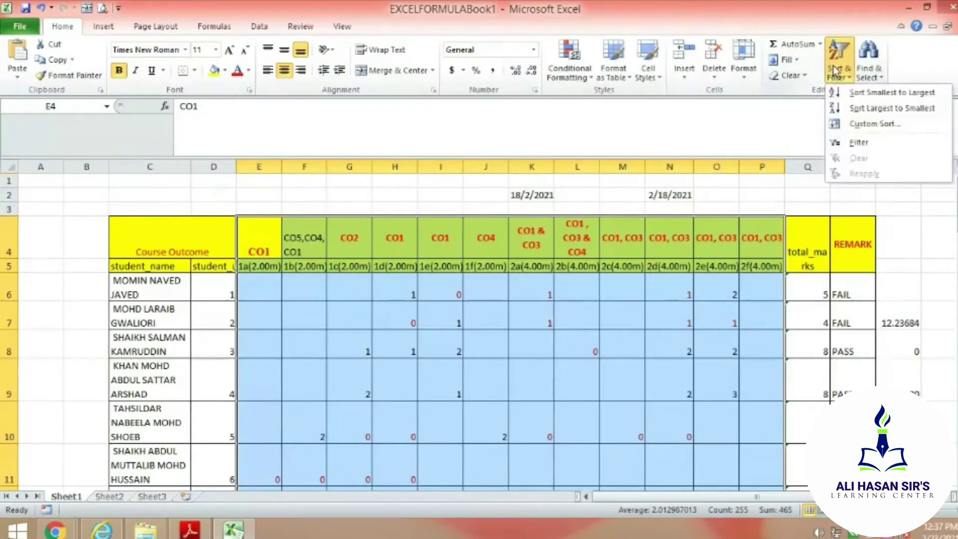
left_click(857, 143)
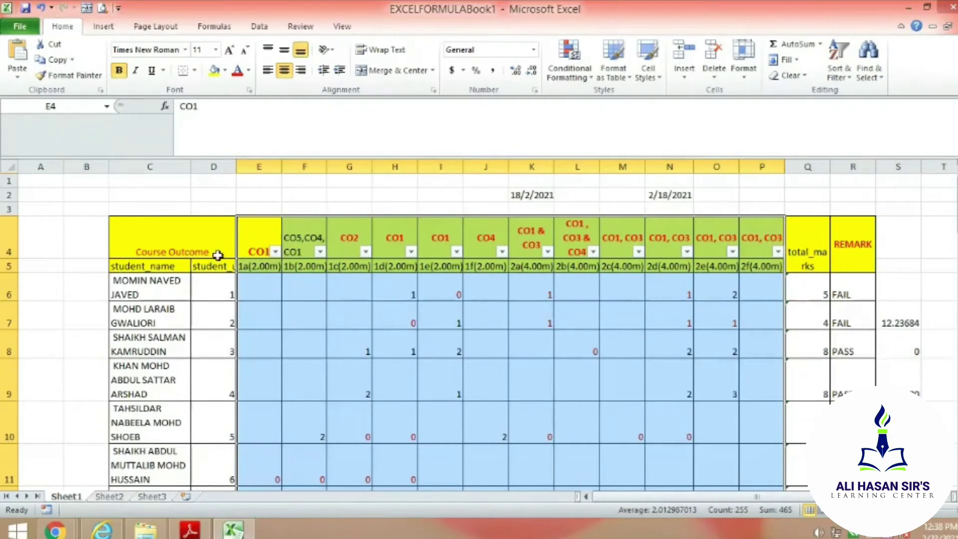
Filter the CO1 marks in column E to show only the value 1, and undo the filter.
left_click(275, 252)
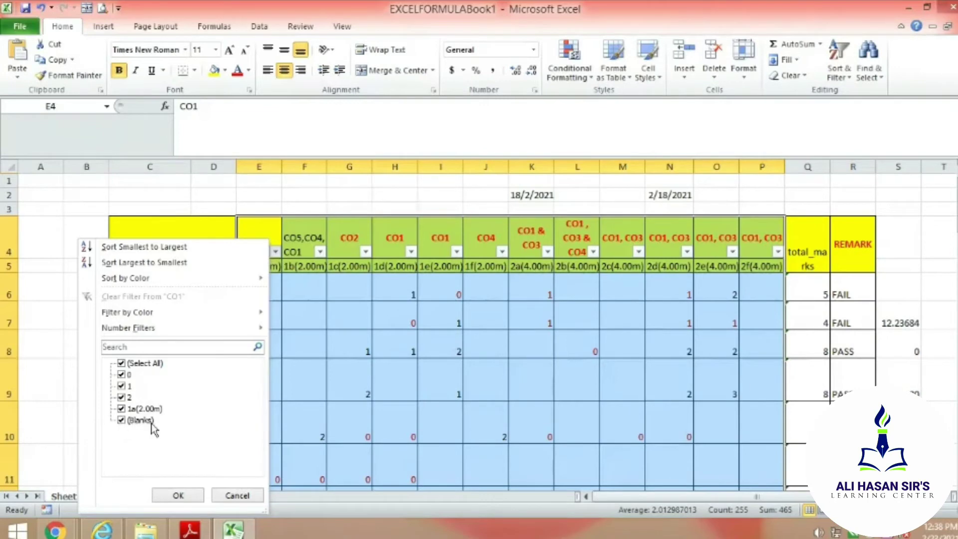
left_click(121, 398)
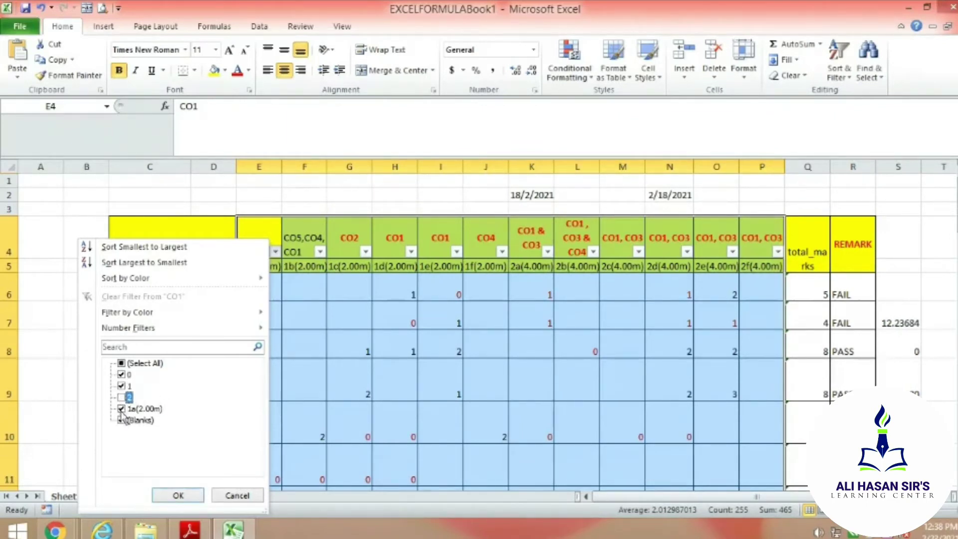
left_click(121, 410)
left_click(120, 421)
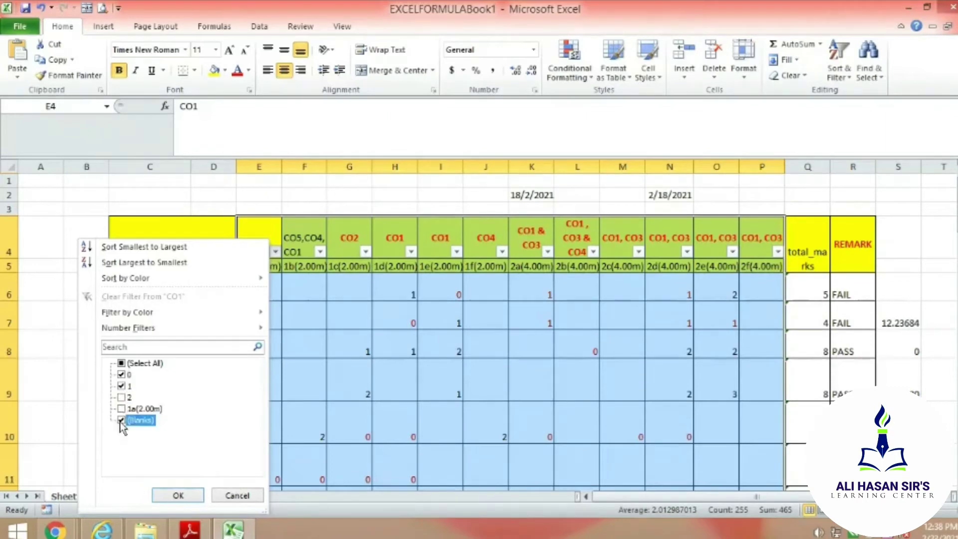
left_click(122, 375)
left_click(179, 495)
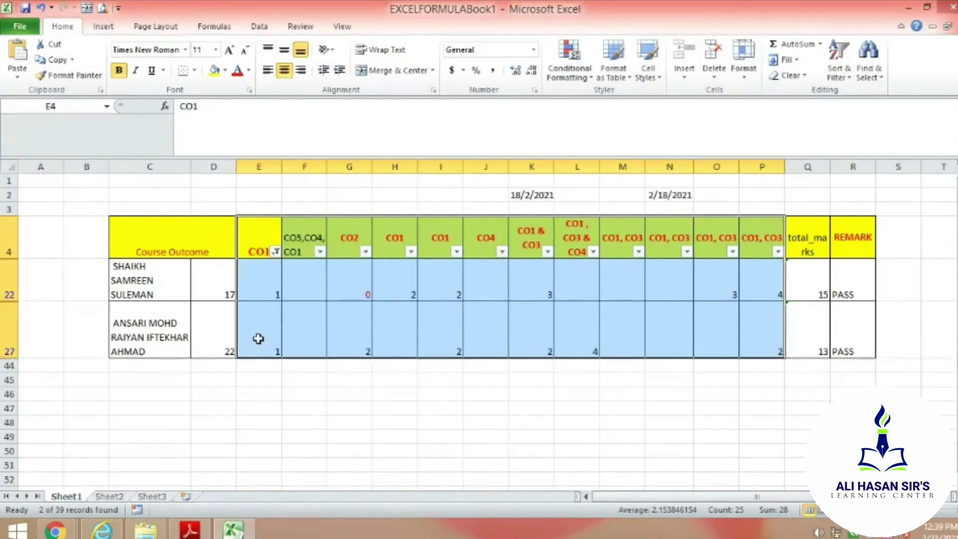
key("ctrl+z")
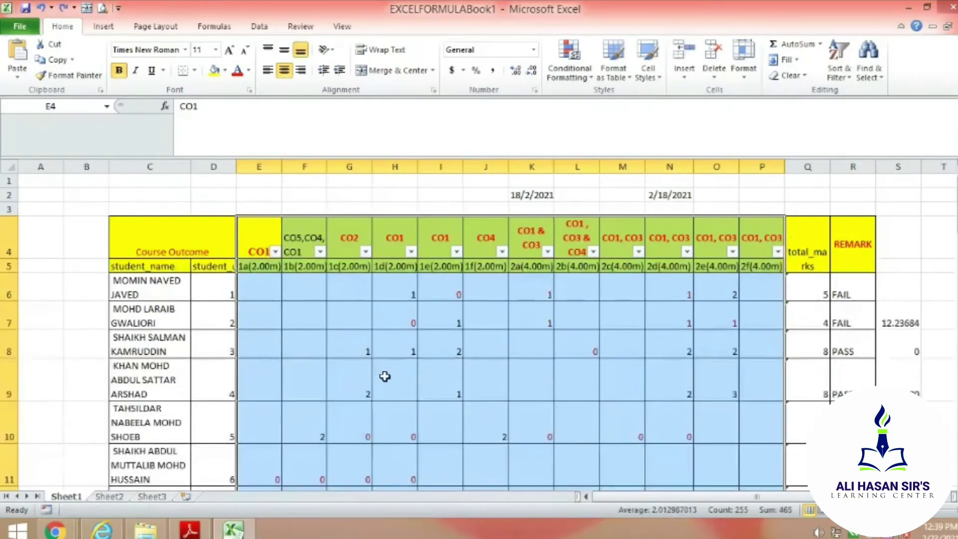
Examine column E down the unfiltered table to find the students with a mark of 1.
left_click(269, 367)
scroll(350, 376, "down", 7)
scroll(264, 350, "down", 2)
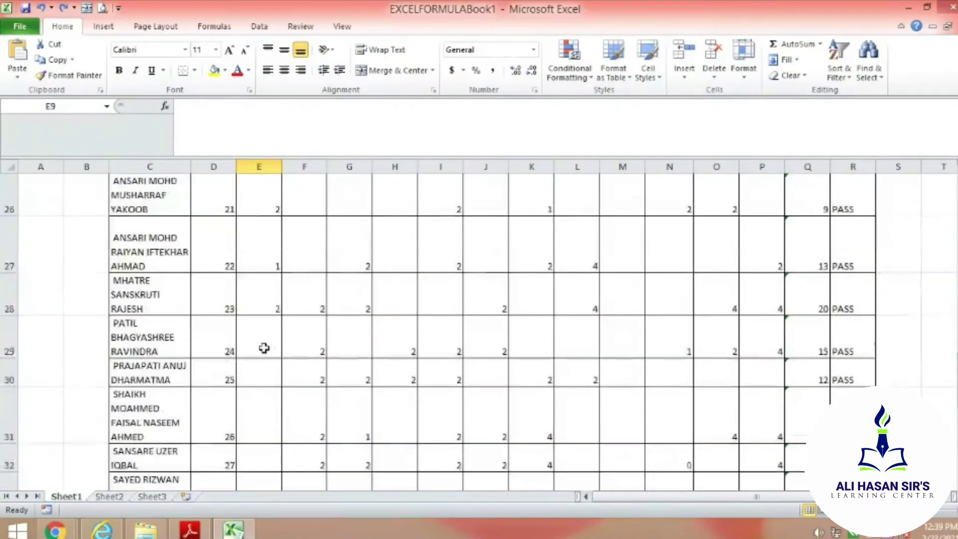
scroll(268, 253, "down", 3)
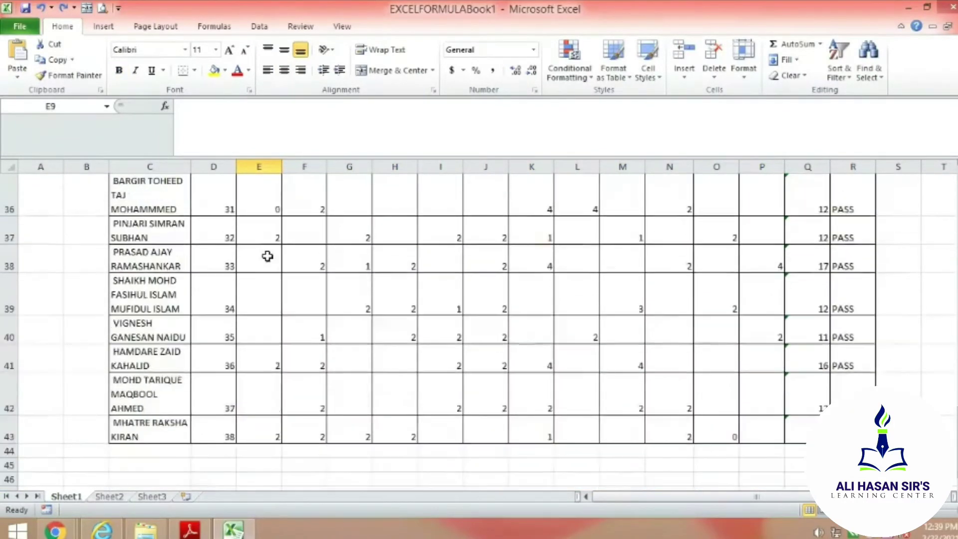
scroll(268, 417, "up", 3)
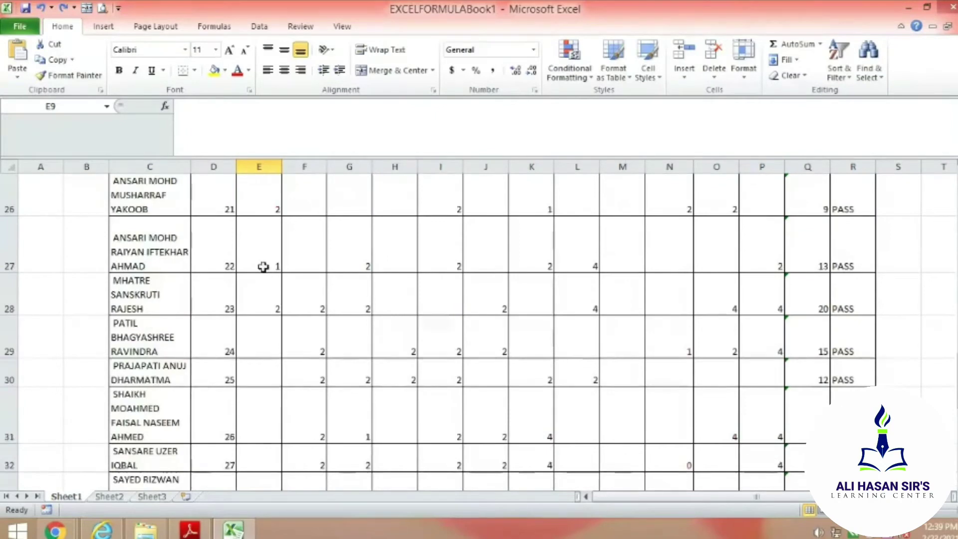
left_click(261, 262)
scroll(278, 304, "up", 5)
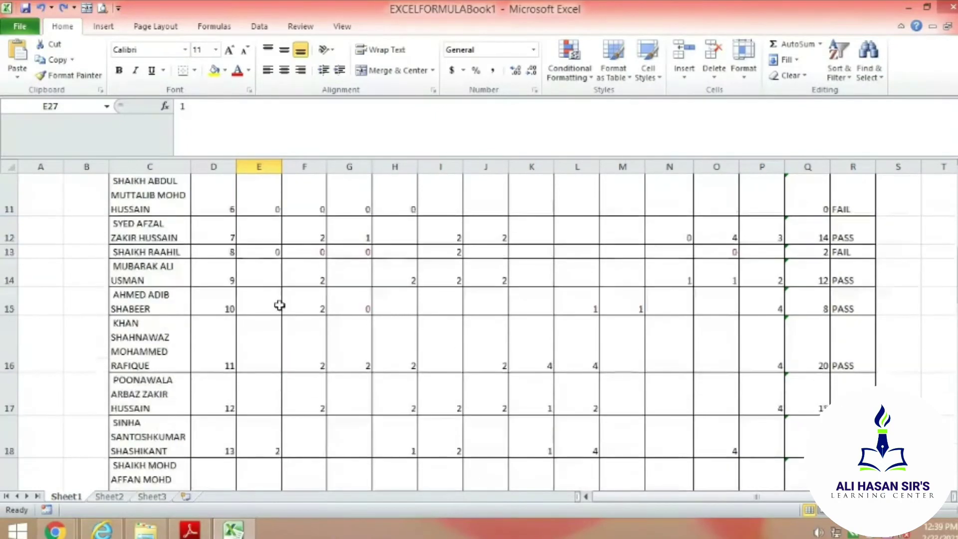
scroll(280, 369, "down", 2)
scroll(270, 406, "down", 2)
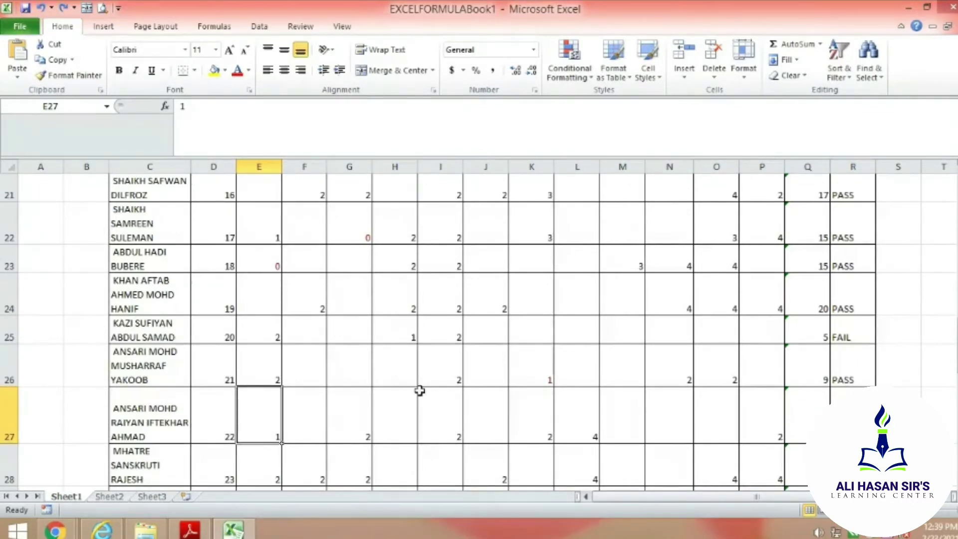
scroll(421, 388, "down", 7)
scroll(422, 389, "up", 13)
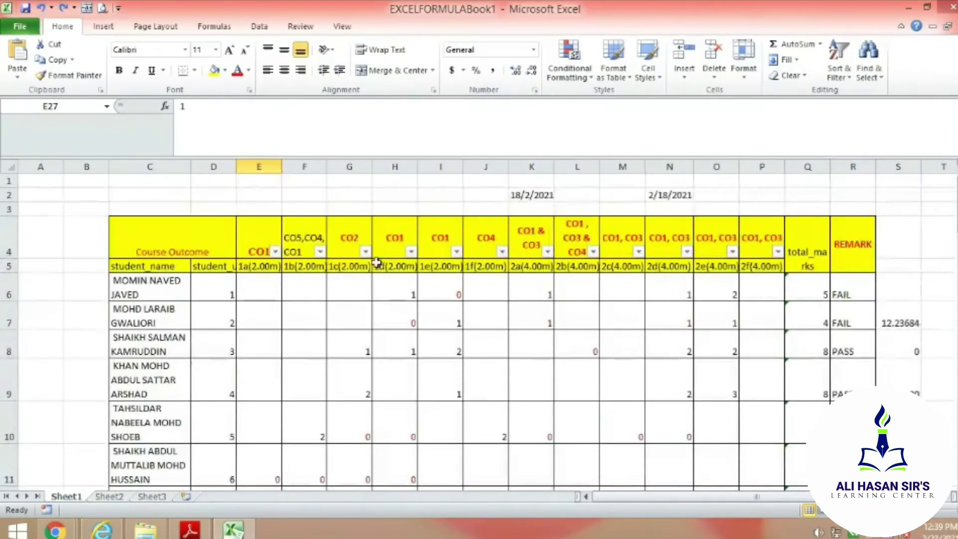
Filter the CO1 marks in column I to show only the value 2.
left_click(456, 252)
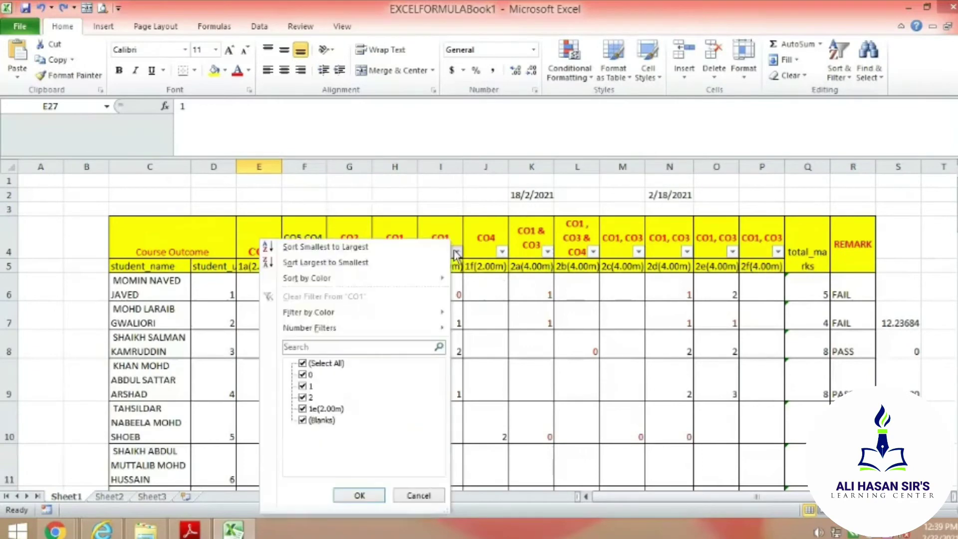
left_click(302, 386)
left_click(303, 375)
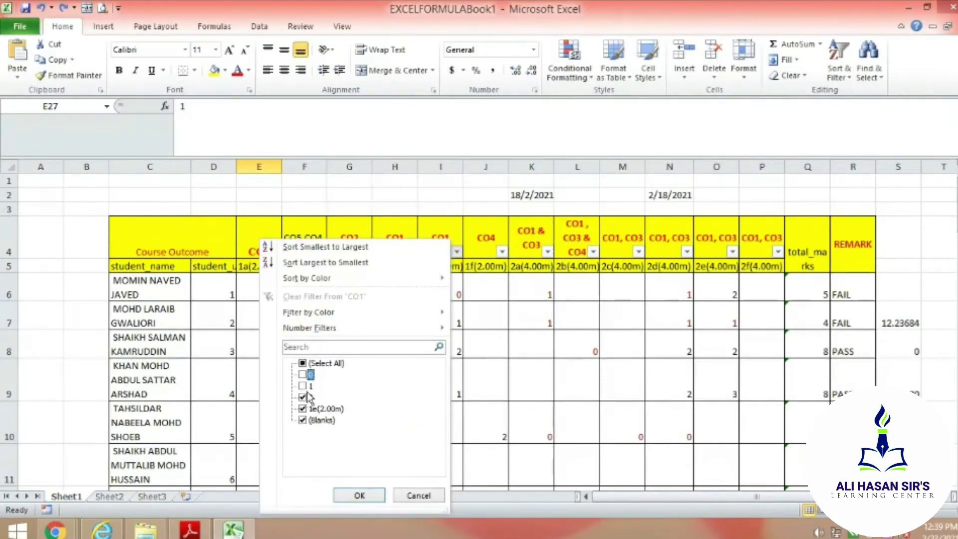
left_click(302, 408)
left_click(320, 420)
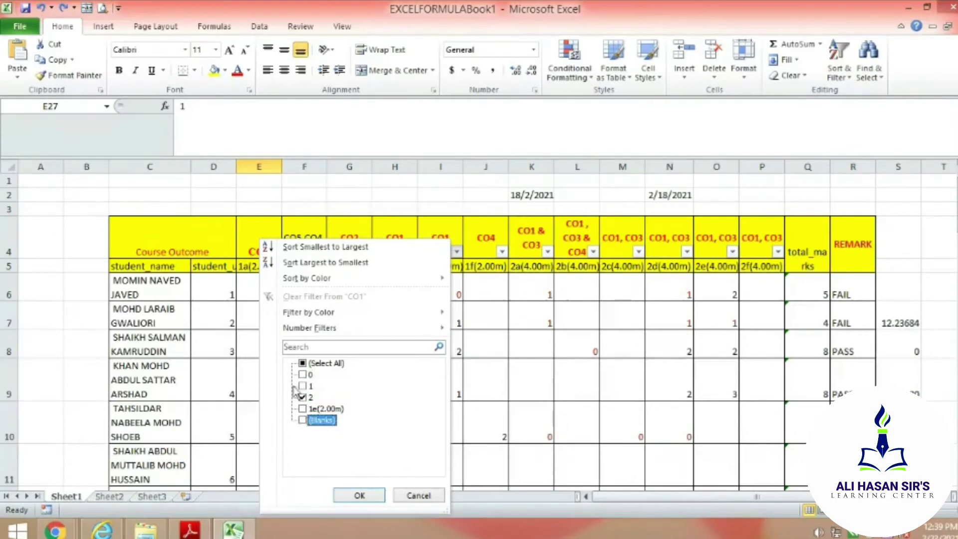
left_click(361, 495)
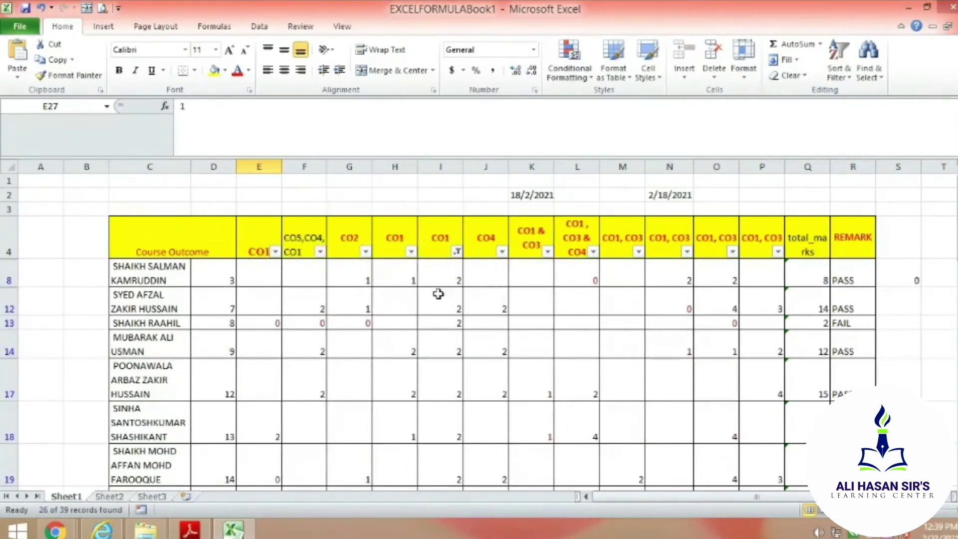
Examine the filtered student rows and select column I to check its marks.
scroll(449, 404, "down", 7)
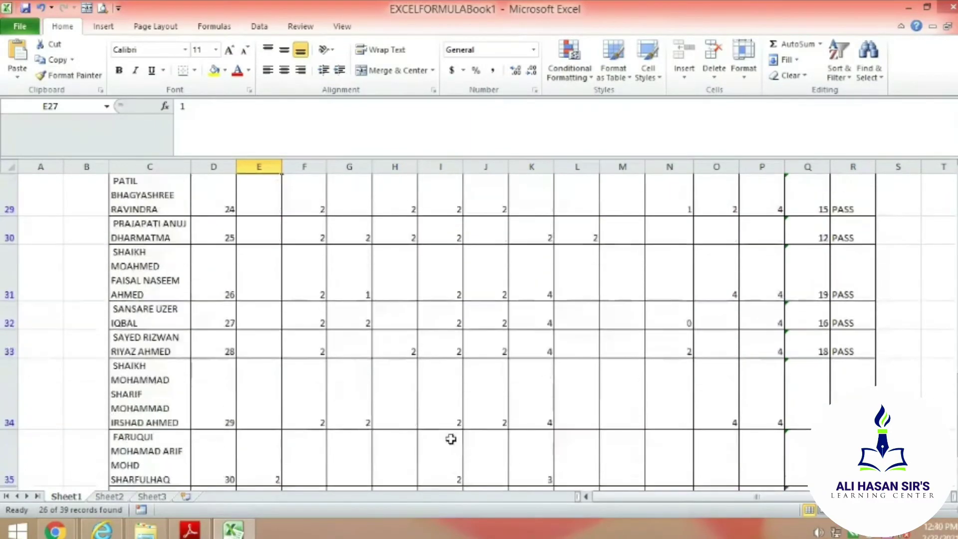
scroll(451, 439, "down", 3)
scroll(451, 439, "up", 12)
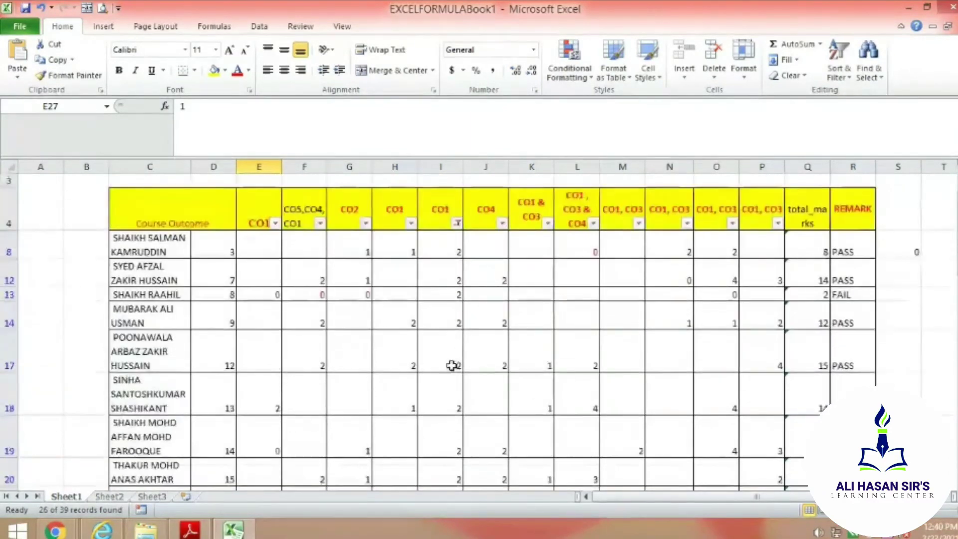
scroll(444, 310, "up", 1)
scroll(431, 399, "down", 2)
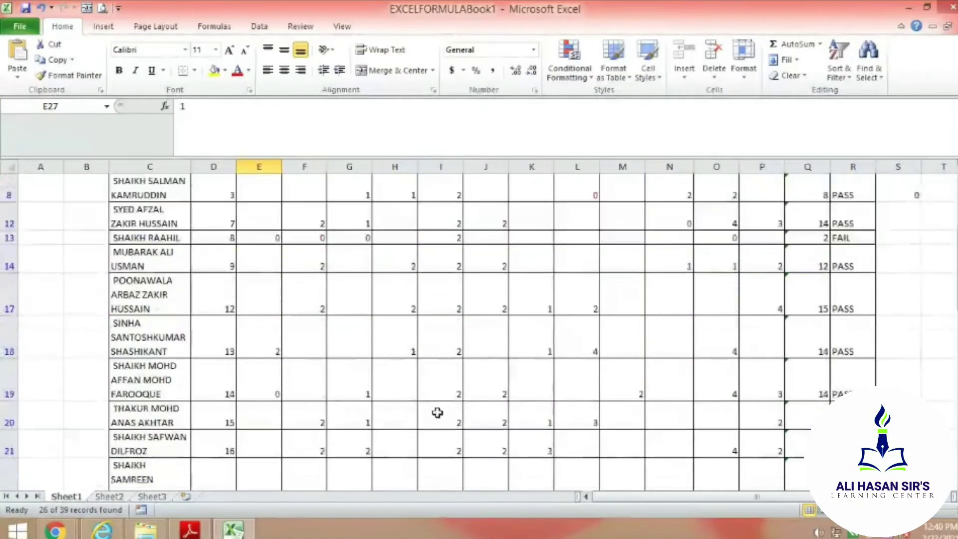
scroll(437, 413, "down", 6)
scroll(444, 439, "up", 4)
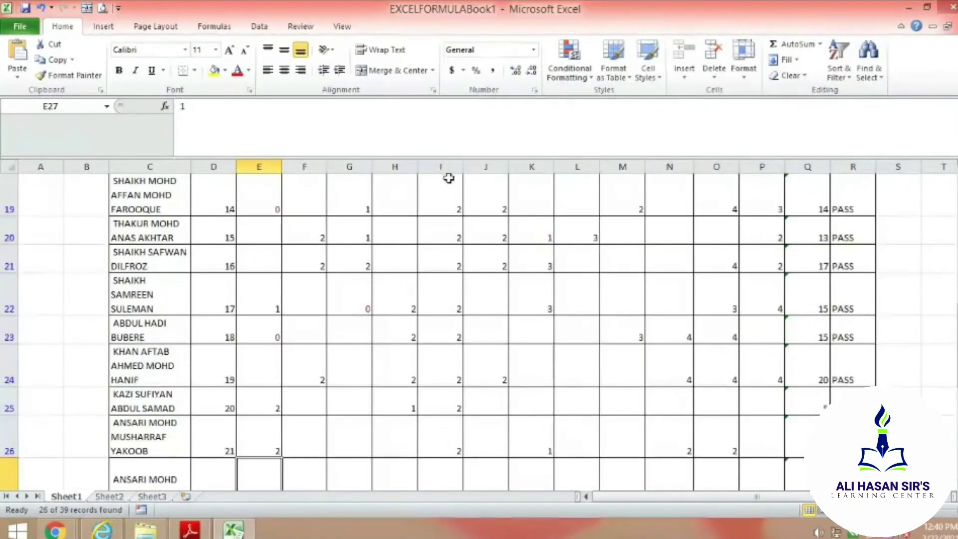
left_click(445, 166)
scroll(452, 424, "up", 3)
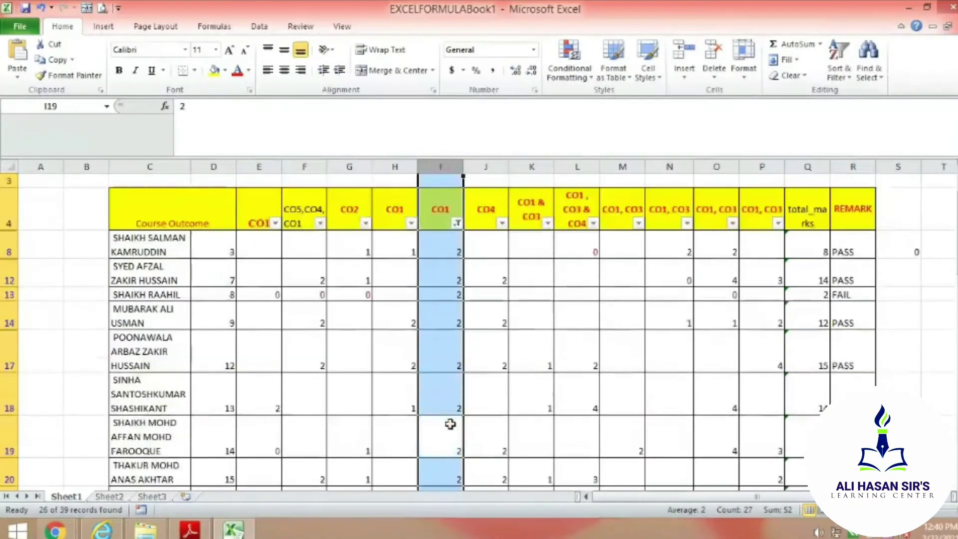
Check the filtered marks in column I, then undo its filter and remove the filtering from the header row.
scroll(451, 424, "down", 6)
scroll(445, 368, "up", 4)
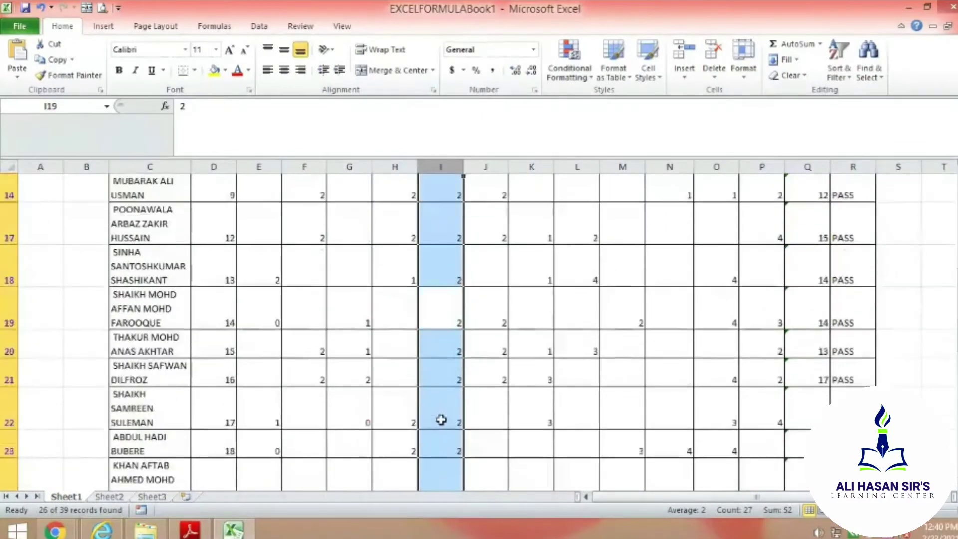
scroll(458, 283, "up", 3)
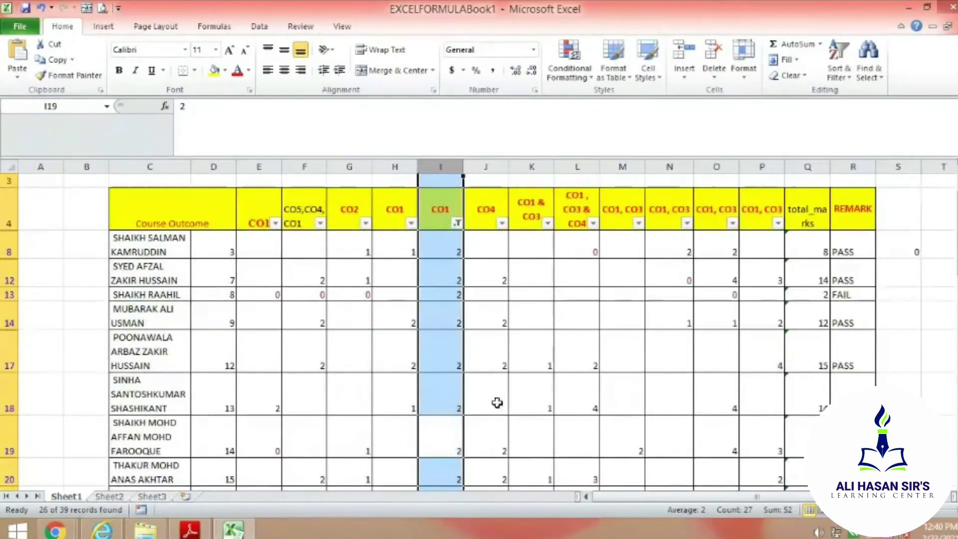
scroll(434, 261, "down", 2)
scroll(455, 380, "up", 2)
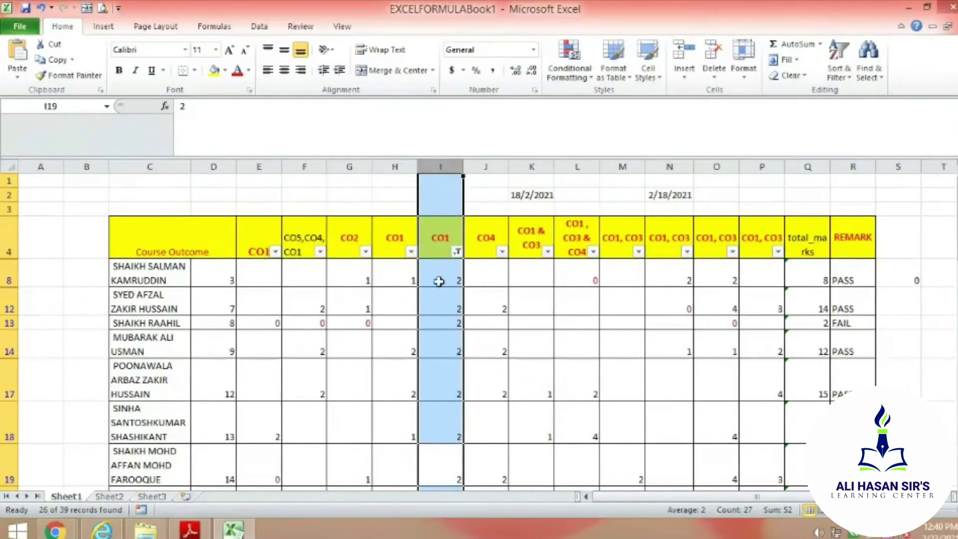
key("ctrl+z")
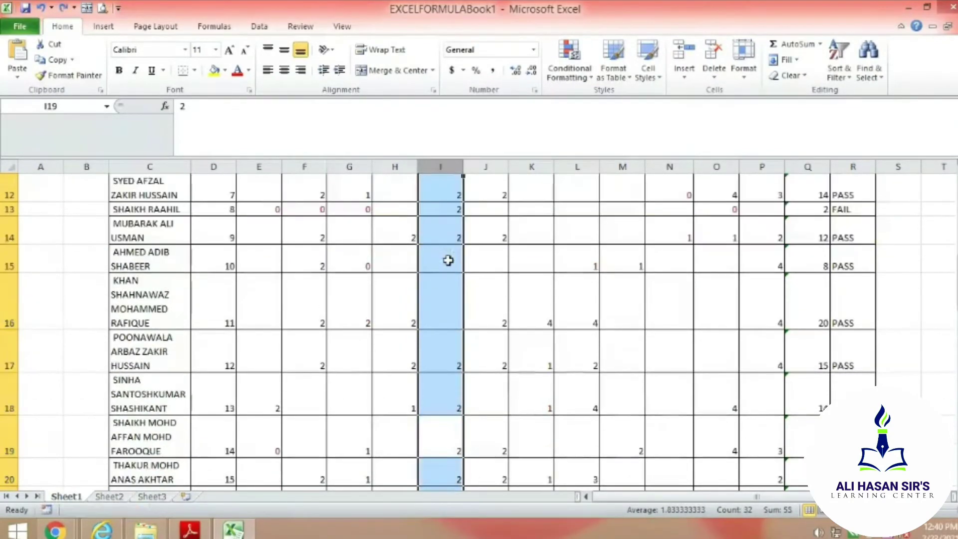
scroll(597, 346, "up", 4)
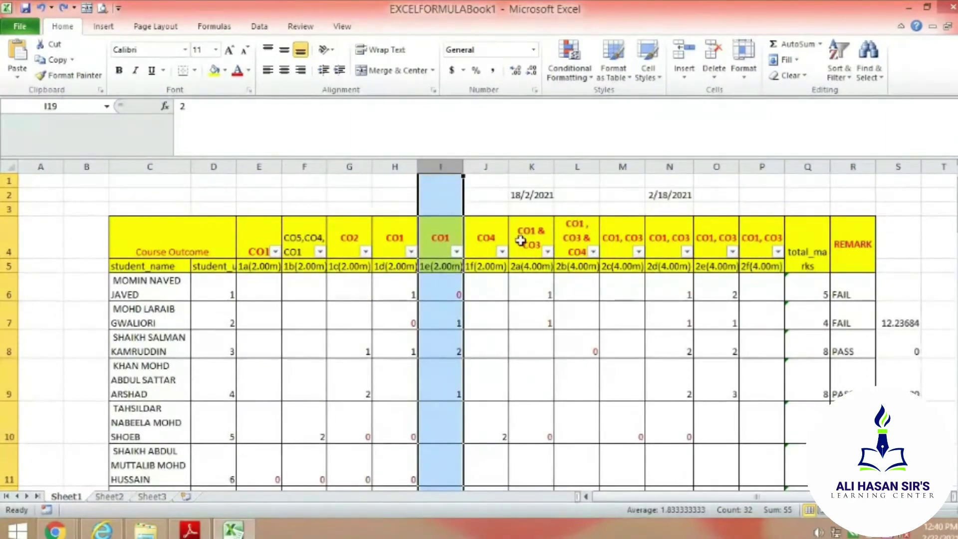
key("ctrl+z")
left_click(547, 322)
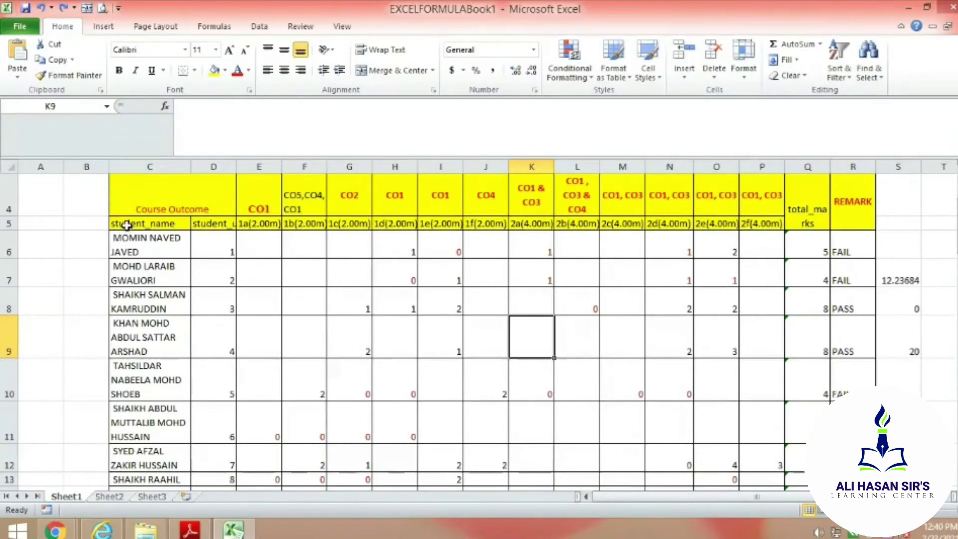
Select the student_name cells from the C5 header to the last student in row 43 and open the sorting options.
left_click_drag(128, 226, 166, 437)
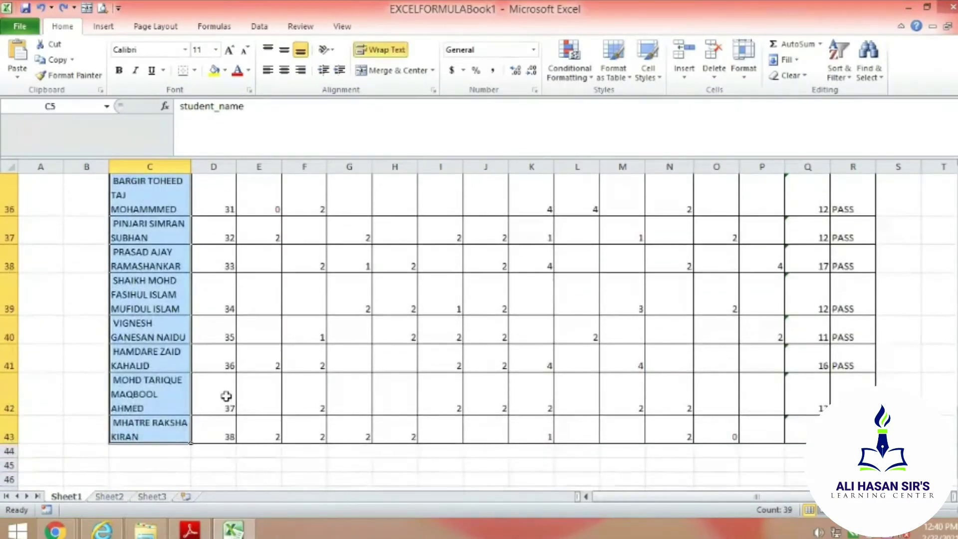
scroll(225, 396, "up", 12)
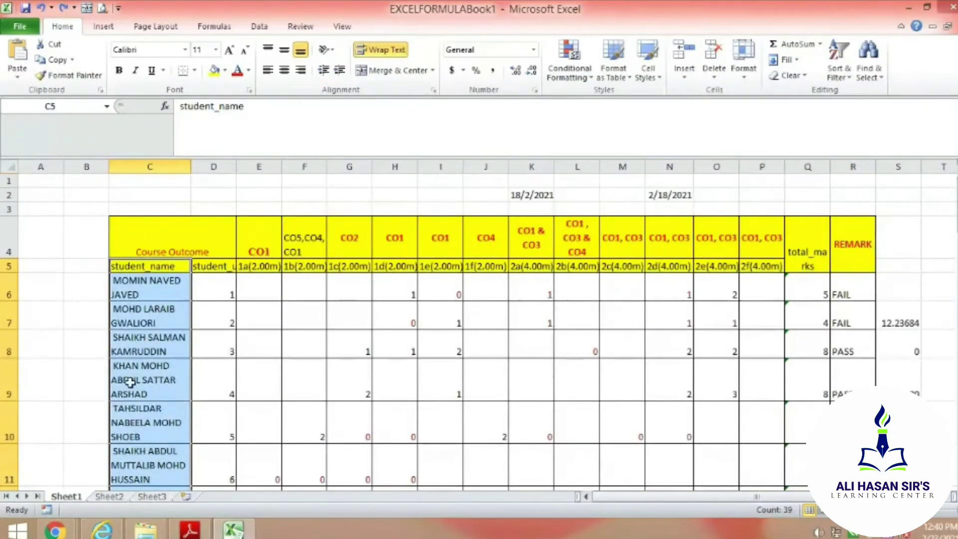
scroll(131, 383, "down", 2)
left_click(833, 78)
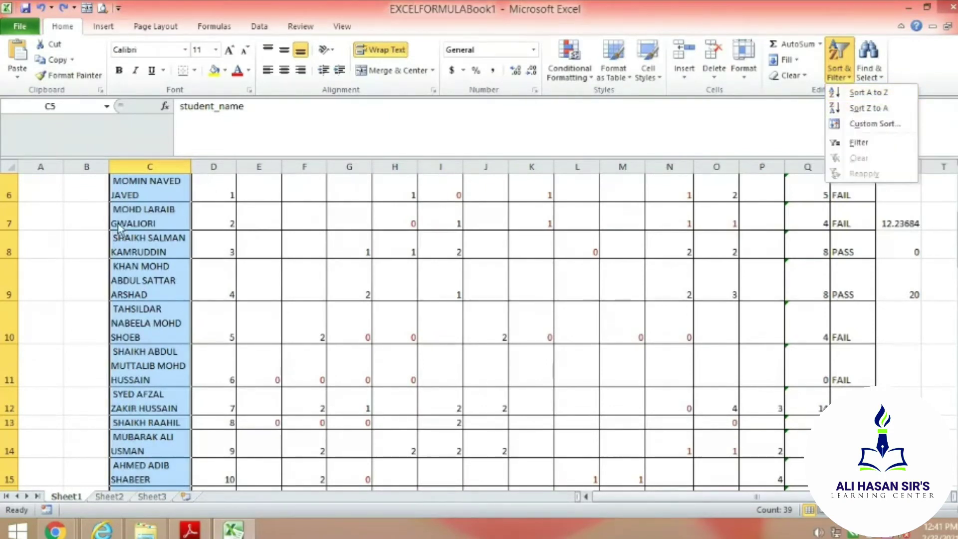
Switch to the Google Meet window to check the meeting, and return to the Excel workbook.
left_click(55, 530)
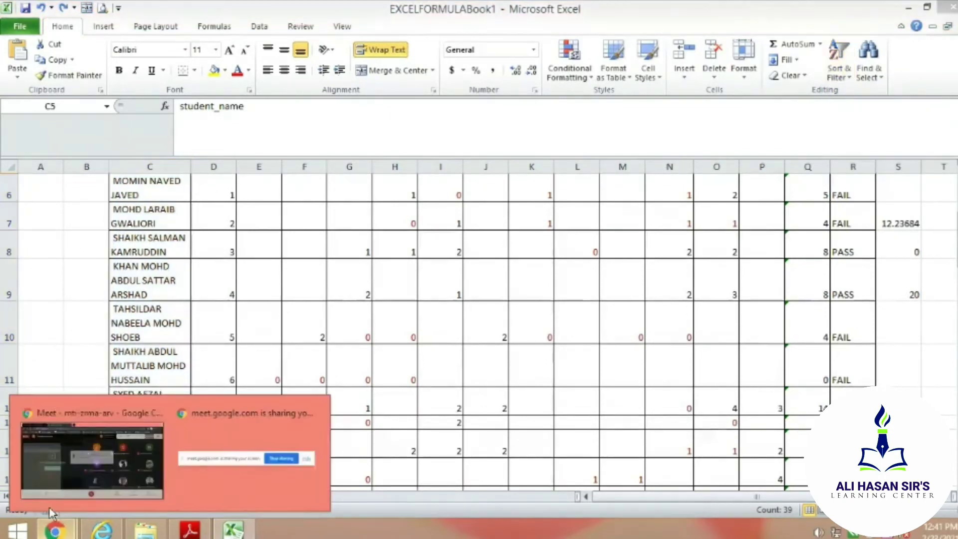
left_click(69, 454)
left_click(631, 180)
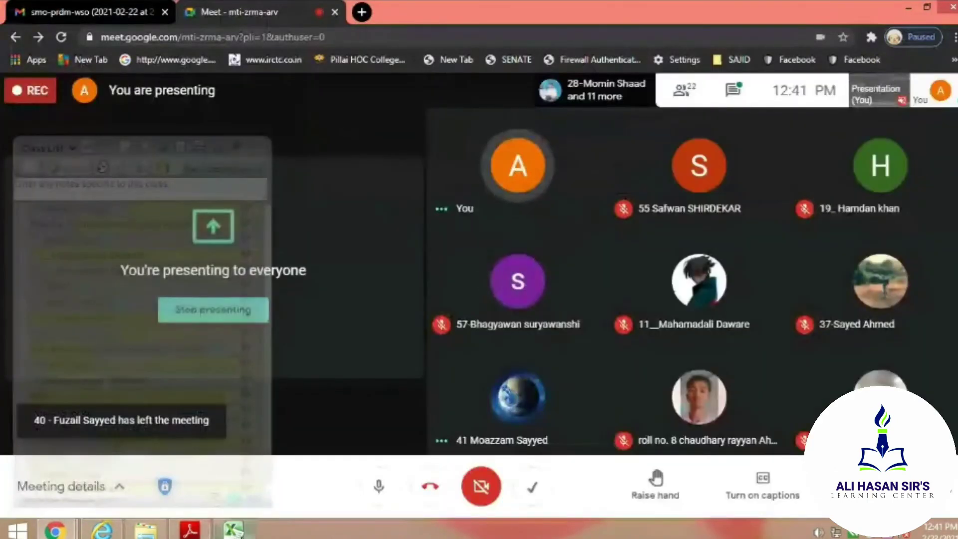
left_click(233, 530)
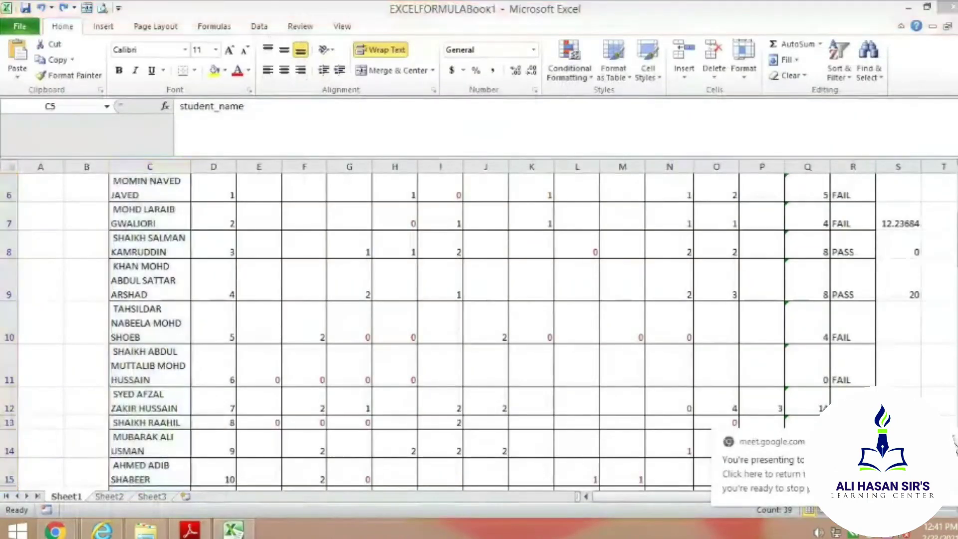
Sort the selected student names A to Z, continuing with the current selection only.
scroll(449, 349, "up", 2)
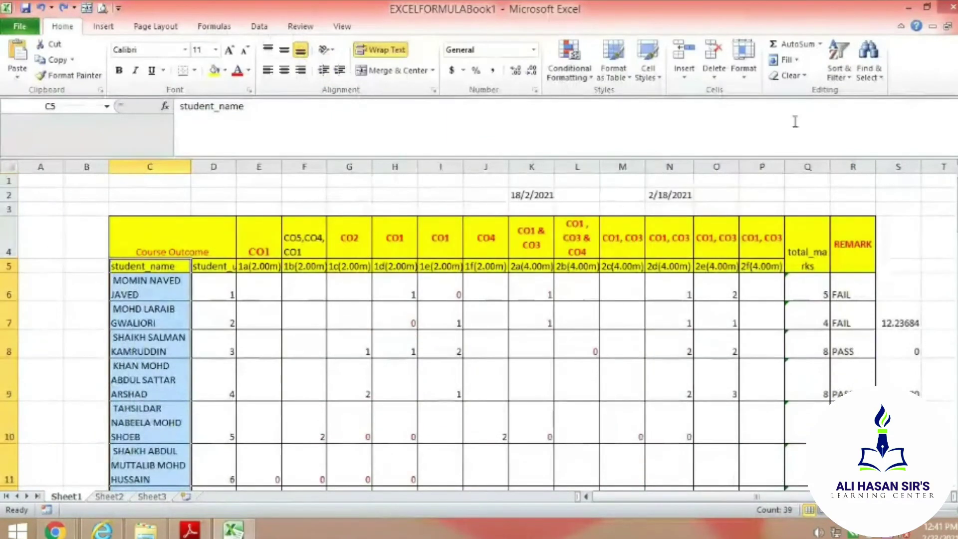
left_click(839, 75)
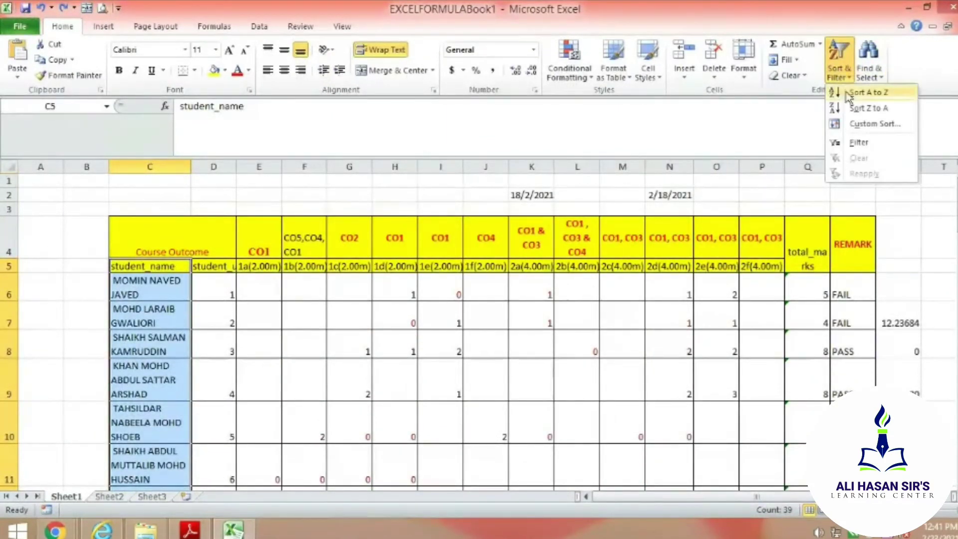
left_click(863, 95)
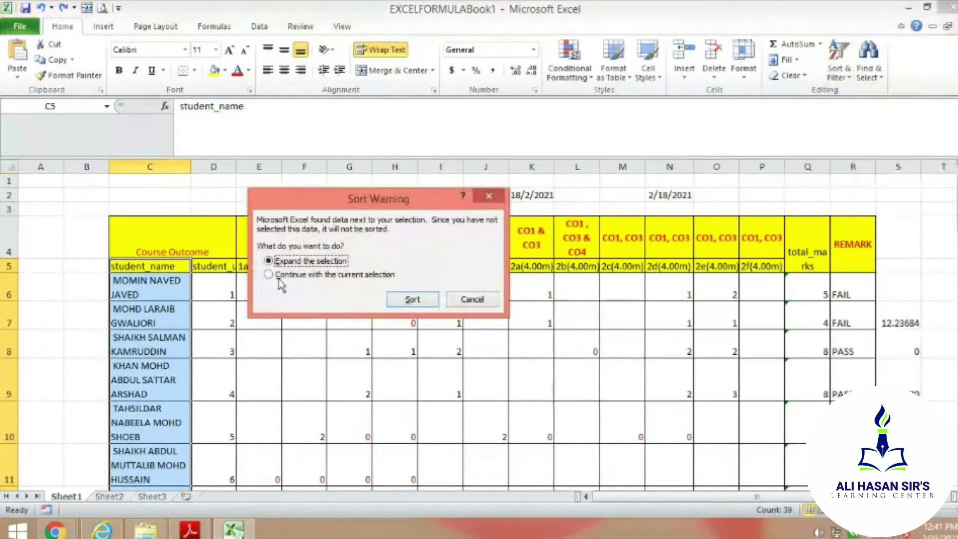
left_click(268, 275)
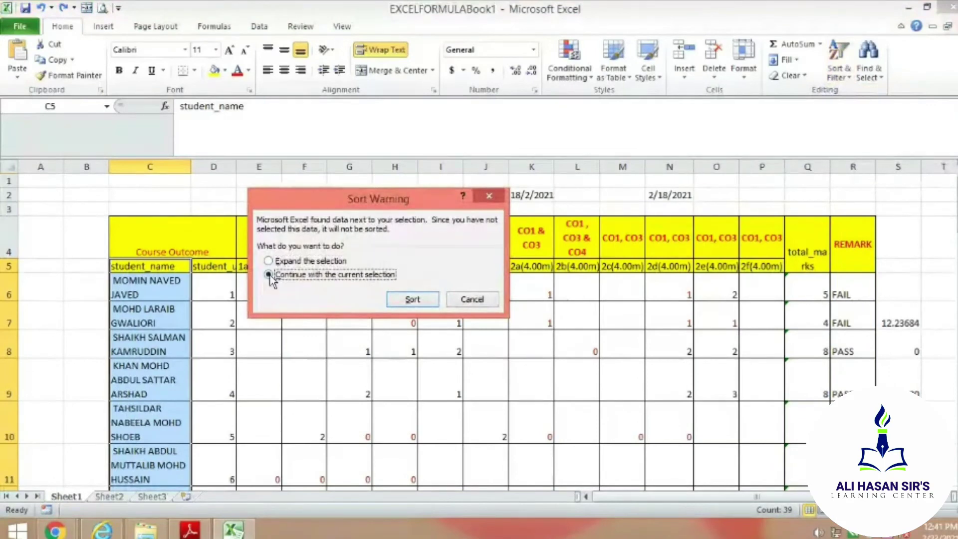
left_click(410, 300)
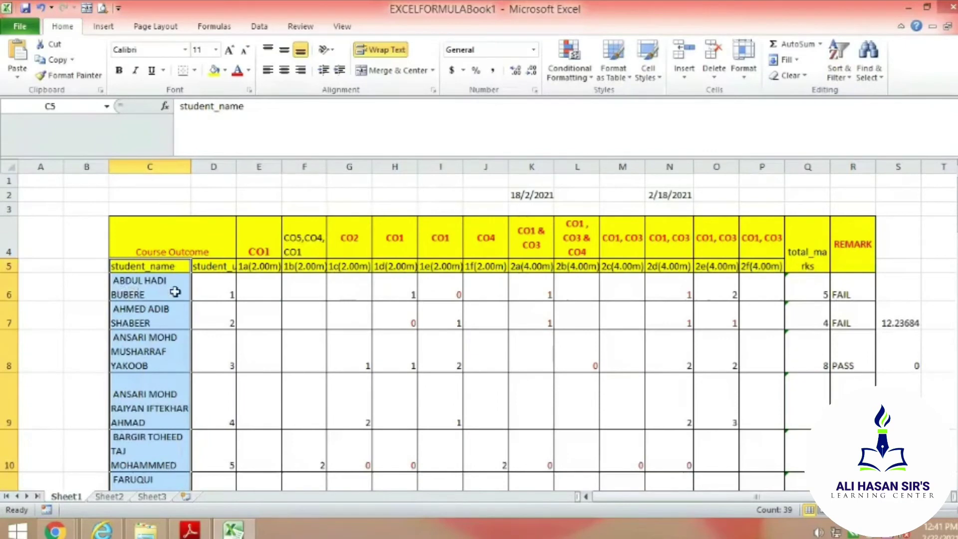
Examine the alphabetical order of the student names from the first row to the last.
scroll(130, 350, "down", 4)
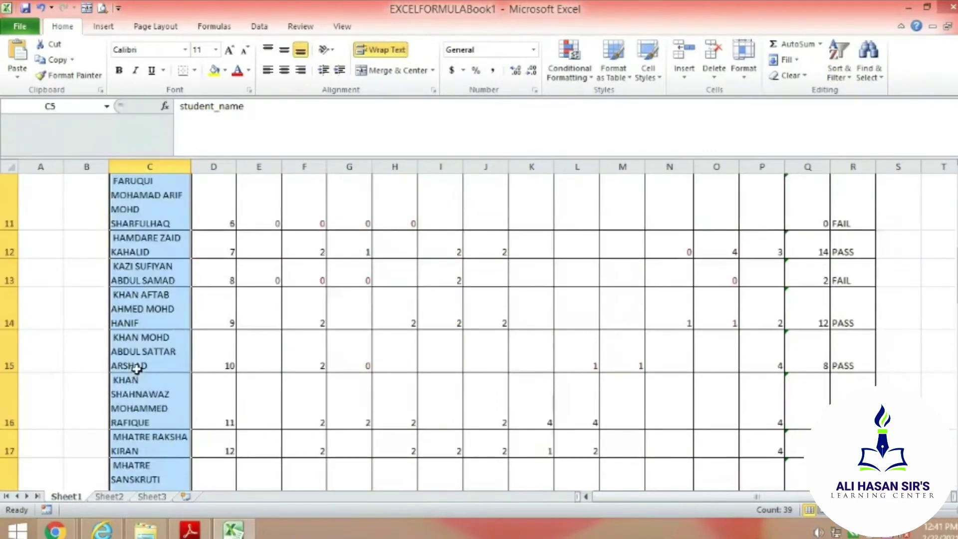
scroll(142, 352, "up", 4)
left_click(135, 291)
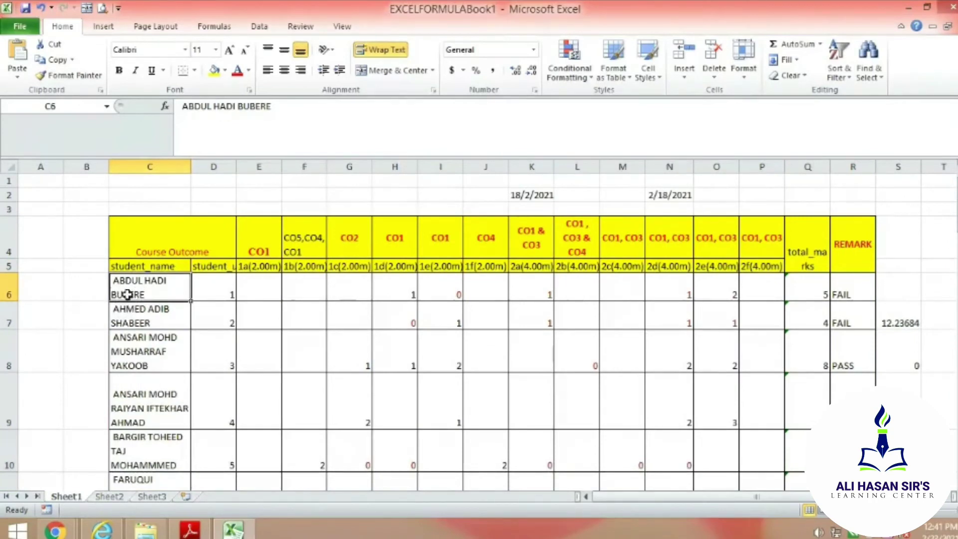
scroll(152, 350, "down", 3)
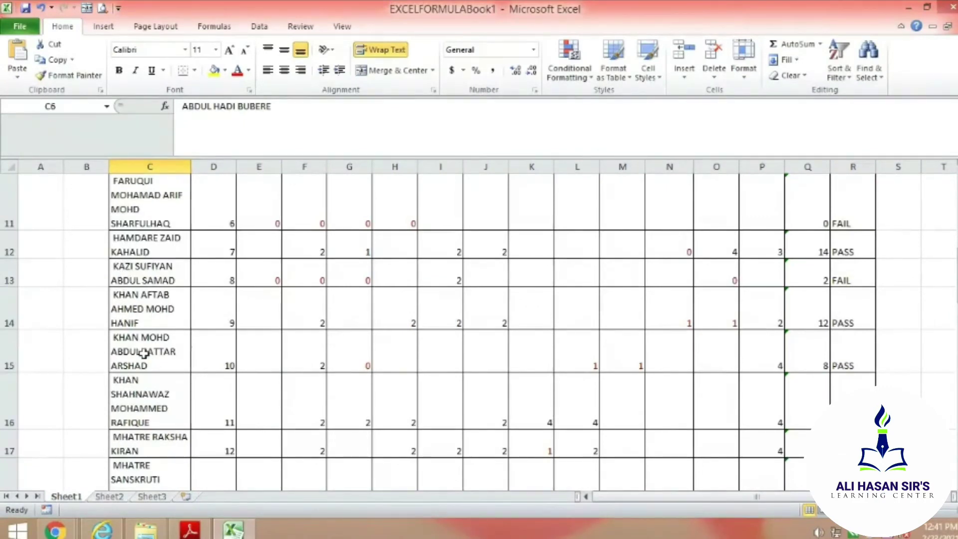
scroll(132, 349, "down", 4)
scroll(134, 343, "down", 8)
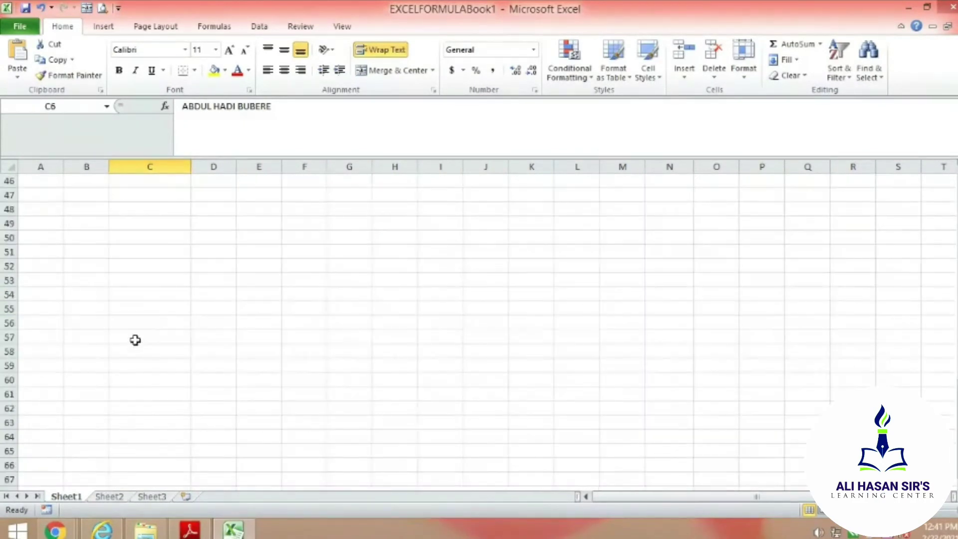
scroll(135, 340, "up", 4)
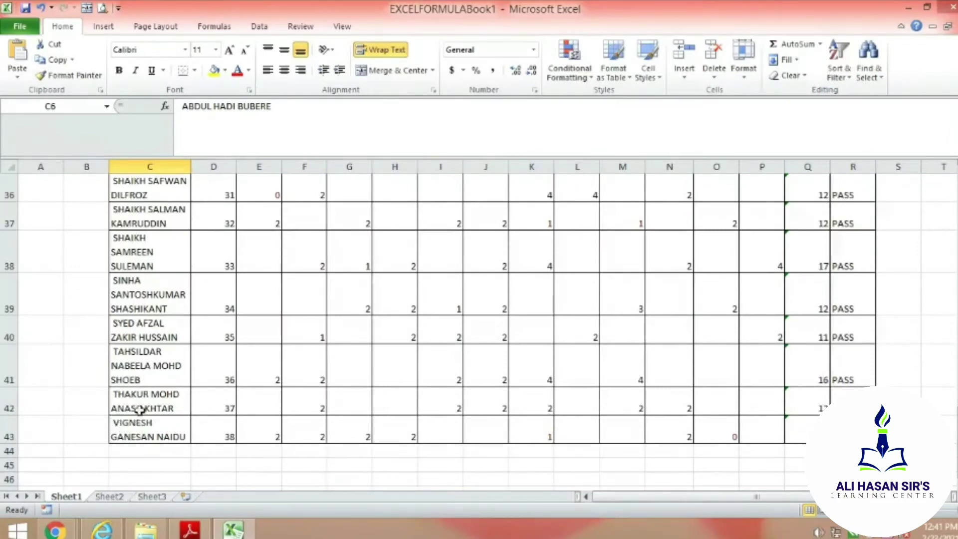
scroll(140, 399, "up", 8)
scroll(156, 295, "up", 4)
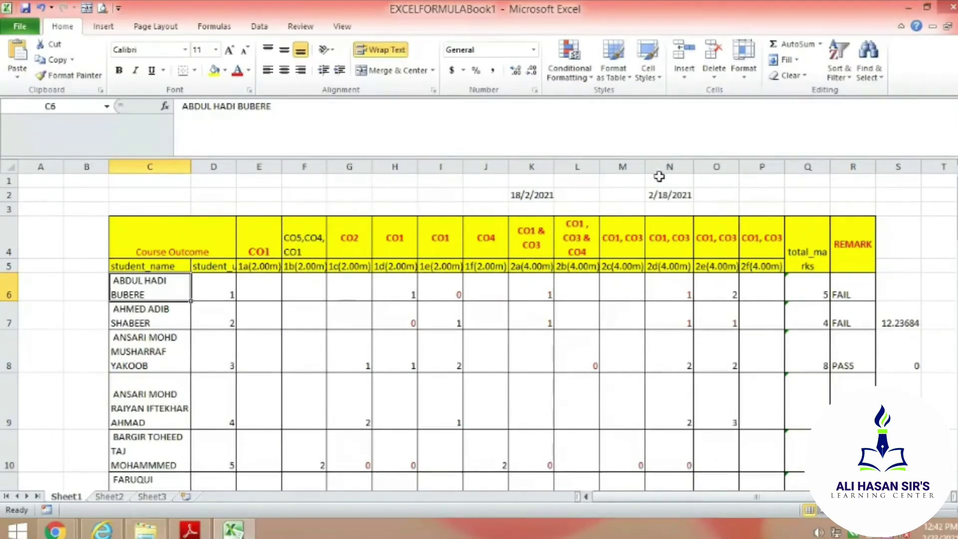
View the custom sort settings for column C and the available custom lists without applying a sort.
left_click(843, 65)
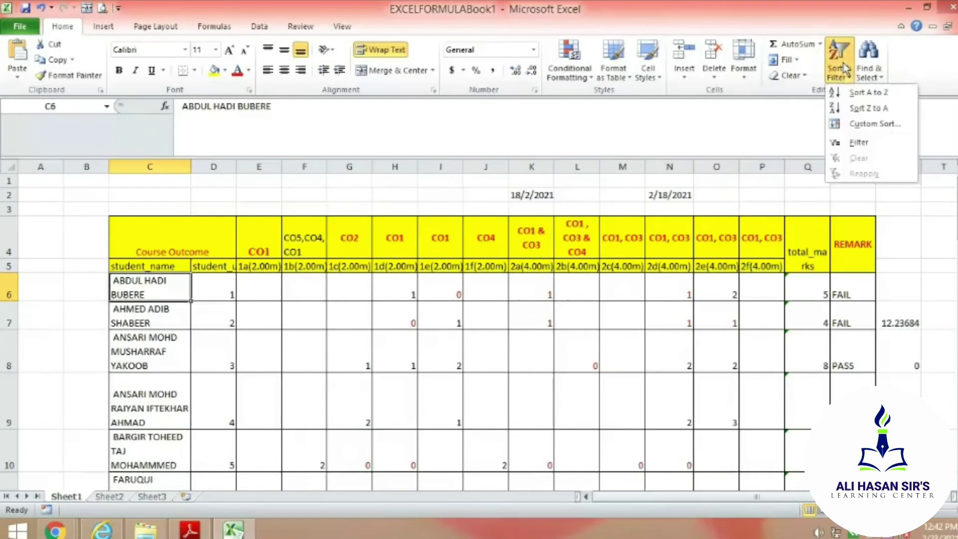
left_click(866, 128)
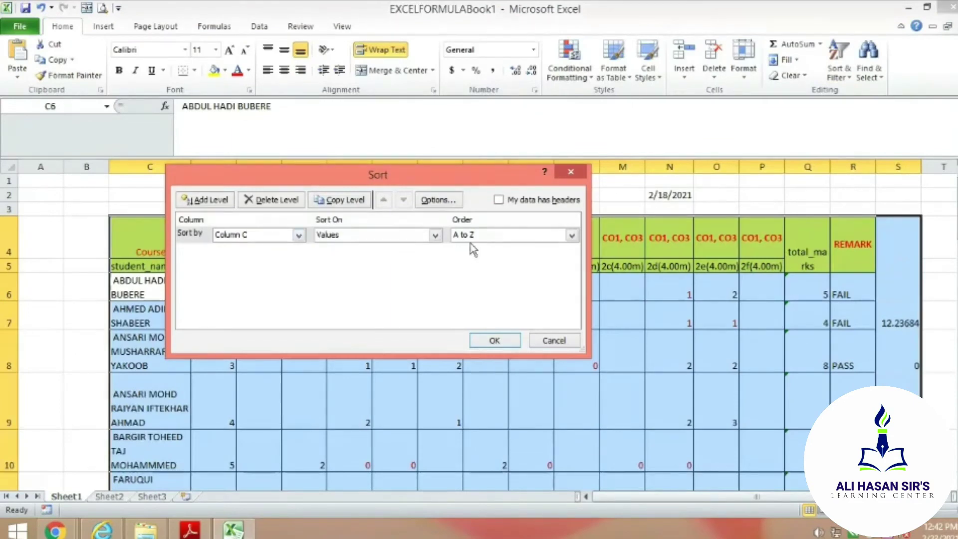
left_click(497, 242)
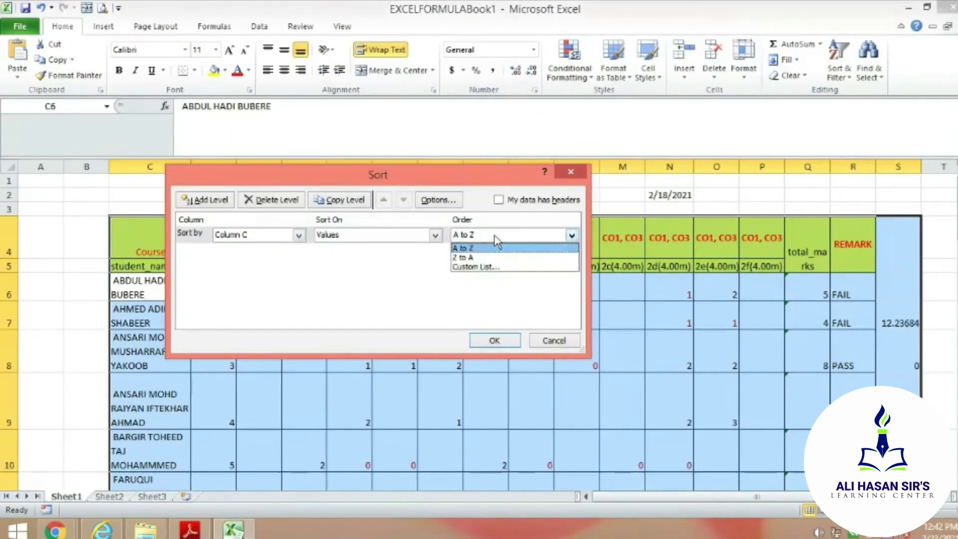
left_click(481, 271)
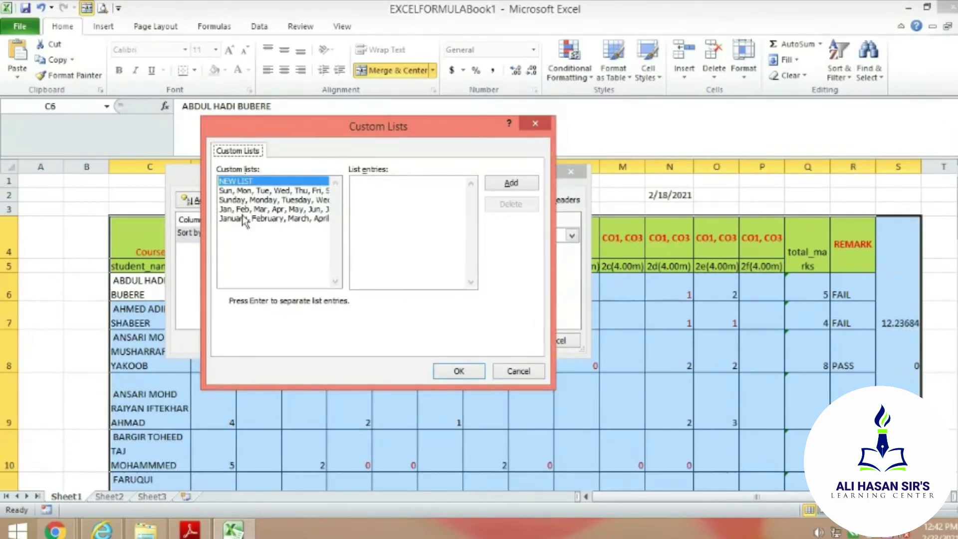
left_click(518, 374)
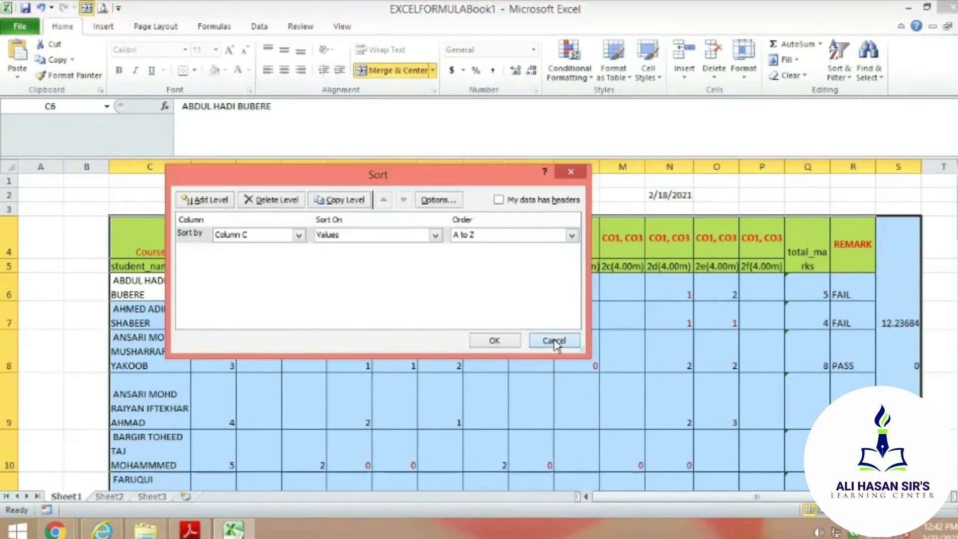
left_click(554, 342)
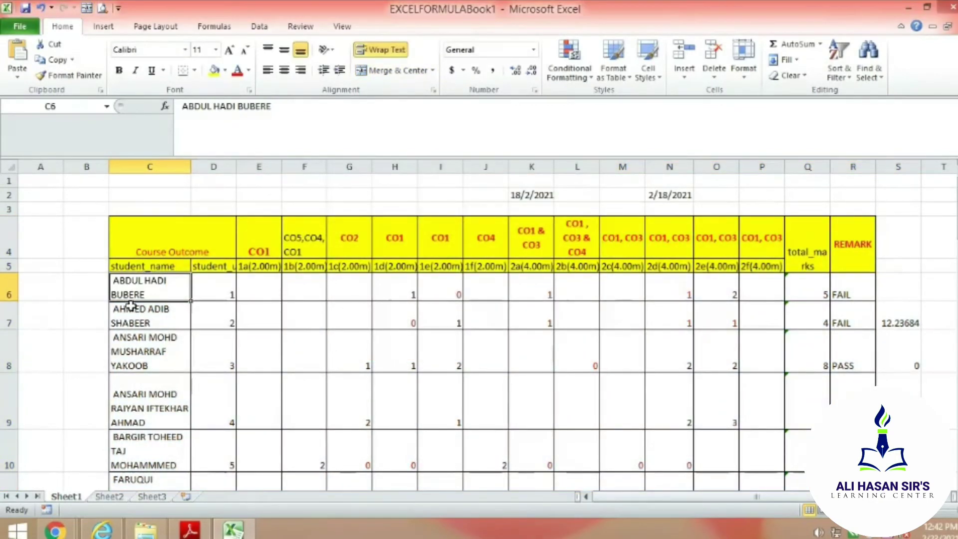
Undo the A to Z sort of the student names and check their order down to row 43.
key("ctrl+z")
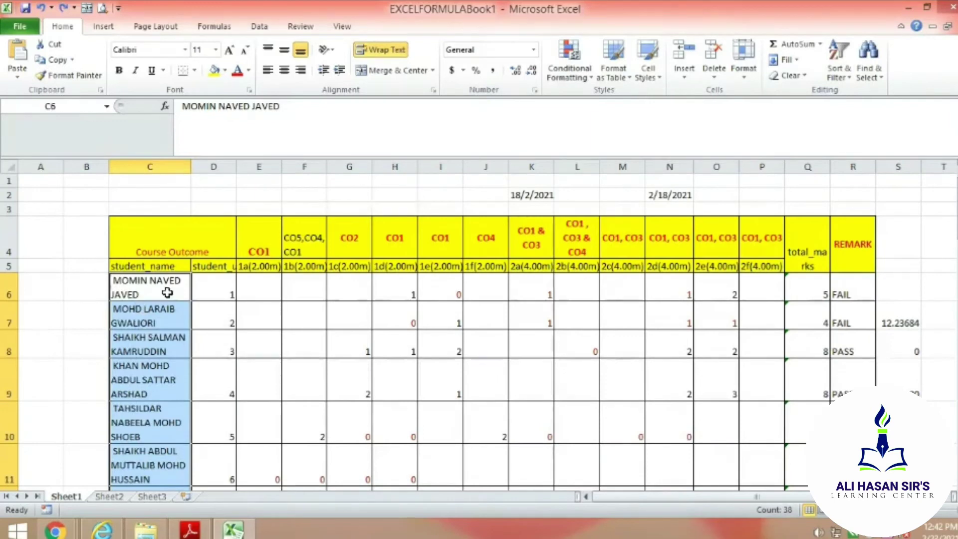
scroll(182, 343, "down", 12)
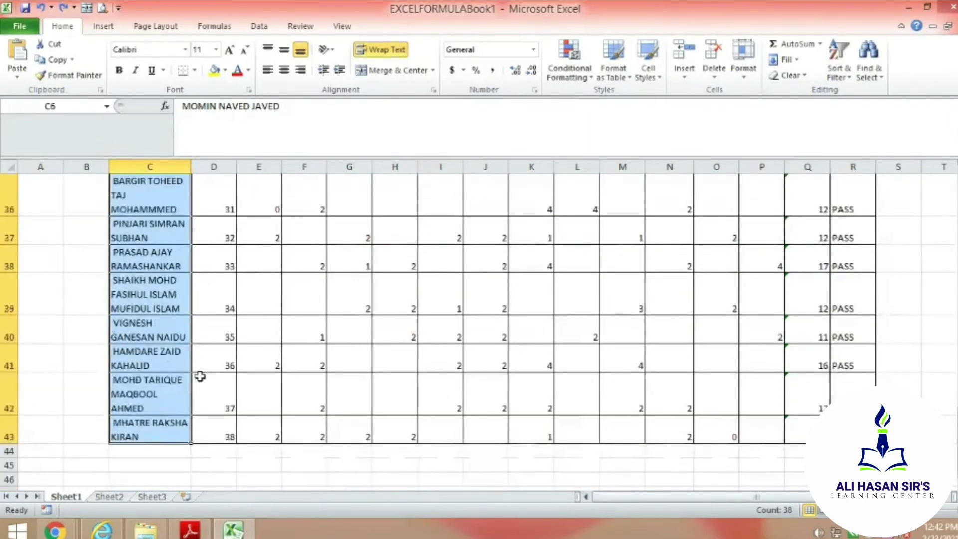
left_click(256, 434)
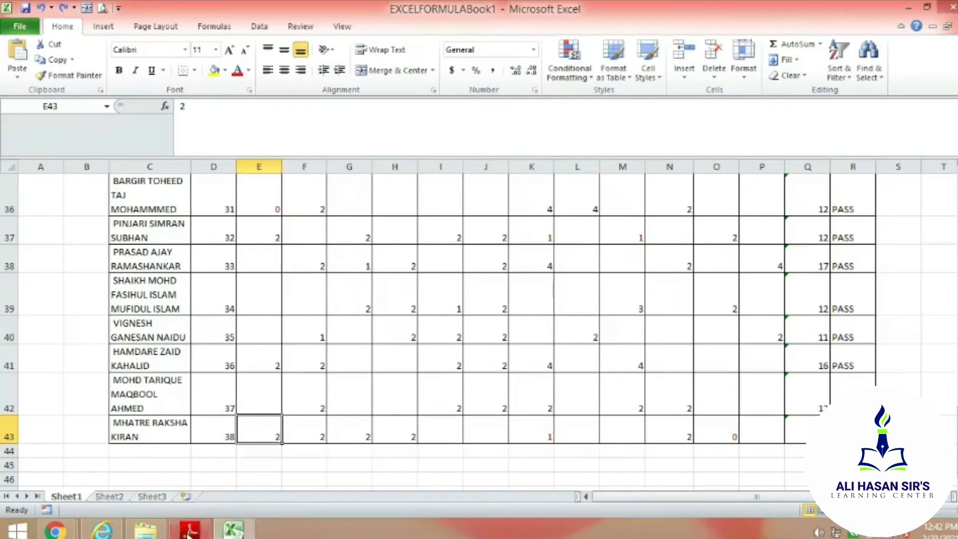
Review the Advanced Operations topics in the syllabus PDF in Adobe Reader, and return to the Excel workbook.
mouse_move(237, 532)
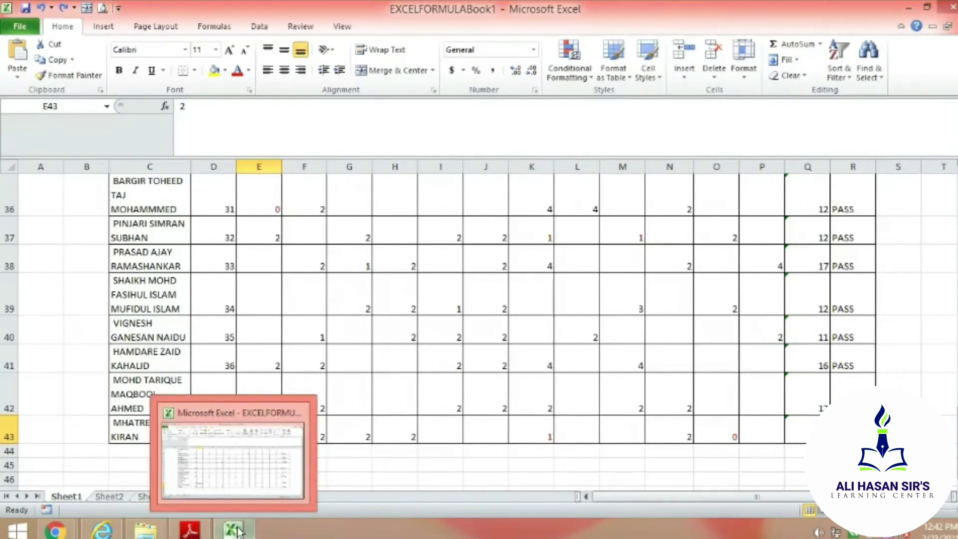
left_click(190, 530)
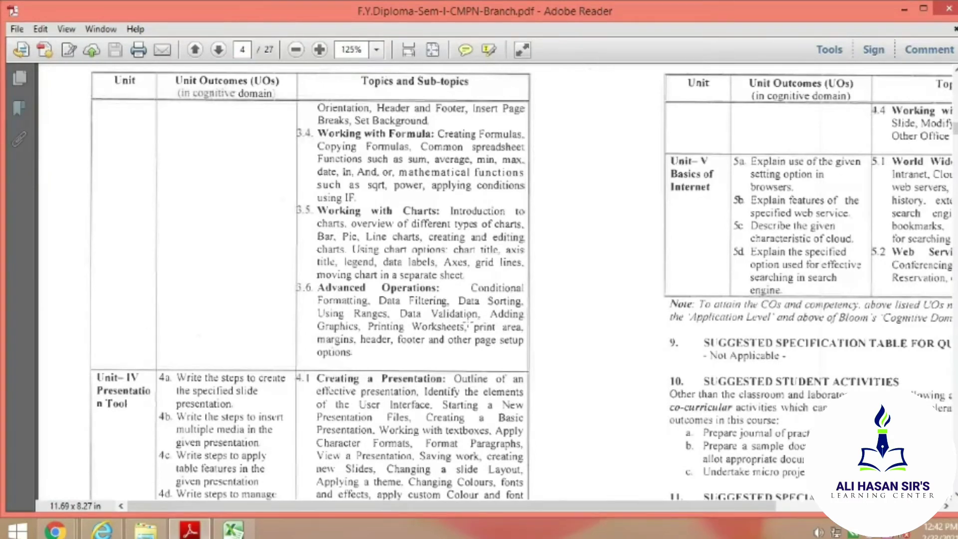
left_click(233, 530)
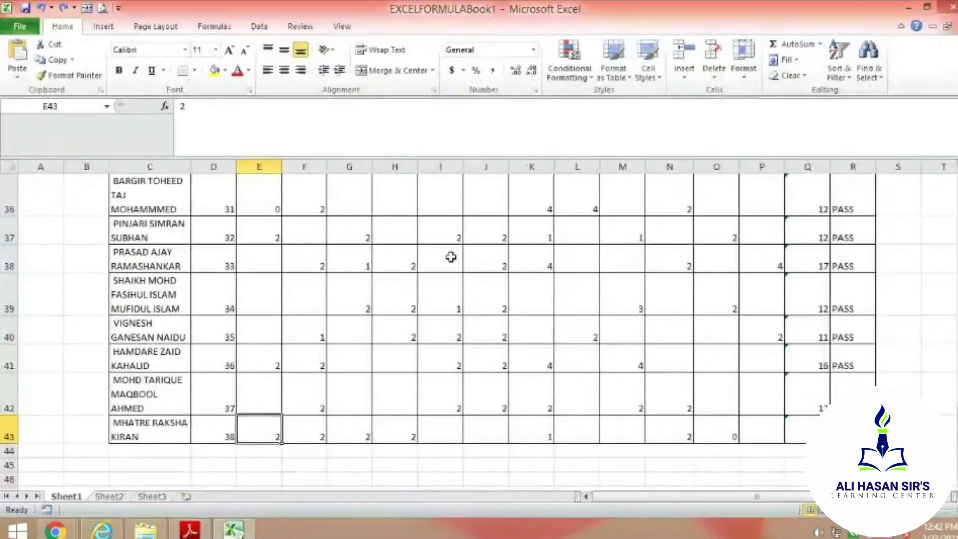
Select all the student marks in range E6:P43 and bring up the data validation commands.
scroll(513, 288, "up", 7)
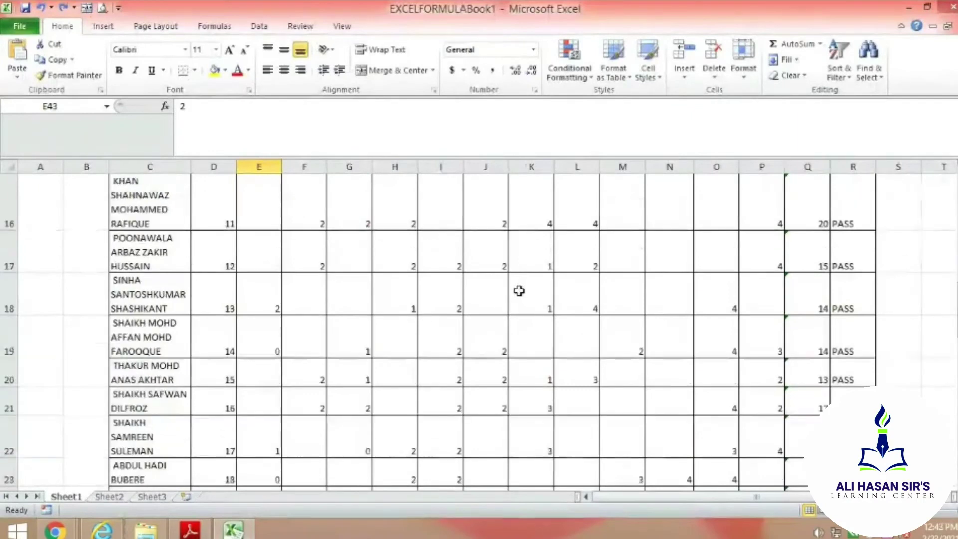
scroll(517, 297, "up", 5)
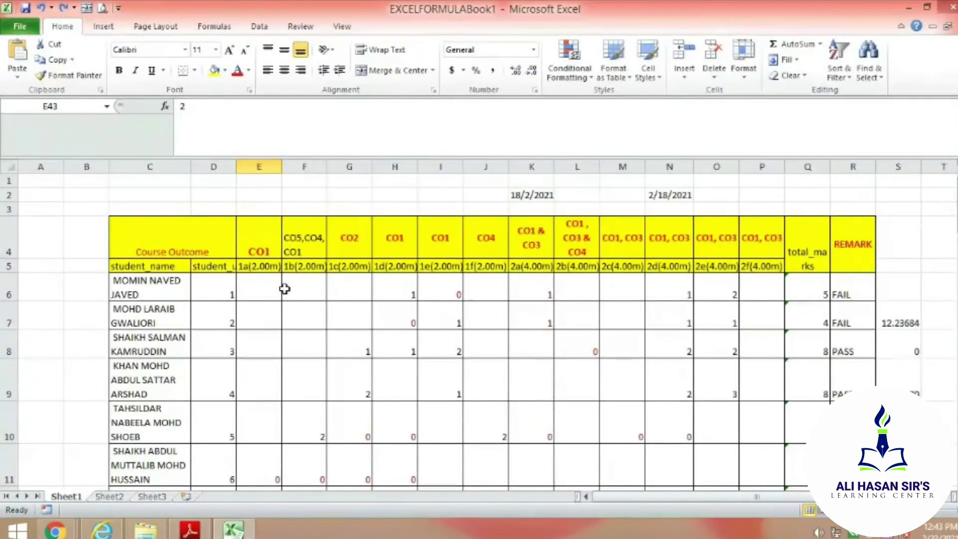
left_click_drag(255, 289, 744, 426)
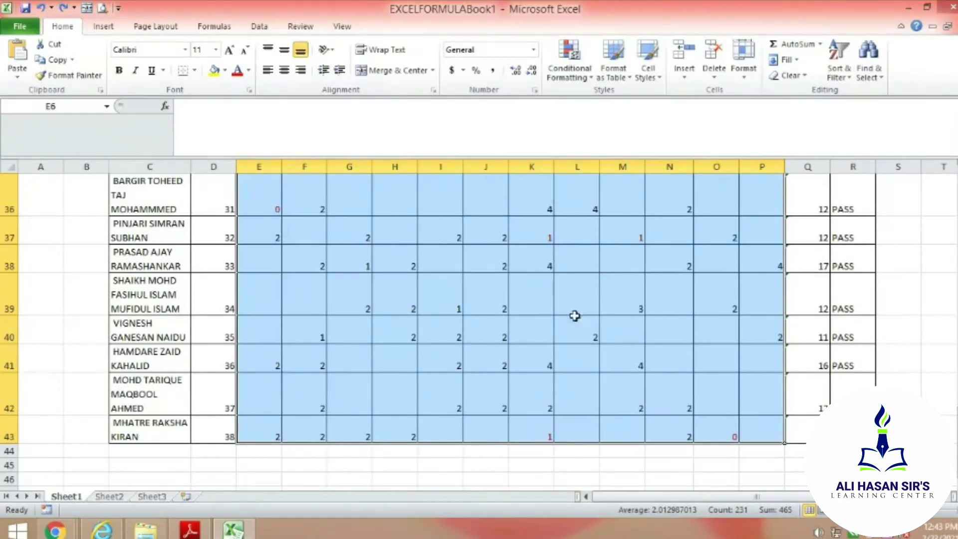
left_click(107, 26)
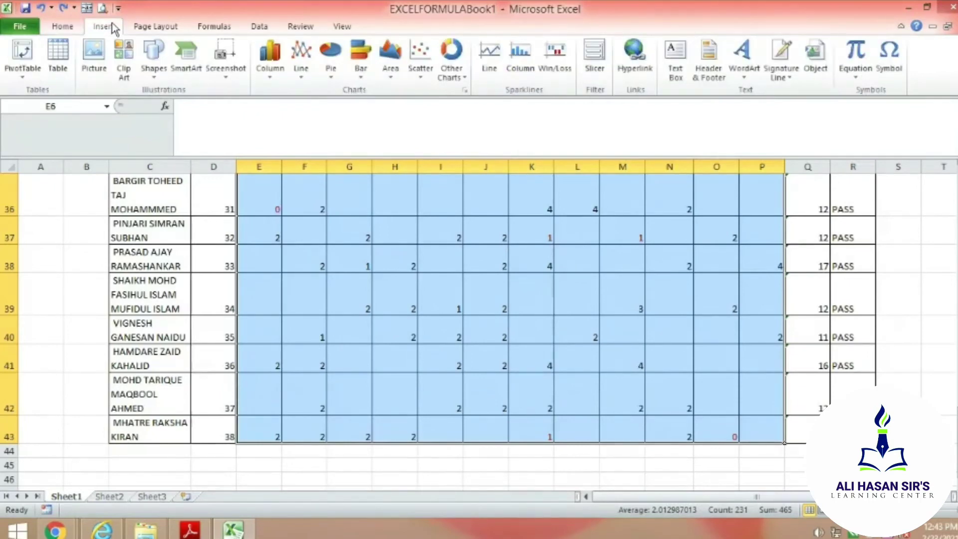
left_click(142, 29)
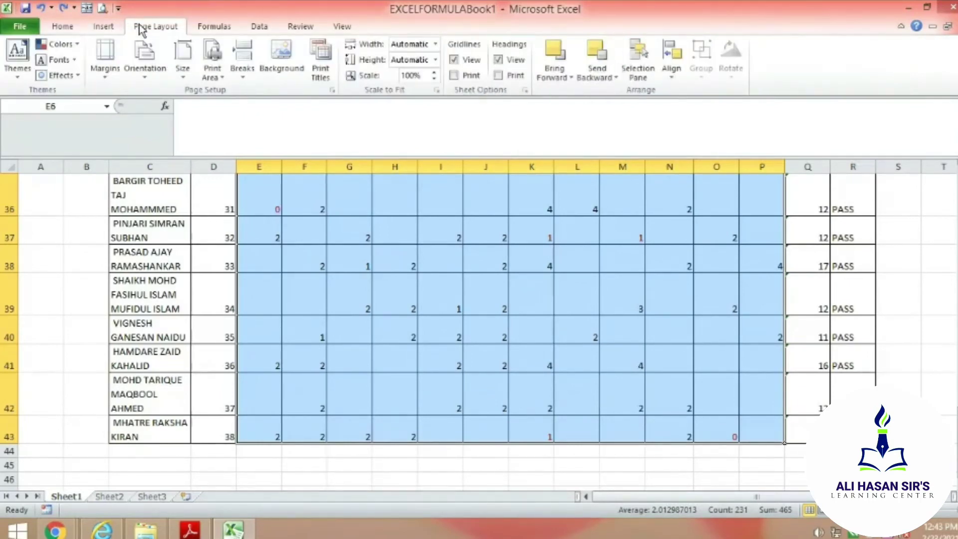
left_click(214, 28)
left_click(258, 28)
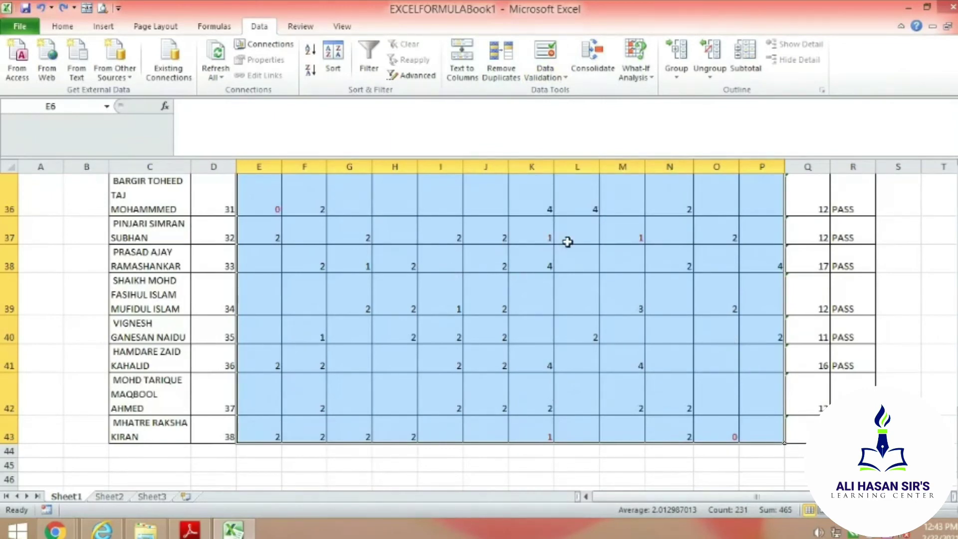
scroll(549, 275, "up", 10)
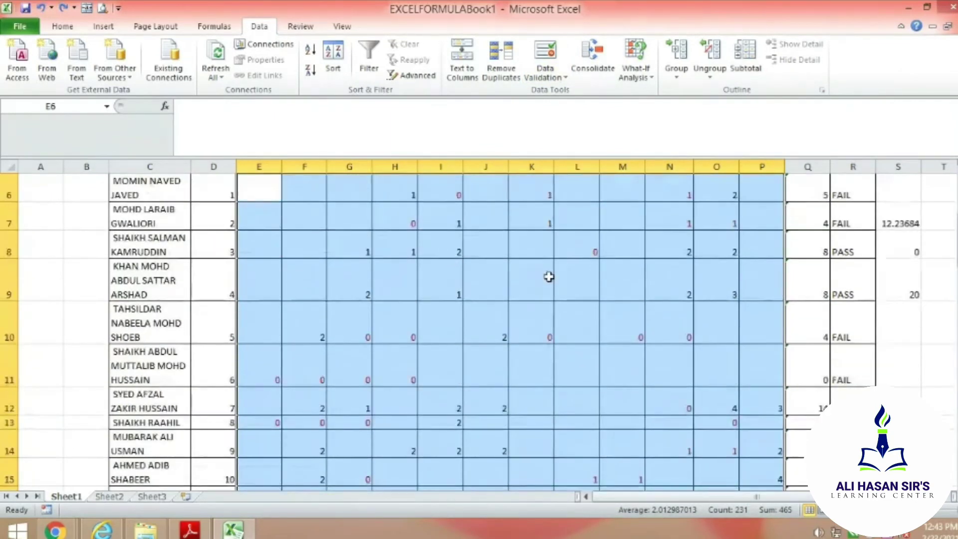
scroll(549, 277, "up", 2)
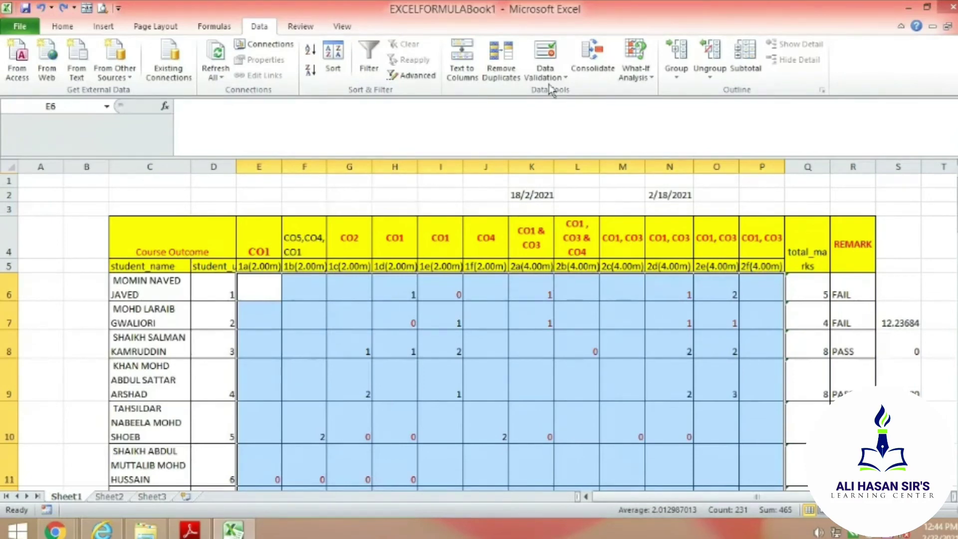
Restrict the selected marks to whole numbers between a minimum of 0 and a maximum of 4 with Data Validation.
left_click(543, 59)
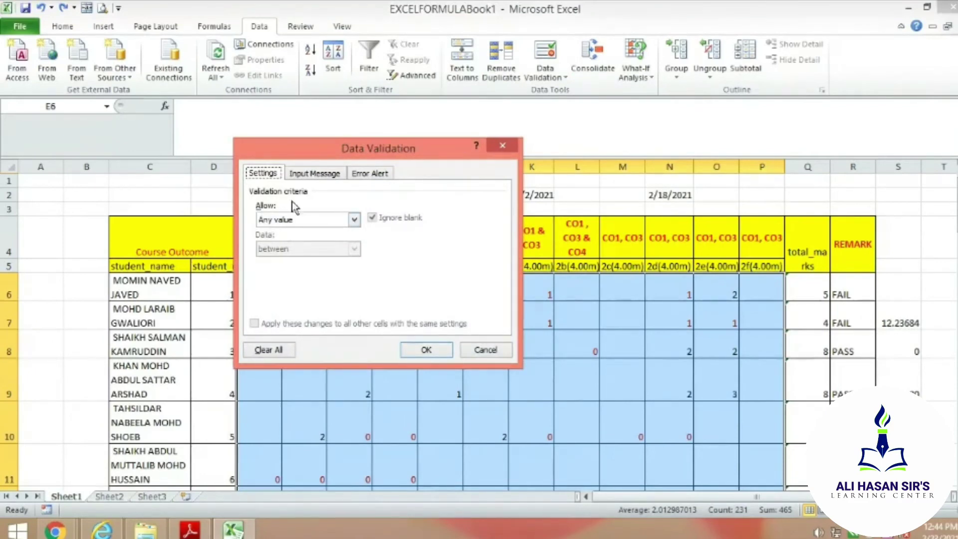
left_click(308, 220)
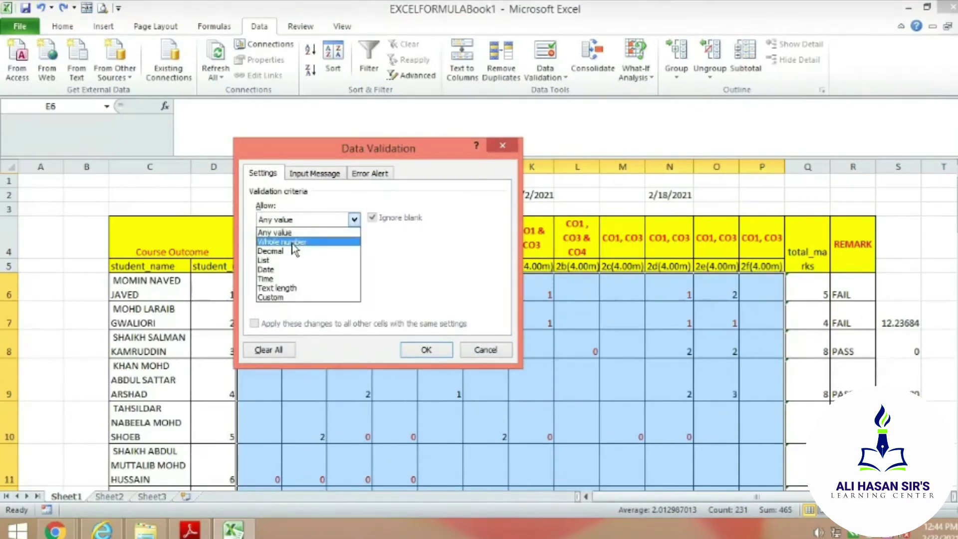
left_click(295, 242)
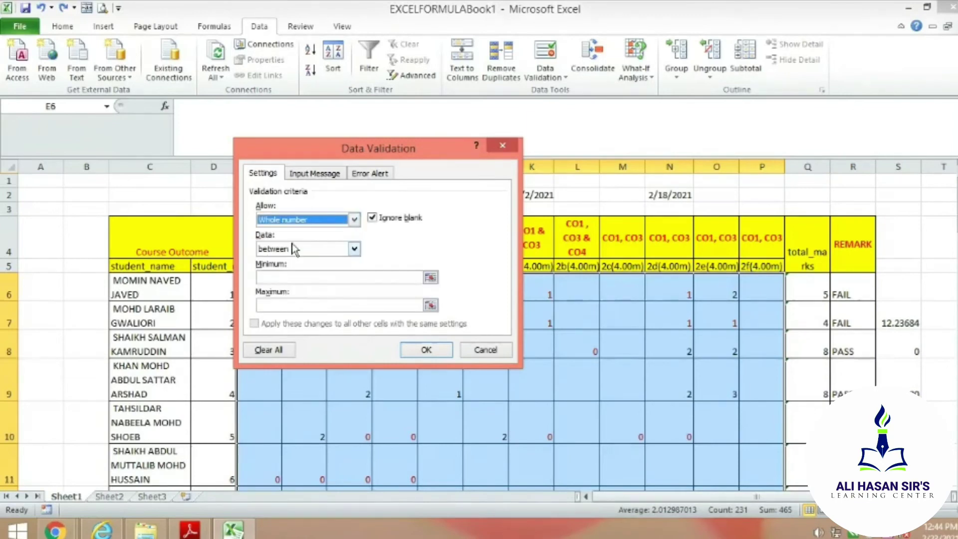
left_click(268, 277)
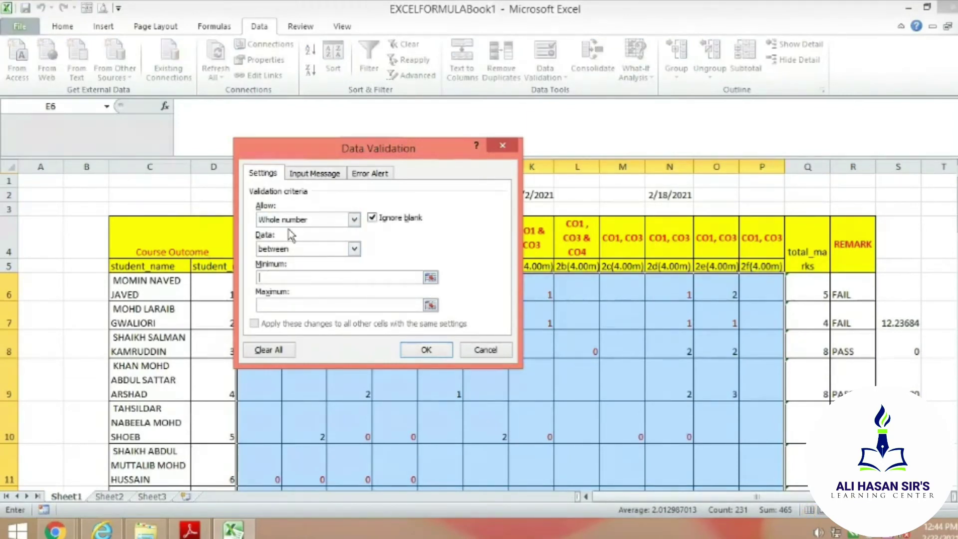
type("0")
type("4")
Add a Stop-style error alert with the message "WRONG MARKS" and apply the validation rule.
left_click(368, 174)
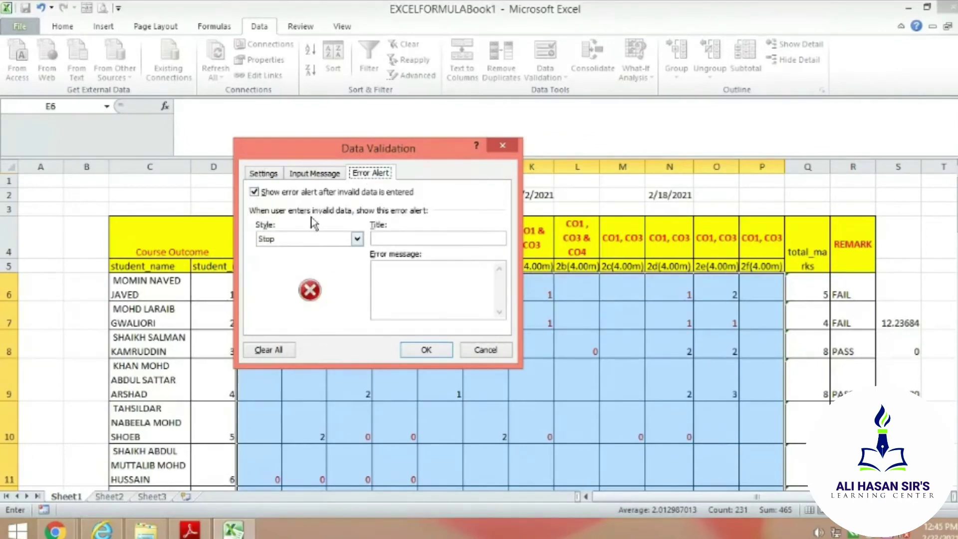
left_click(307, 175)
left_click(375, 175)
left_click(385, 270)
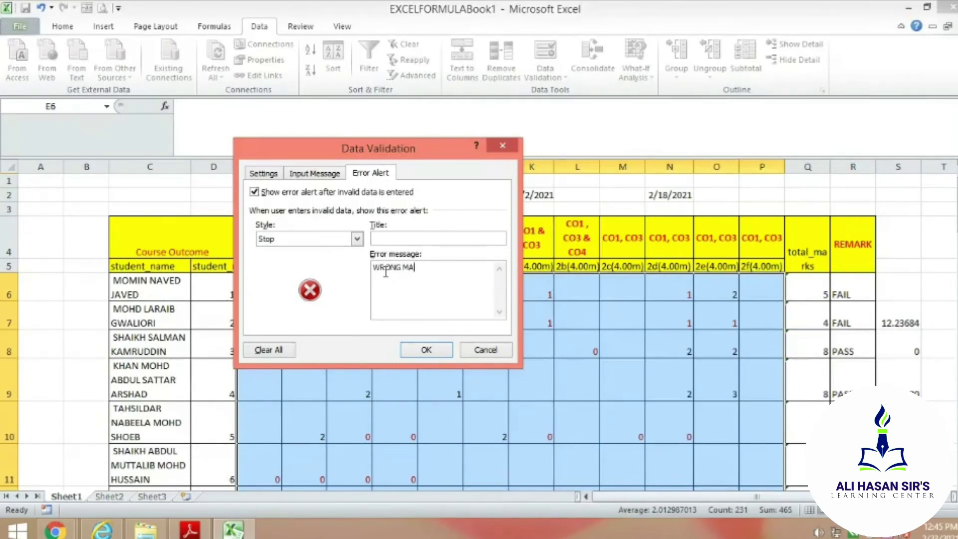
type("S")
left_click(423, 350)
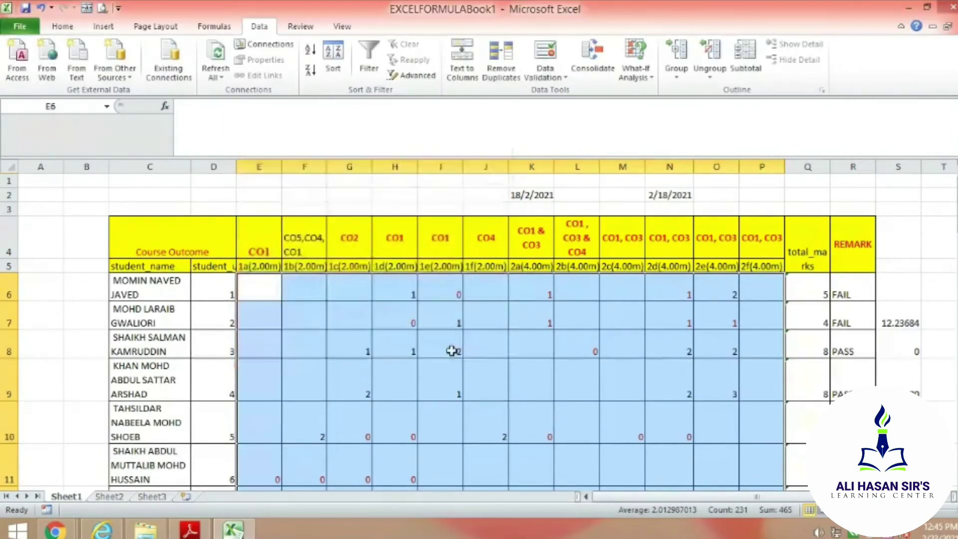
Test the validation by trying 5 in cell M9, and retry the entry with 4.
left_click(580, 386)
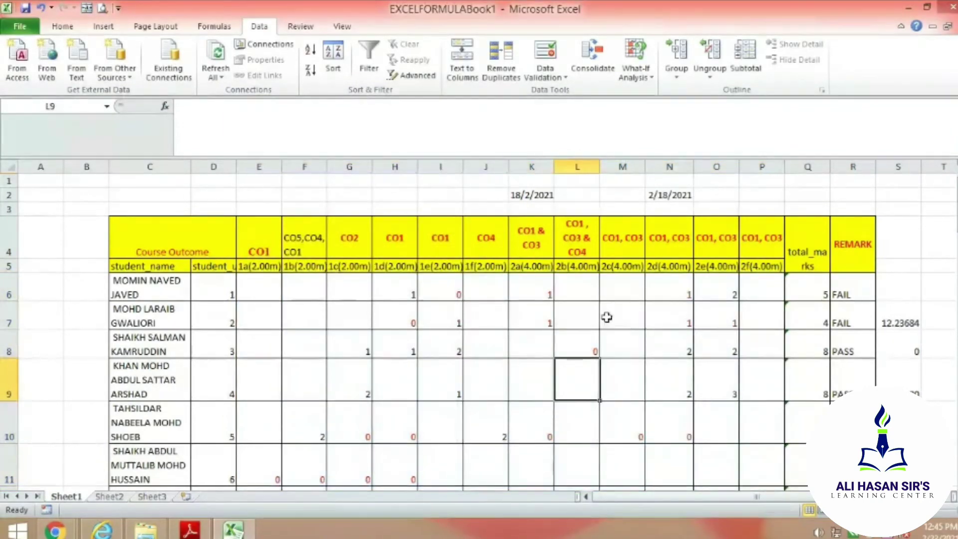
left_click(619, 389)
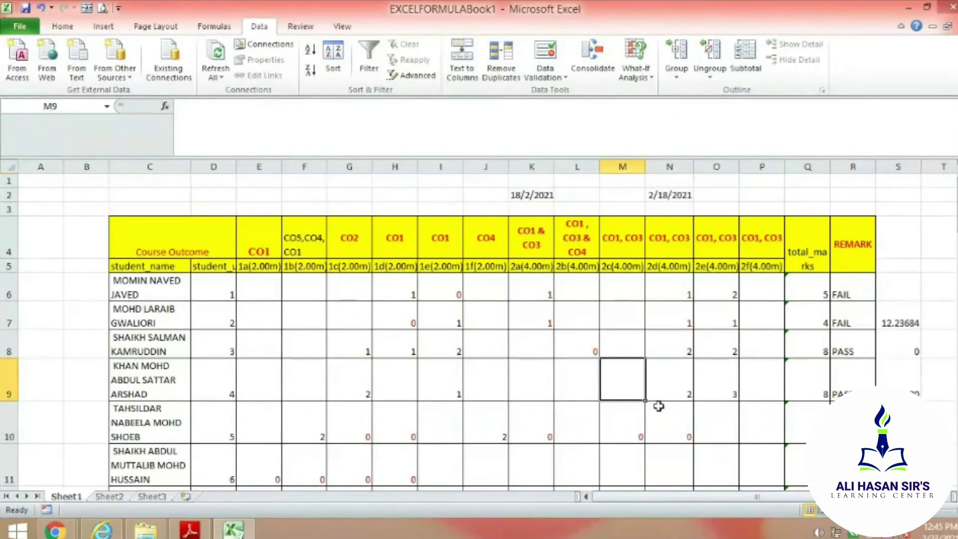
type("5")
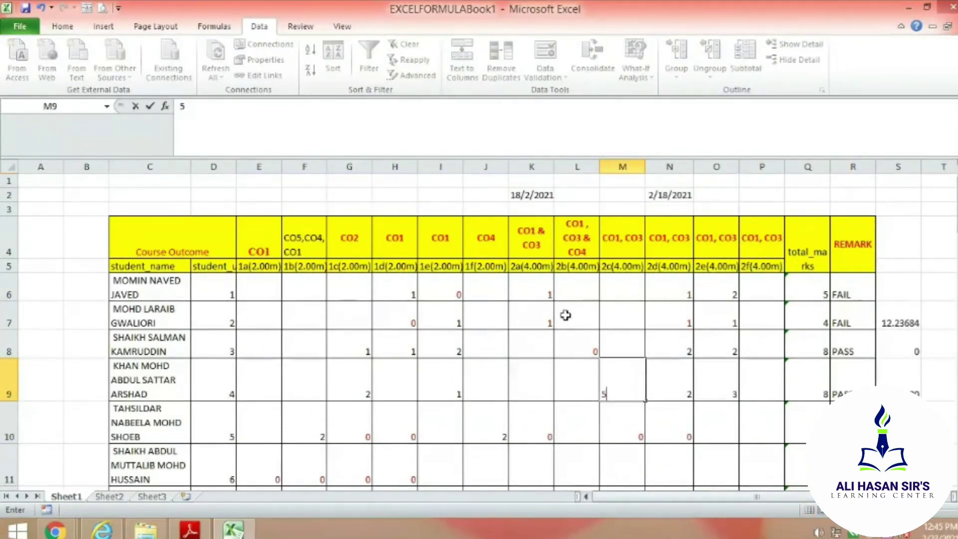
key("Return")
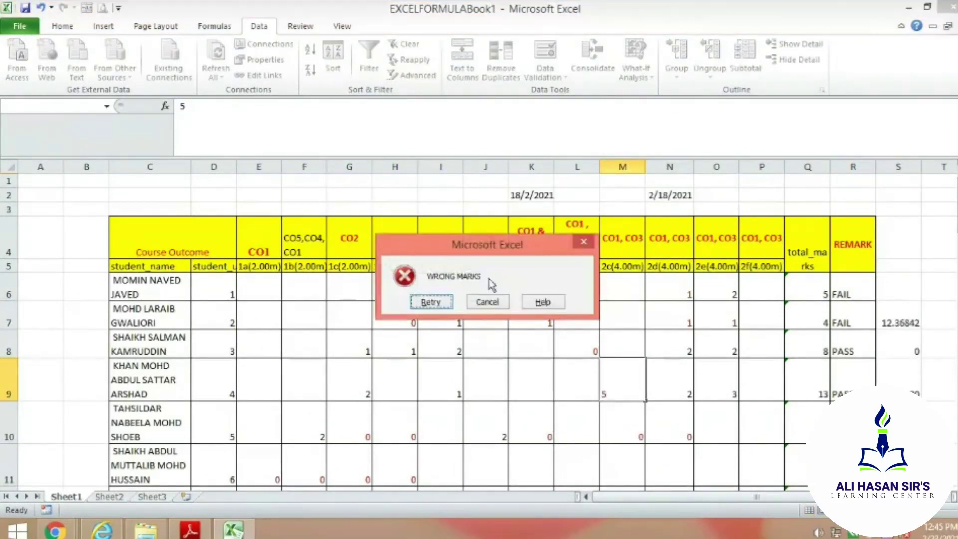
left_click(431, 302)
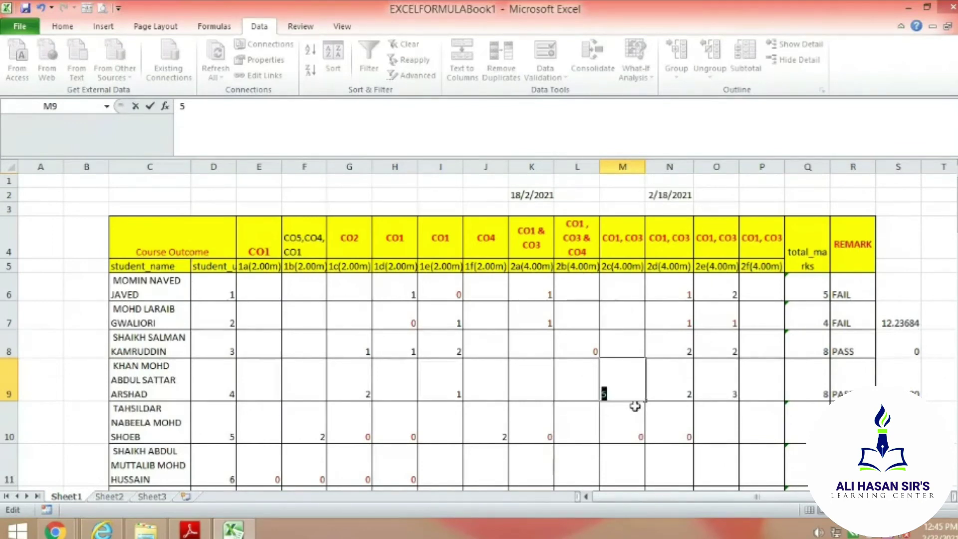
key("Tab")
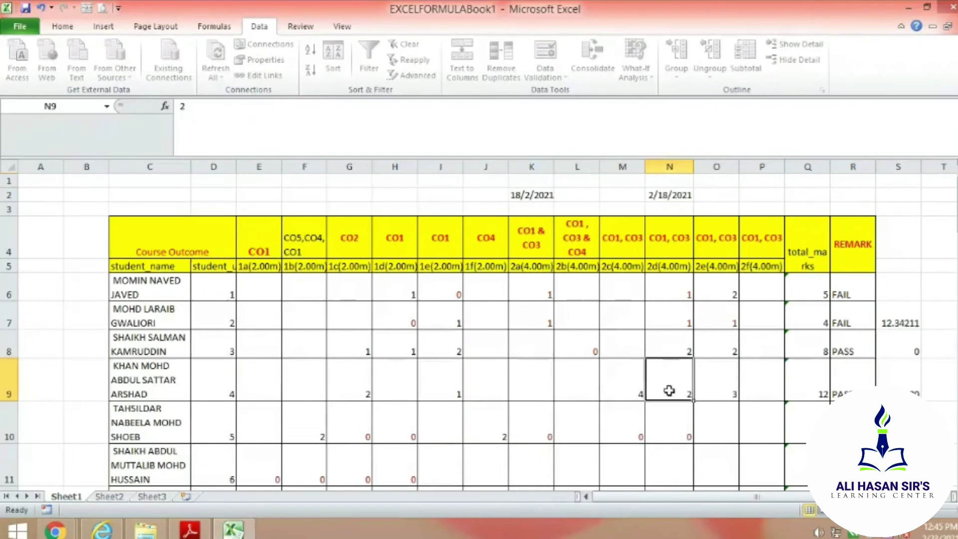
Try to enter 6 in cell M9, and retry the entry with 2.
left_click(622, 395)
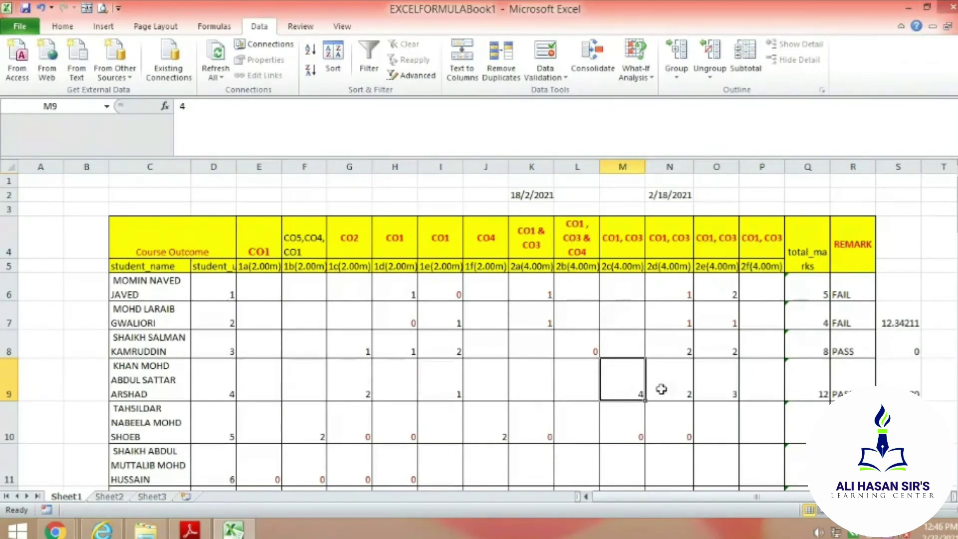
type("6")
key("Return")
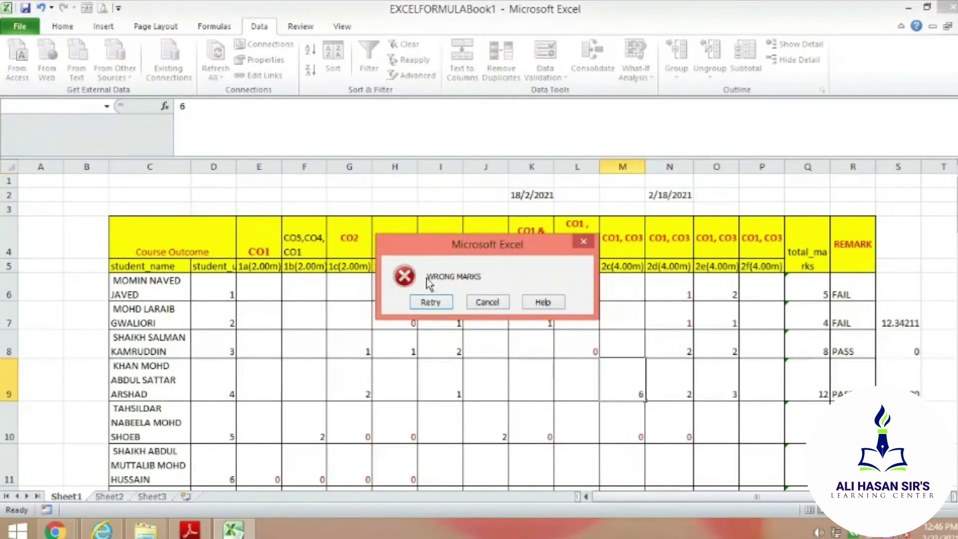
left_click(430, 302)
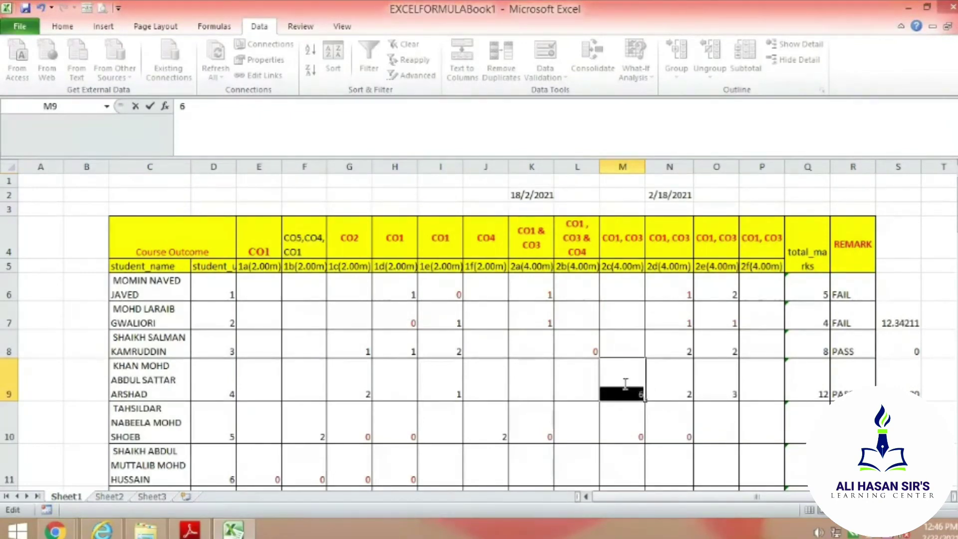
type("2")
key("Return")
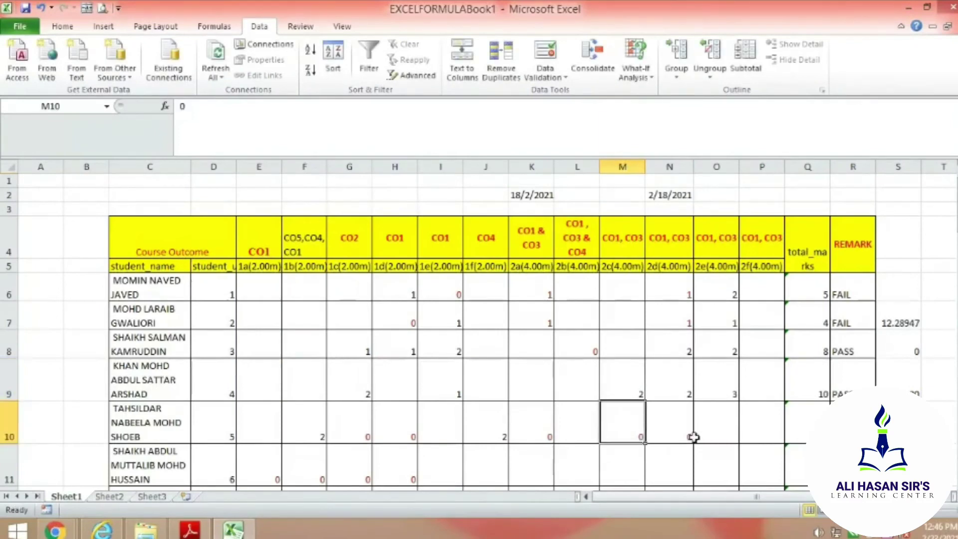
Enter the maximum allowed mark of 4 in cell M9, and clear the test entry from the cell.
left_click(621, 382)
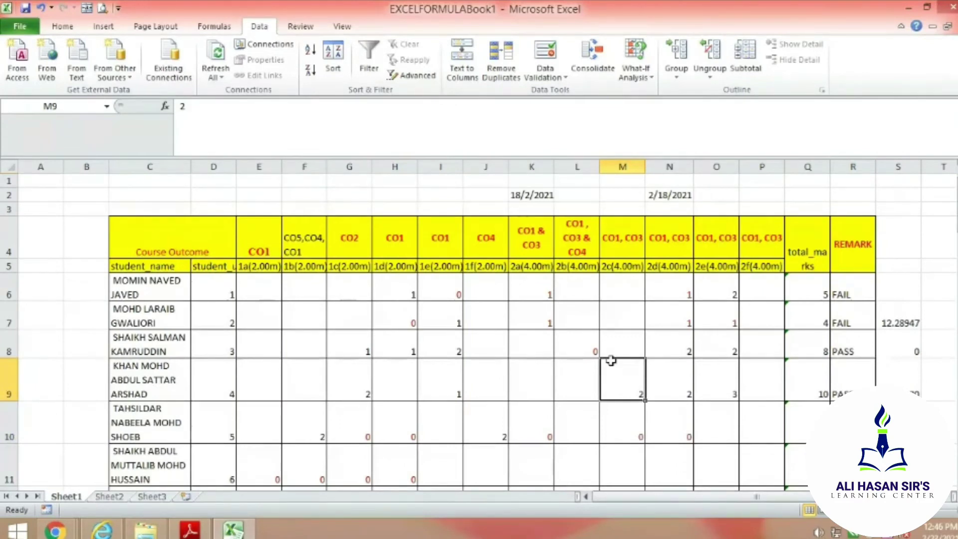
type("4")
key("Return")
key("Delete")
scroll(615, 433, "down", 2)
left_click(532, 384)
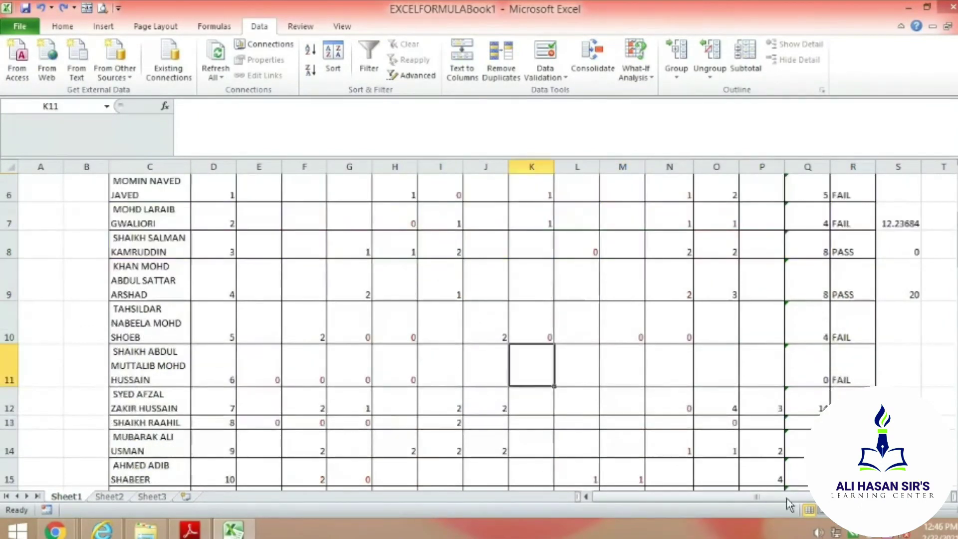
Check the remaining Advanced Operations topics in the syllabus PDF in Adobe Reader, and return to the top of the Excel marks table.
left_click(190, 530)
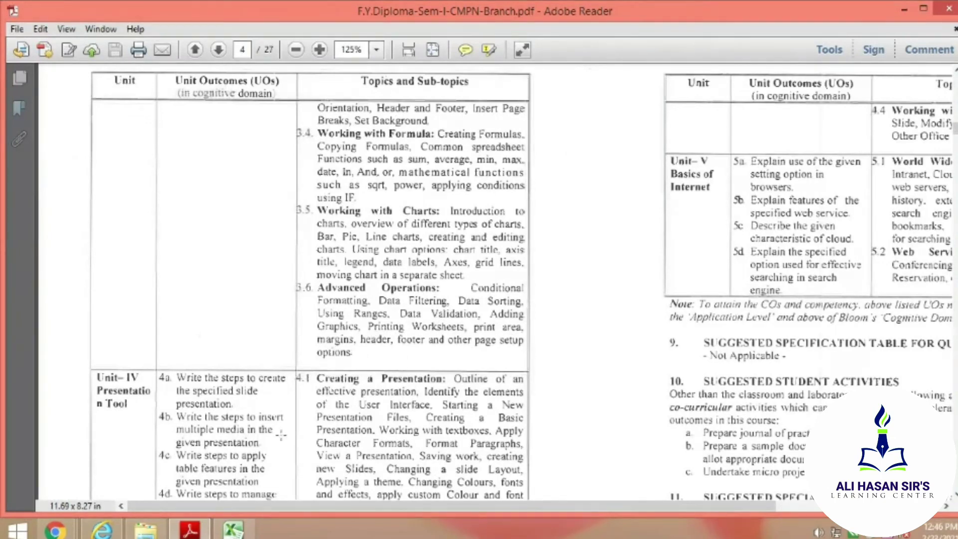
mouse_move(233, 529)
left_click(194, 437)
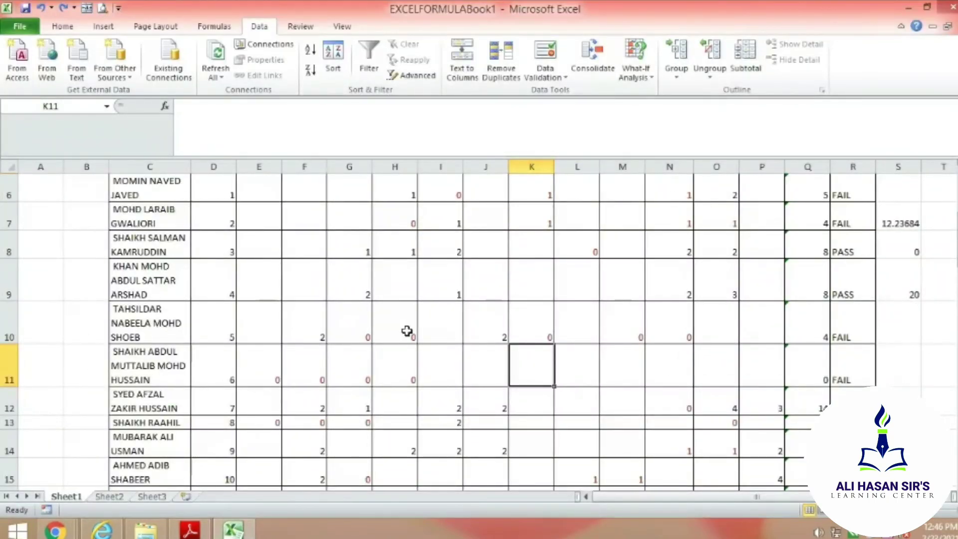
scroll(407, 332, "up", 2)
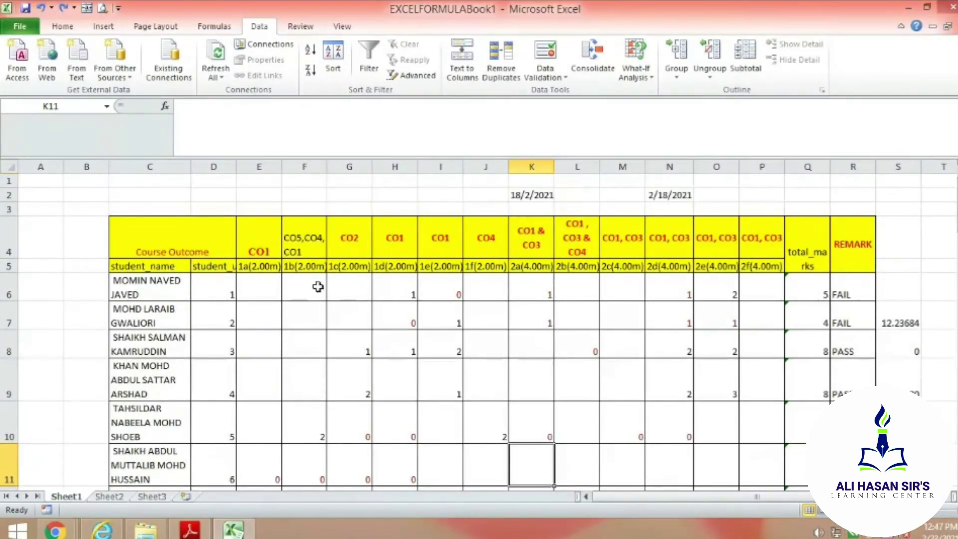
Preview how the marks sheet prints, from page 1 through page 4.
left_click(20, 26)
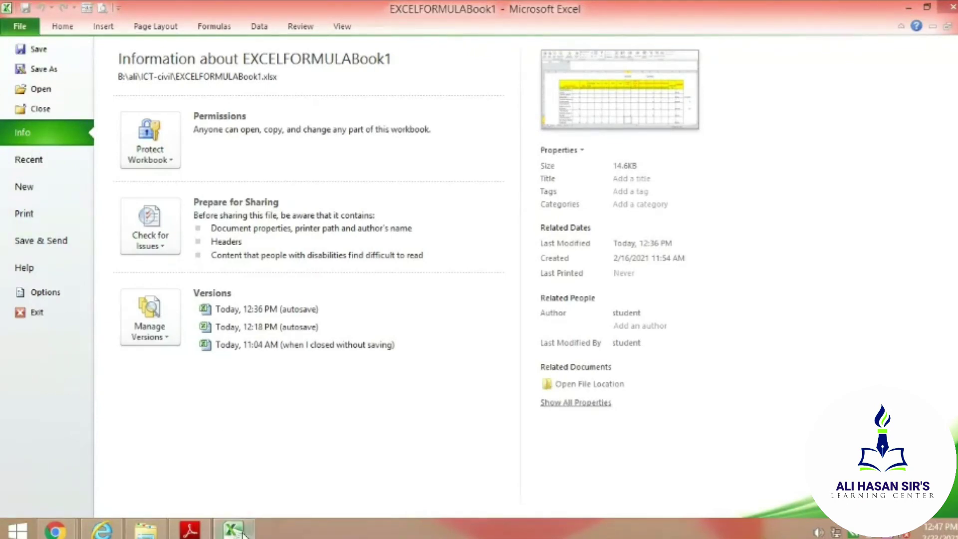
mouse_move(233, 529)
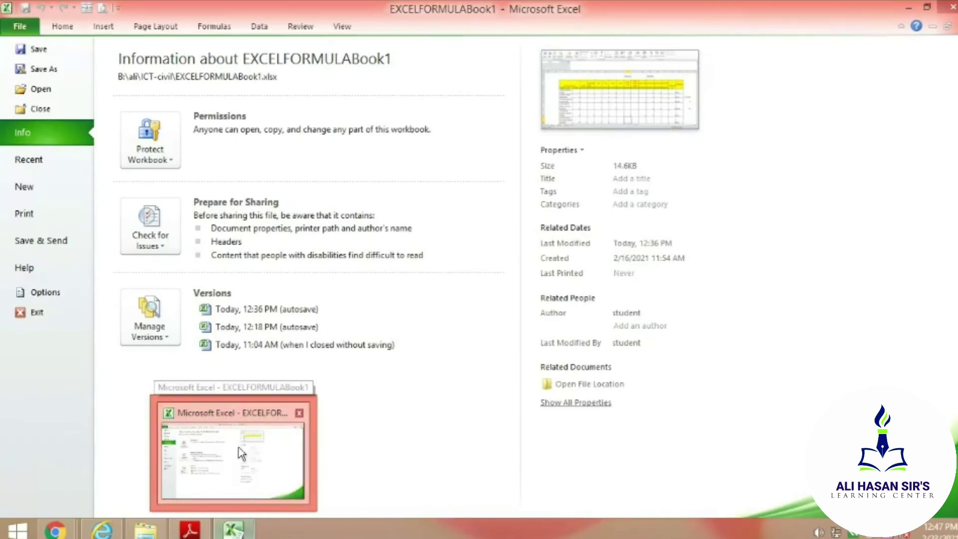
left_click(23, 214)
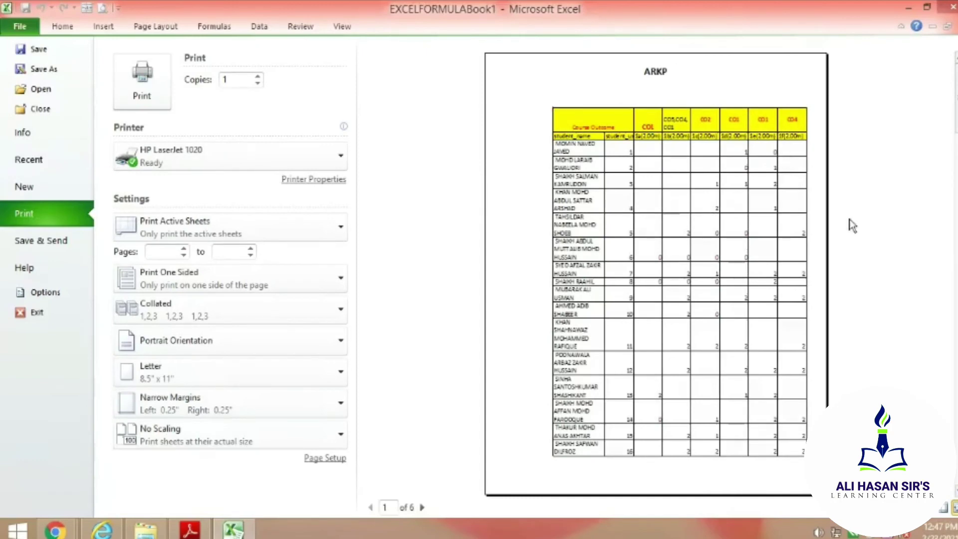
left_click(422, 507)
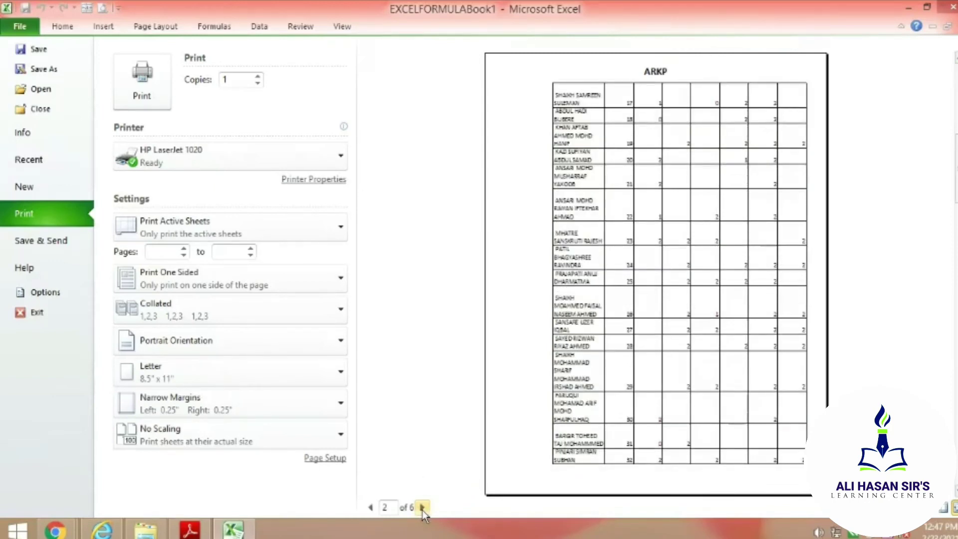
left_click(422, 507)
left_click(422, 507)
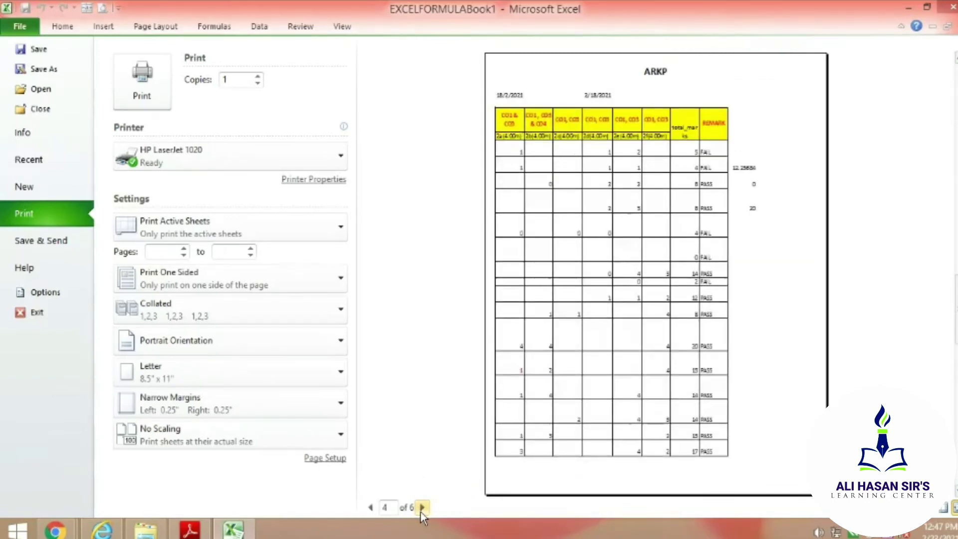
Preview the remaining printed pages of the marks sheet through page 6, and go back to page 2.
left_click(422, 508)
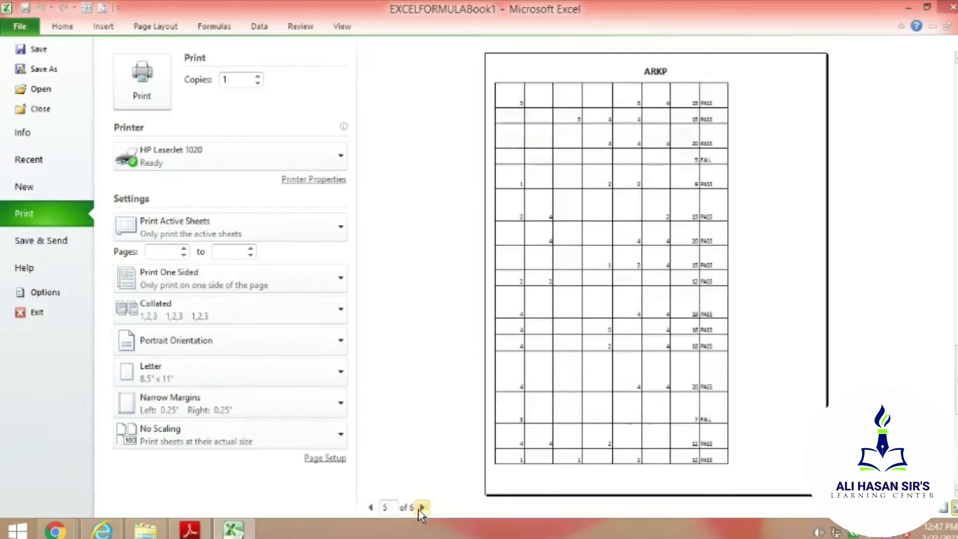
left_click(422, 507)
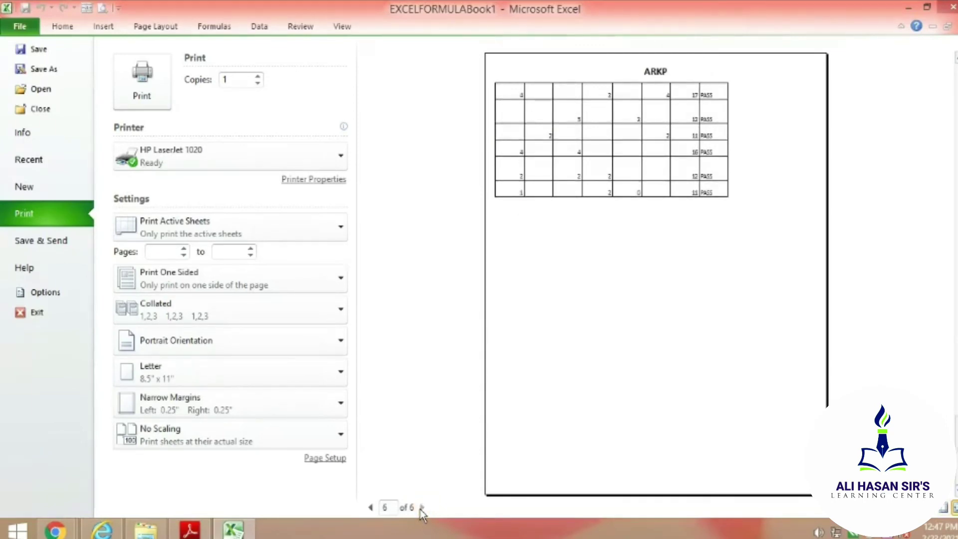
left_click(371, 508)
left_click(370, 508)
left_click(370, 507)
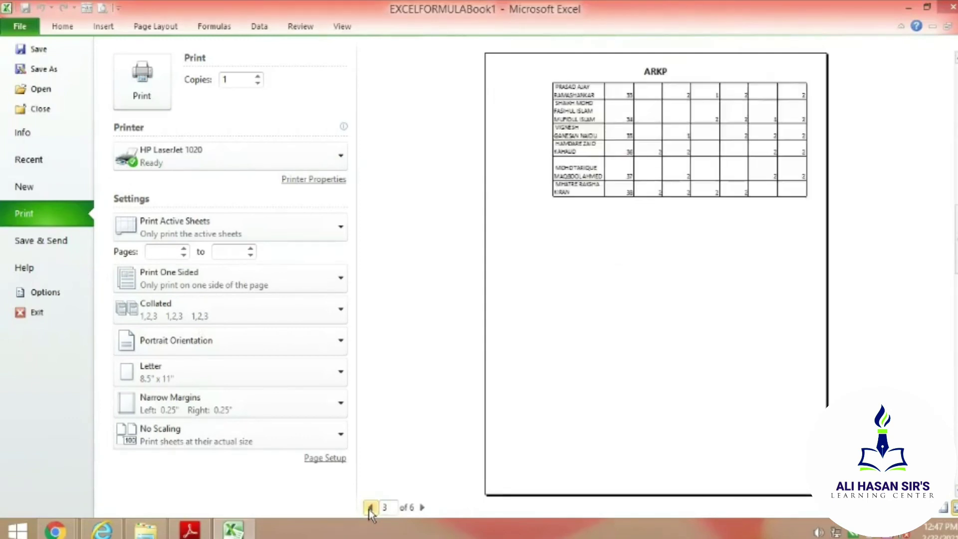
left_click(370, 508)
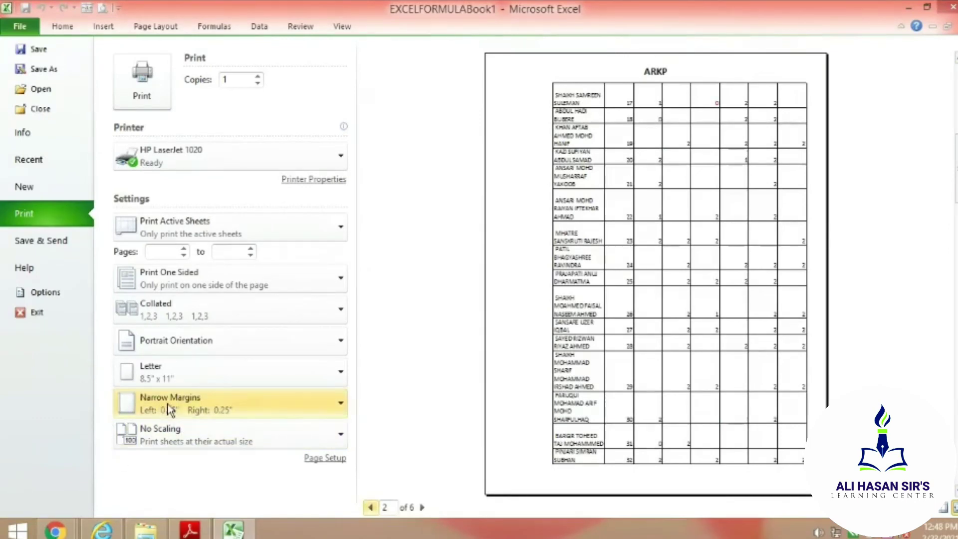
Look at the margin presets without changing them, and set the page orientation to Landscape in Page Setup.
left_click(187, 400)
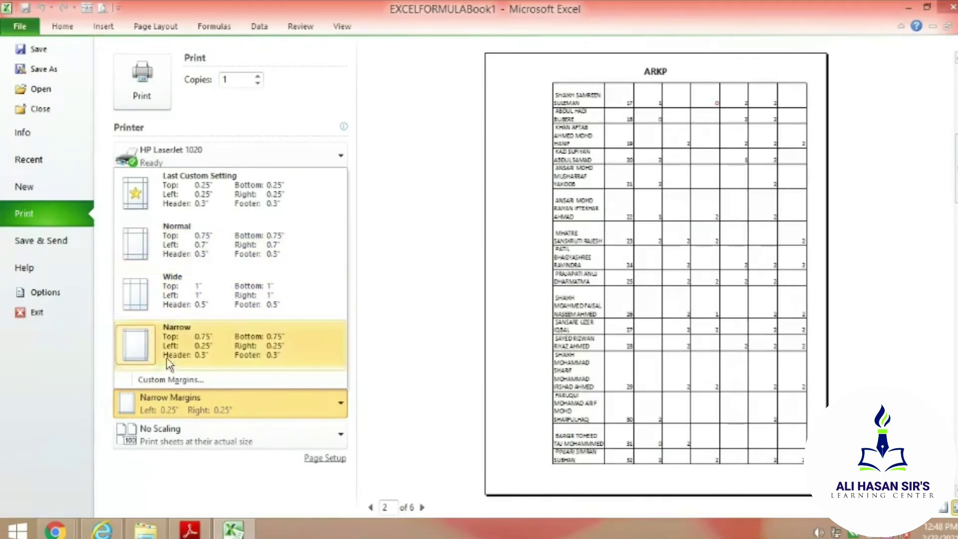
left_click(187, 406)
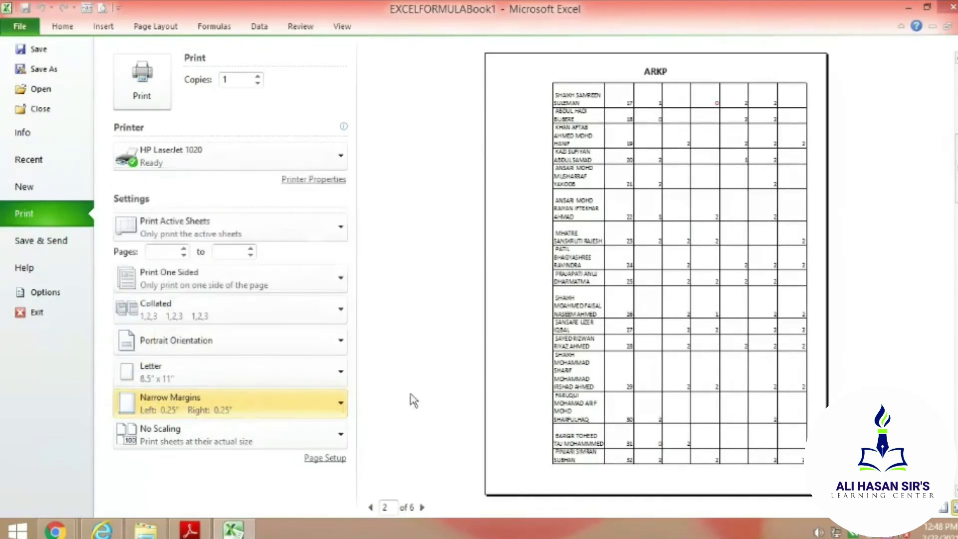
left_click(325, 458)
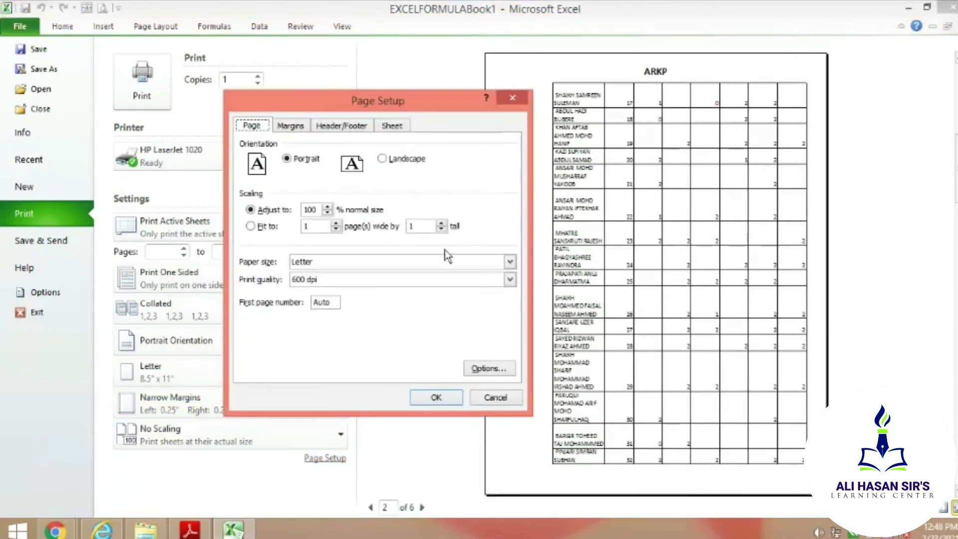
left_click(382, 159)
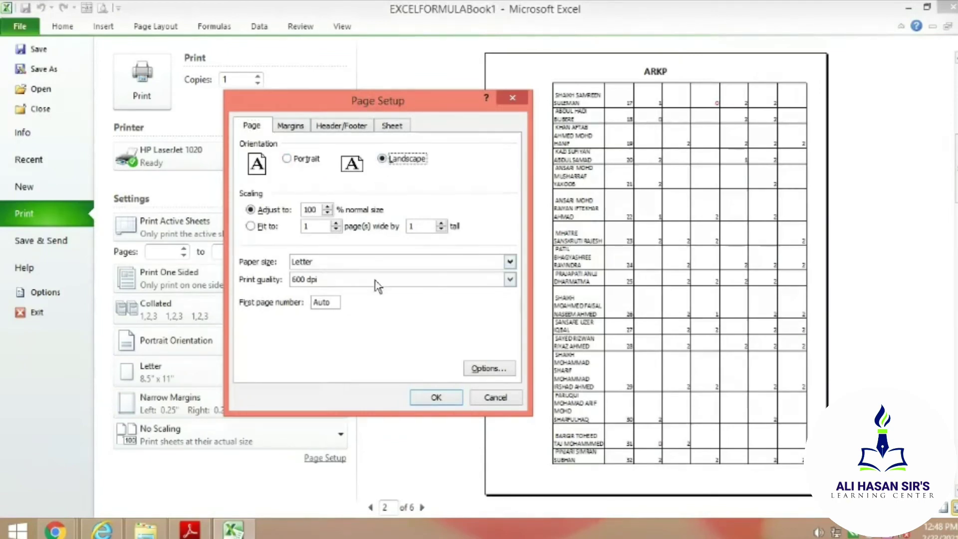
left_click(434, 398)
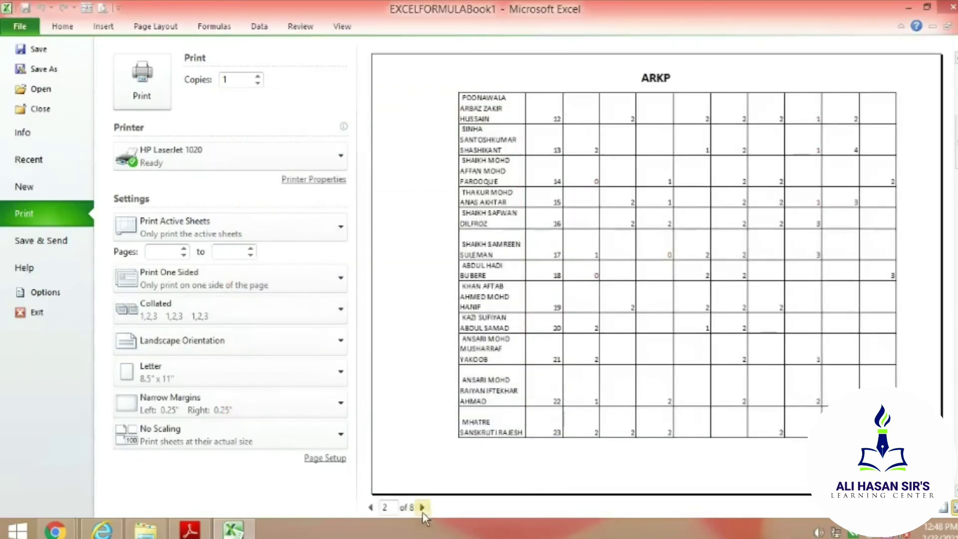
Preview the landscape pages of the marks sheet through page 8, and return to page 1.
left_click(422, 507)
left_click(423, 507)
left_click(422, 507)
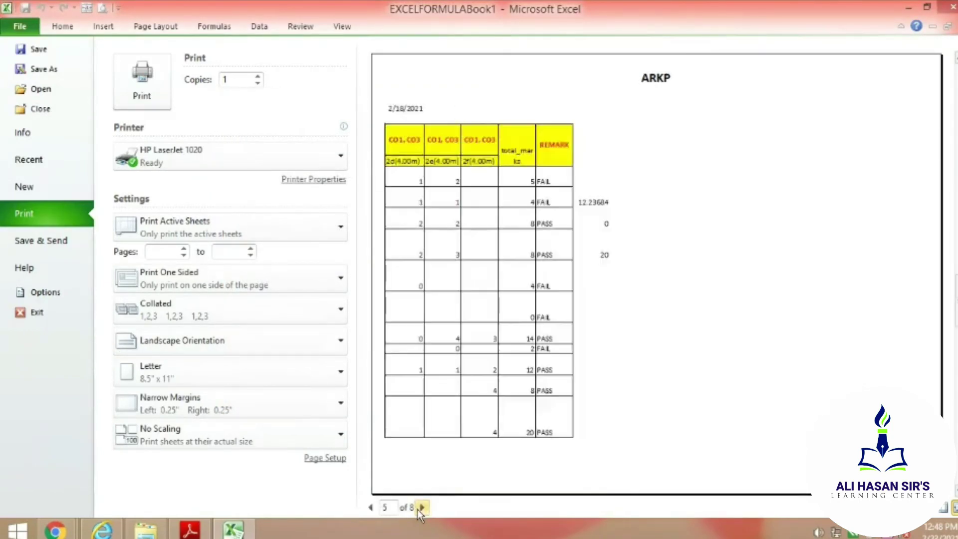
left_click(419, 508)
left_click(420, 508)
left_click(420, 508)
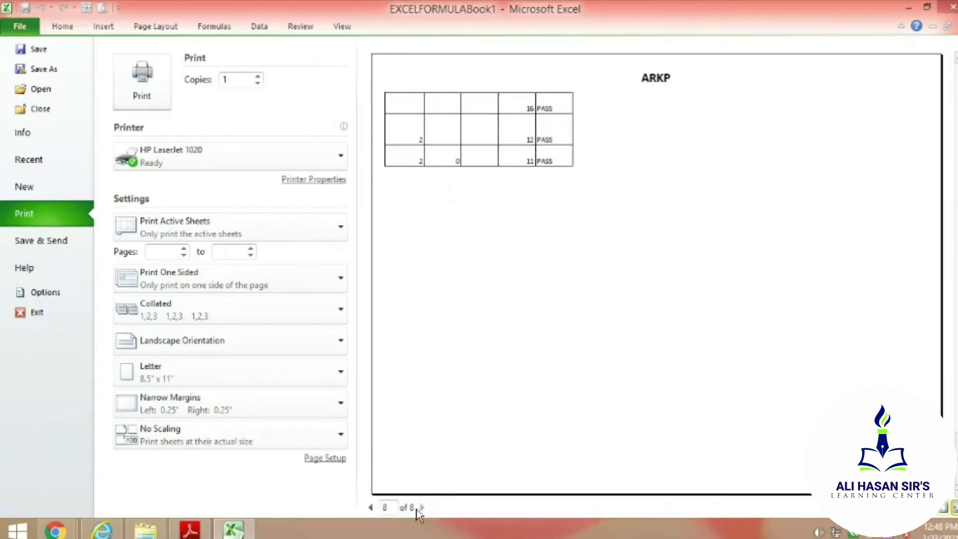
left_click(371, 507)
left_click(370, 508)
left_click(370, 508)
left_click(371, 508)
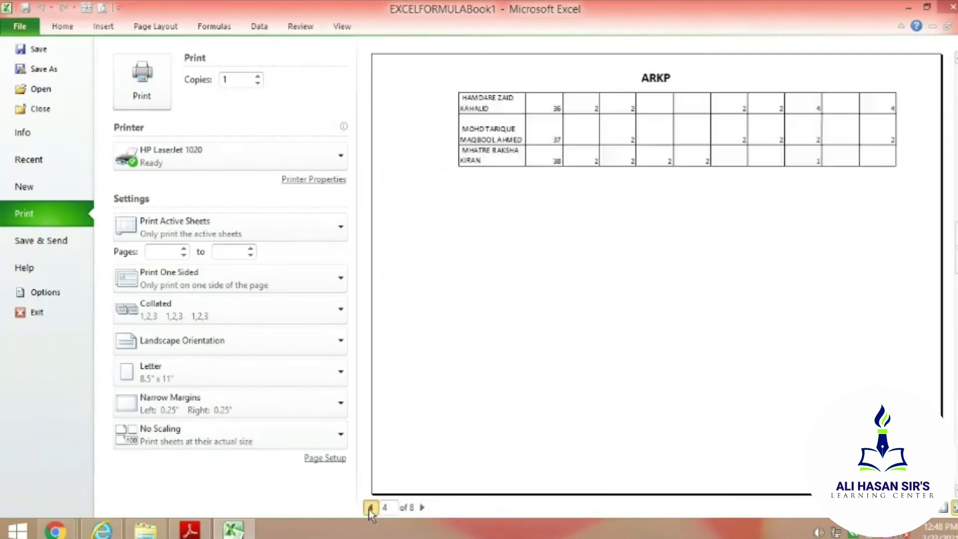
left_click(370, 508)
left_click(371, 507)
left_click(370, 508)
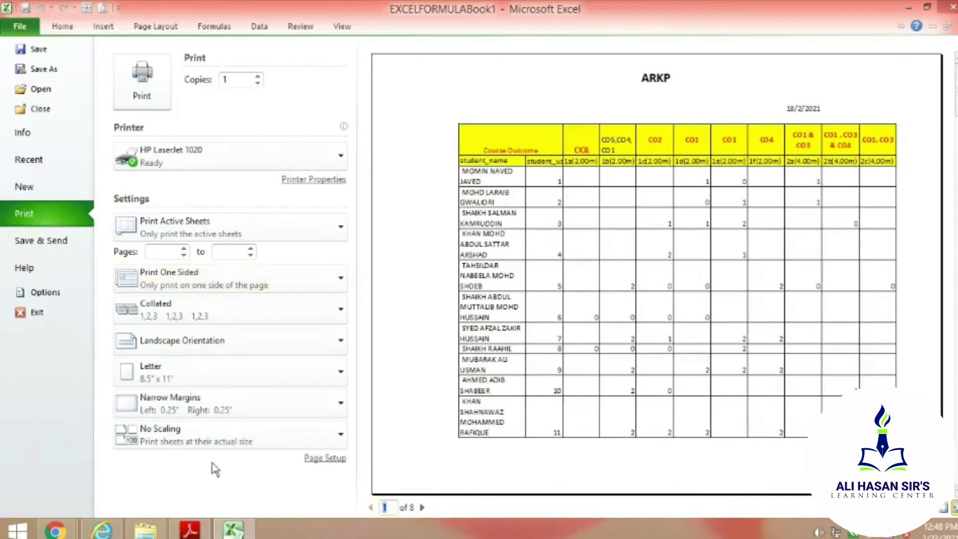
Reduce the print scaling below 100% of normal size, and check the preview through page 4.
left_click(324, 458)
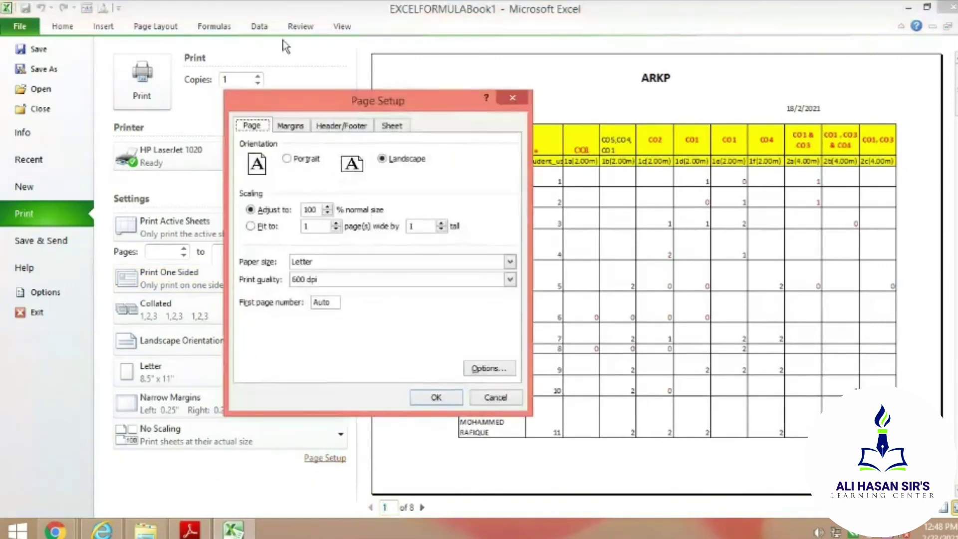
left_click(327, 213)
left_click(426, 398)
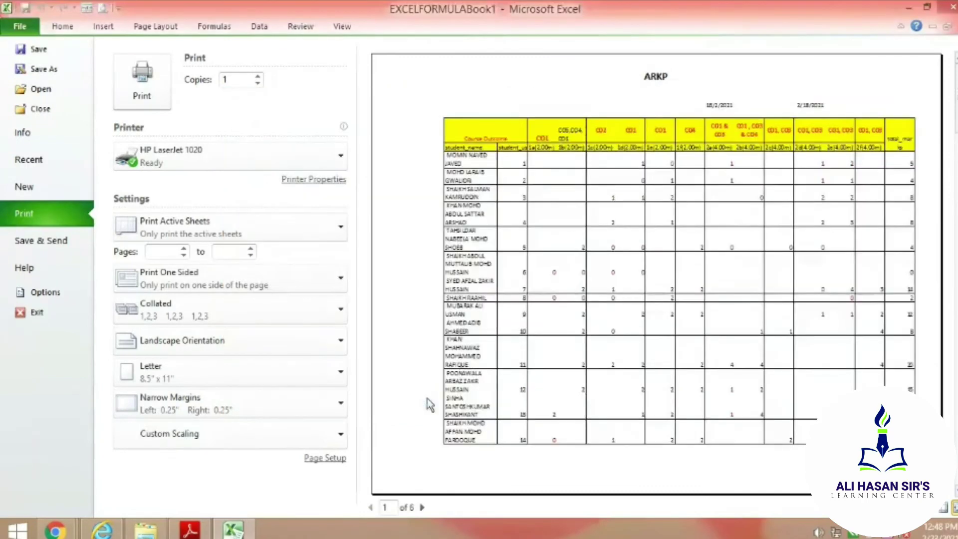
left_click(422, 508)
left_click(422, 508)
left_click(422, 508)
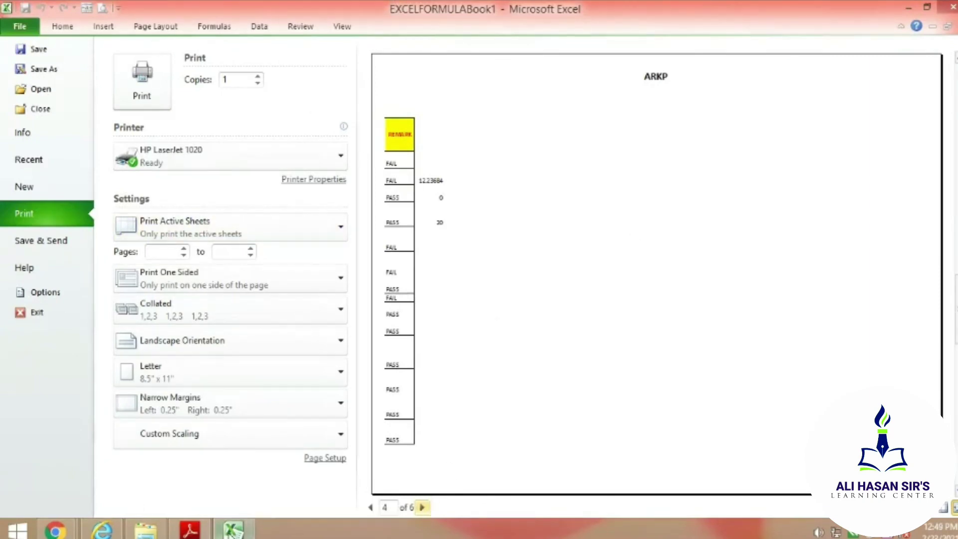
Check the printing topics in the syllabus PDF in Adobe Reader, and inspect the page break lines on the Excel marks sheet.
left_click(190, 530)
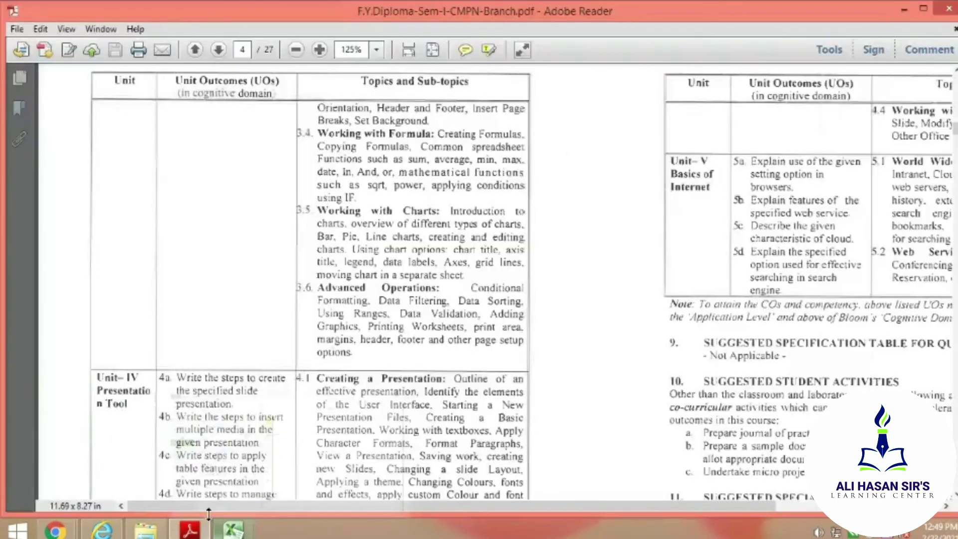
left_click(233, 530)
left_click(66, 27)
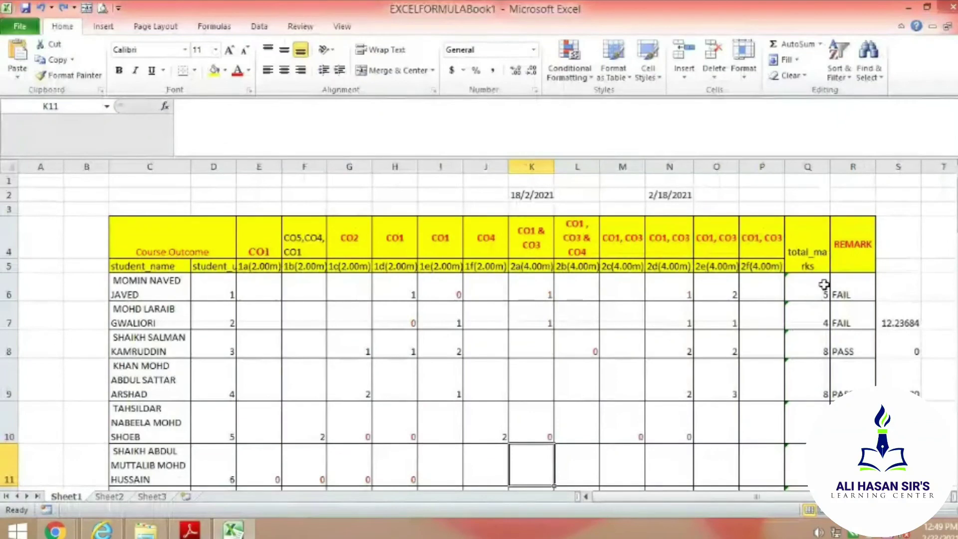
scroll(777, 307, "down", 10)
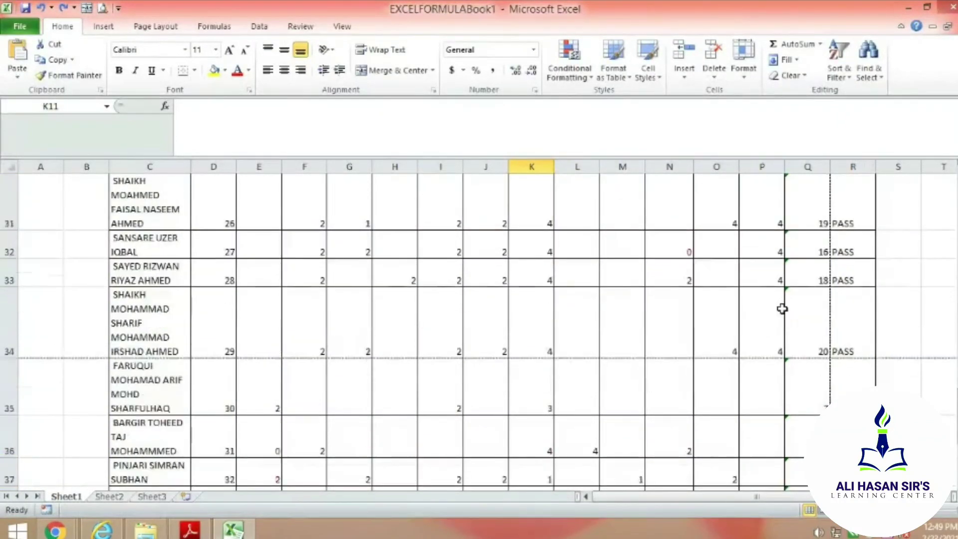
scroll(781, 308, "up", 10)
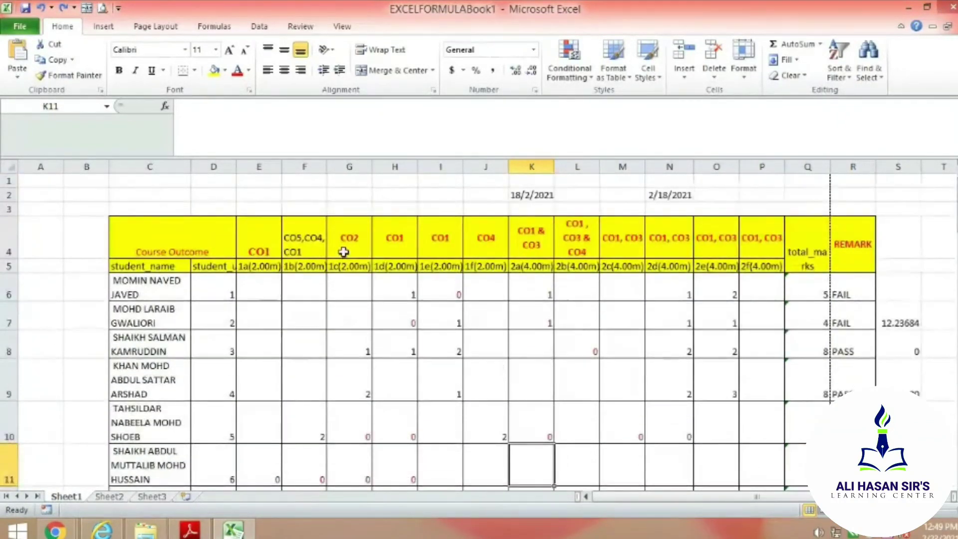
Delete the empty column A to shift the marks table closer to the sheet's edge.
left_click(40, 166)
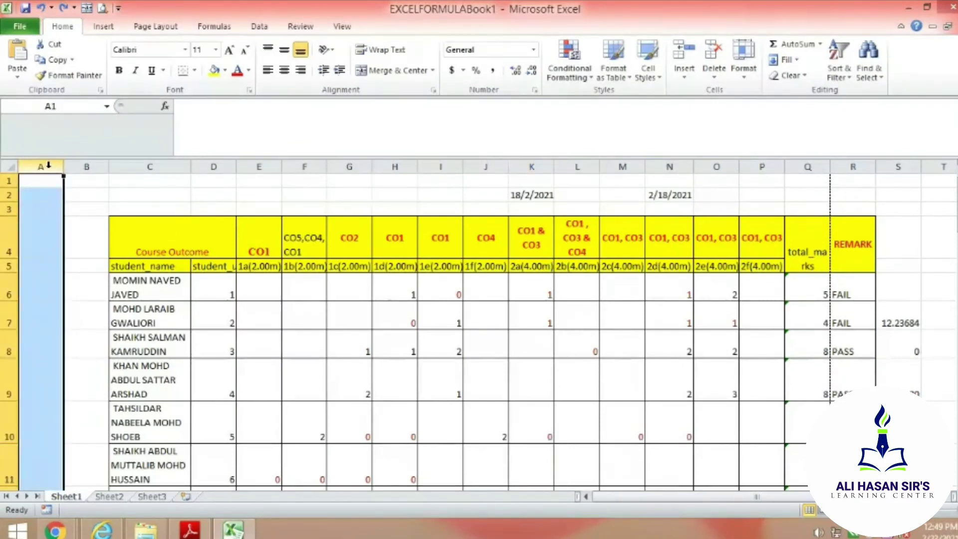
right_click(49, 165)
left_click(80, 275)
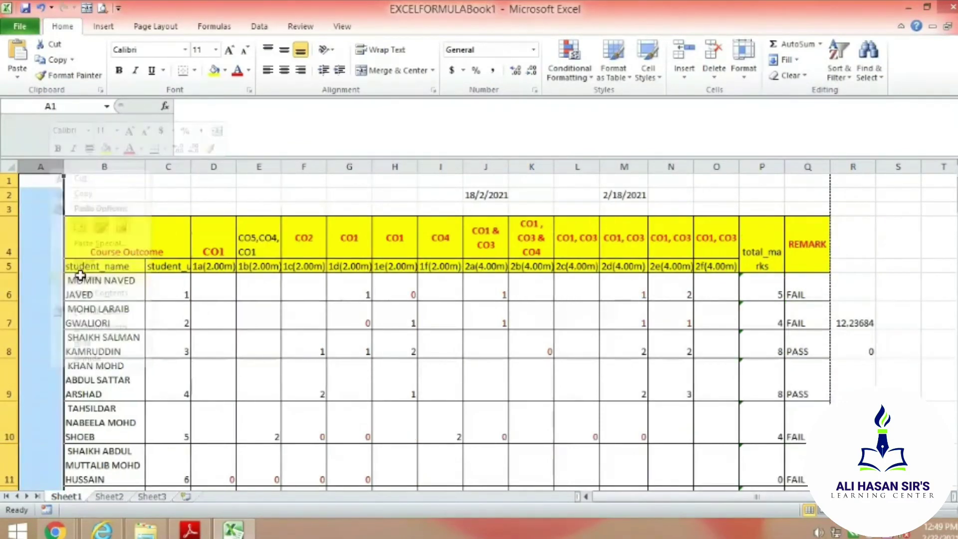
left_click(879, 238)
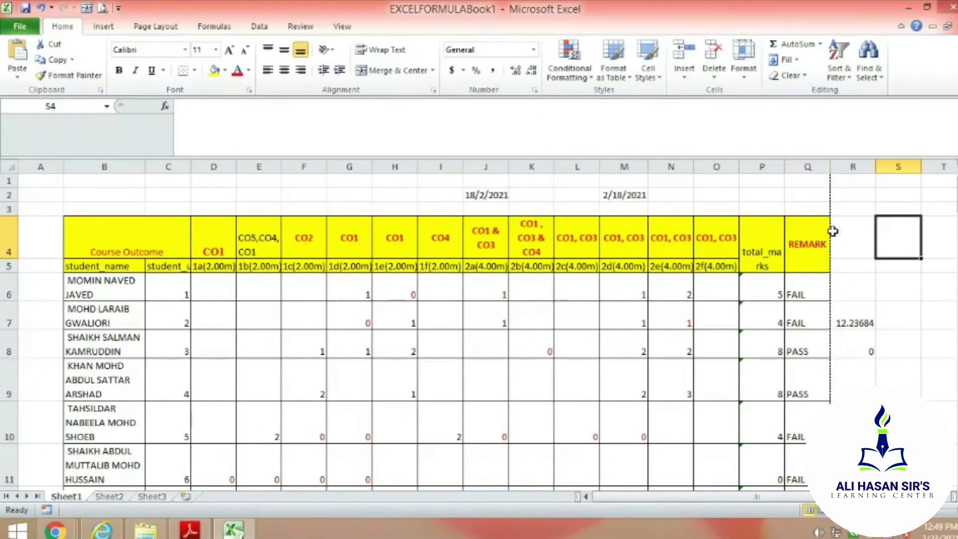
Preview how the shifted marks table prints from page 1 through page 4, and return to page 1.
scroll(794, 331, "down", 15)
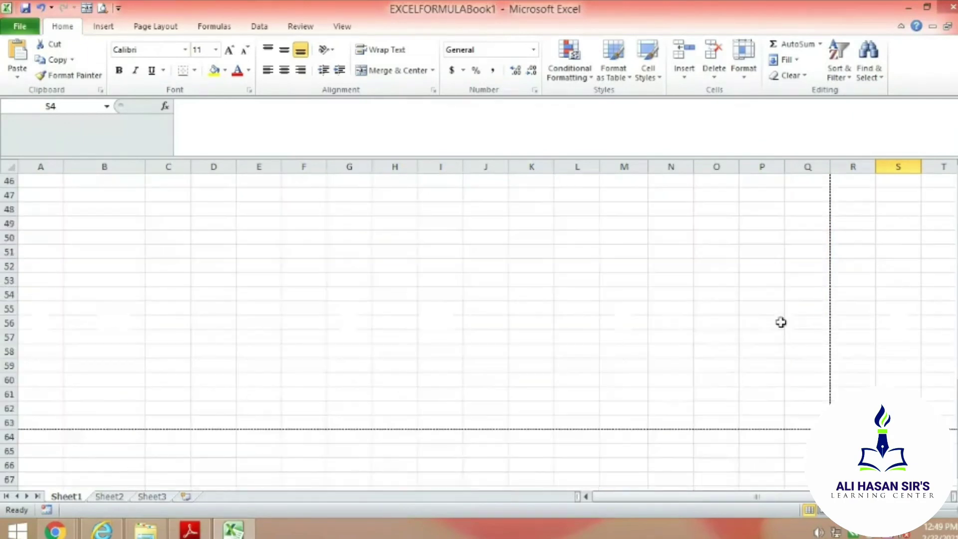
left_click(22, 24)
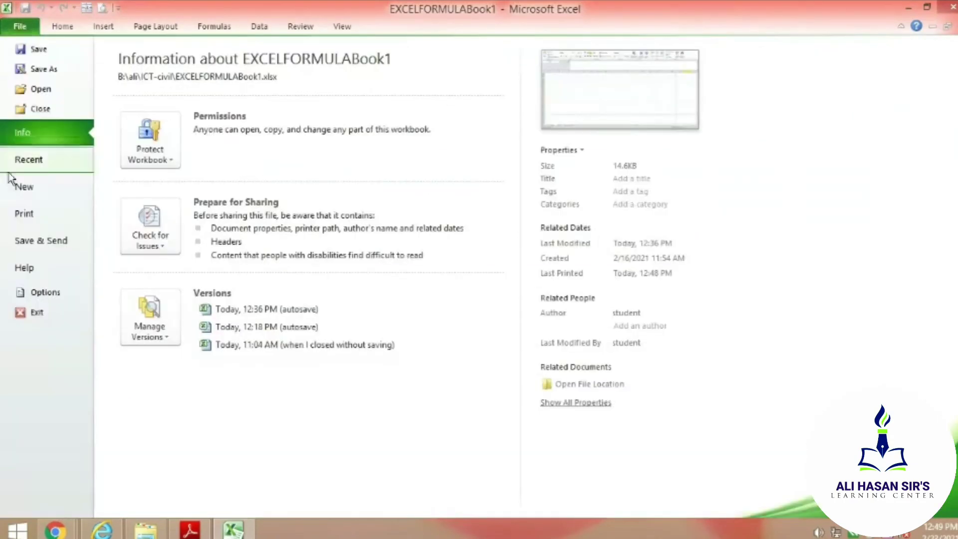
left_click(23, 215)
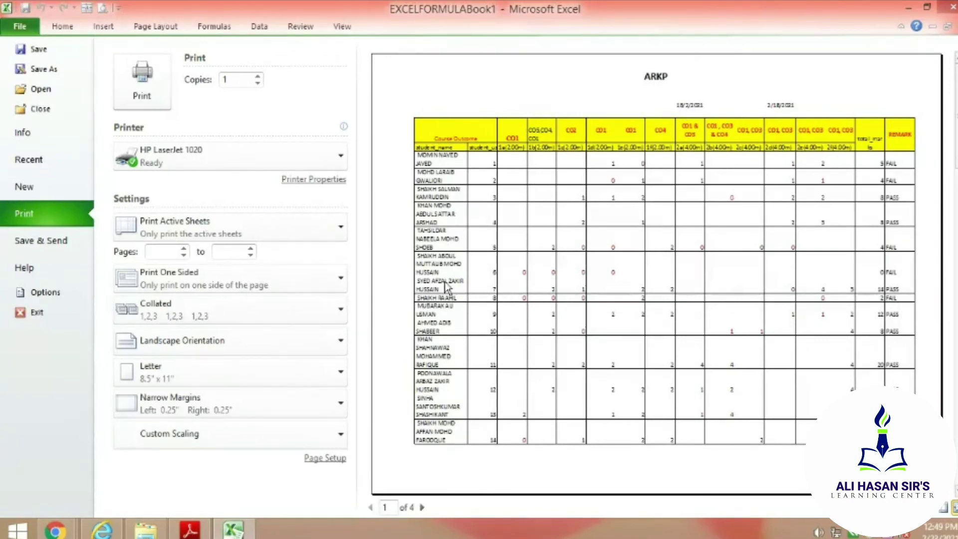
left_click(422, 507)
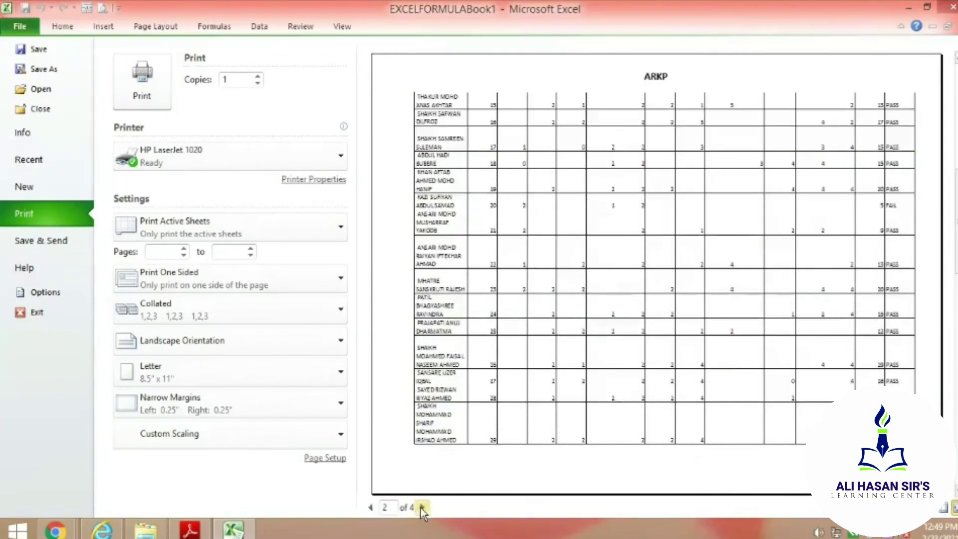
left_click(422, 508)
left_click(423, 507)
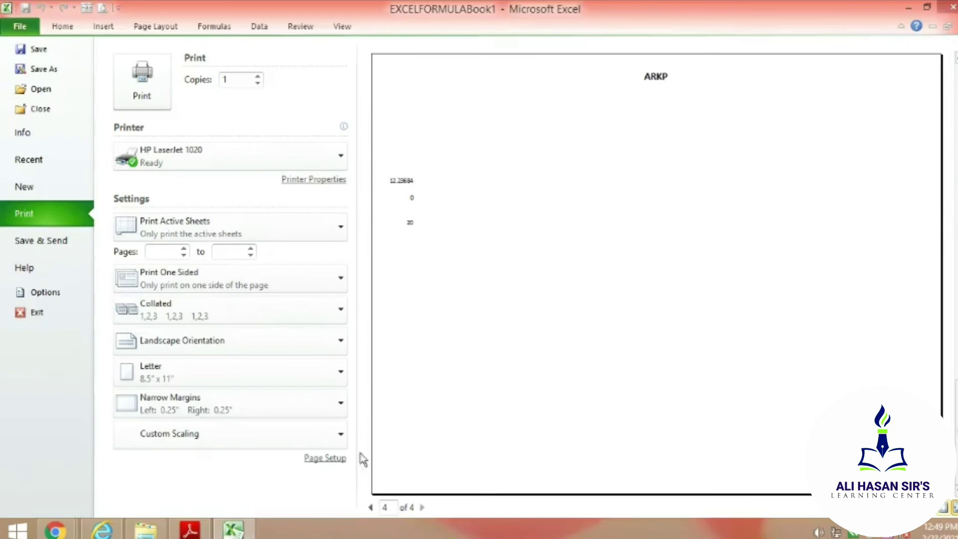
left_click(371, 507)
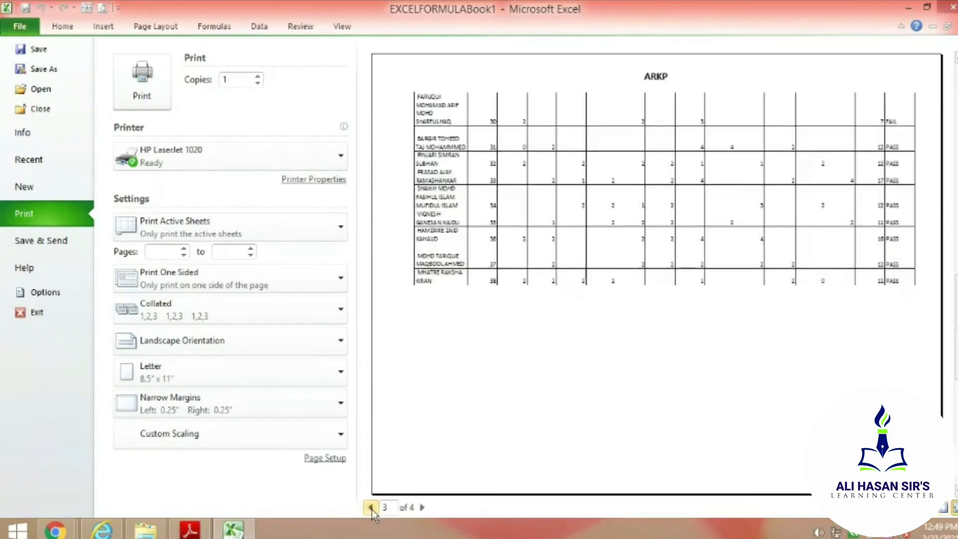
left_click(371, 507)
left_click(372, 507)
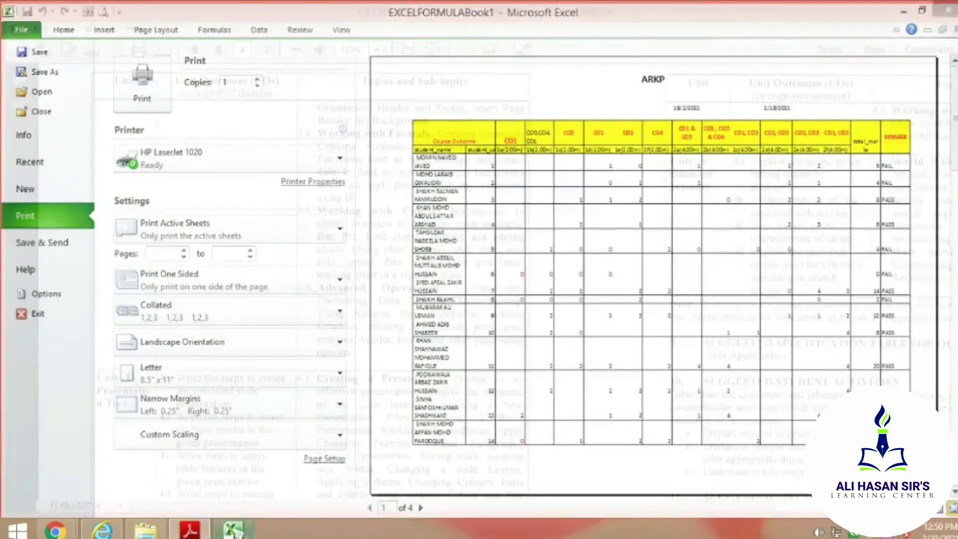
Check the syllabus PDF again in Adobe Reader, and return to the start of the marks table in Excel.
left_click(233, 532)
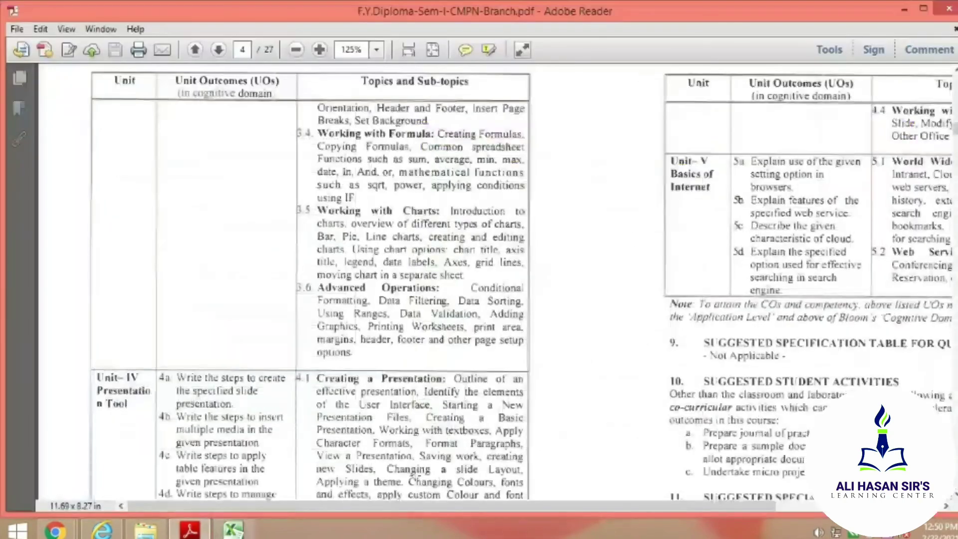
left_click(220, 523)
left_click(51, 27)
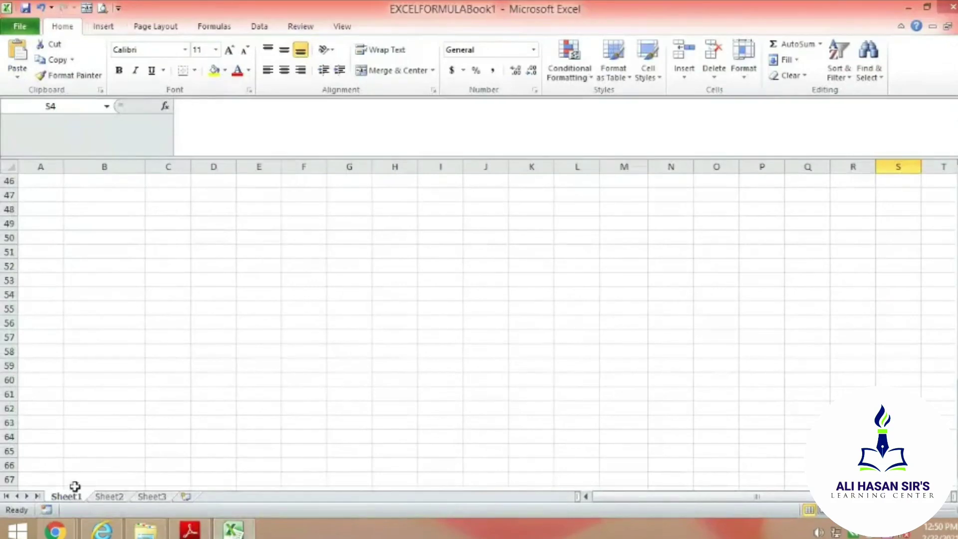
scroll(349, 332, "up", 5)
scroll(342, 321, "up", 10)
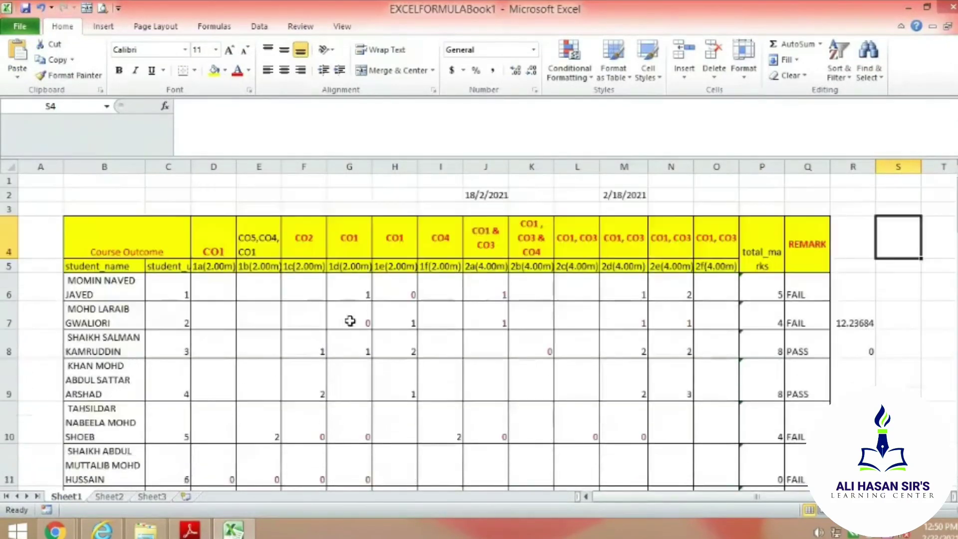
Clear the stray calculated values in cells R7:R10 beside the marks table.
left_click_drag(851, 314, 854, 419)
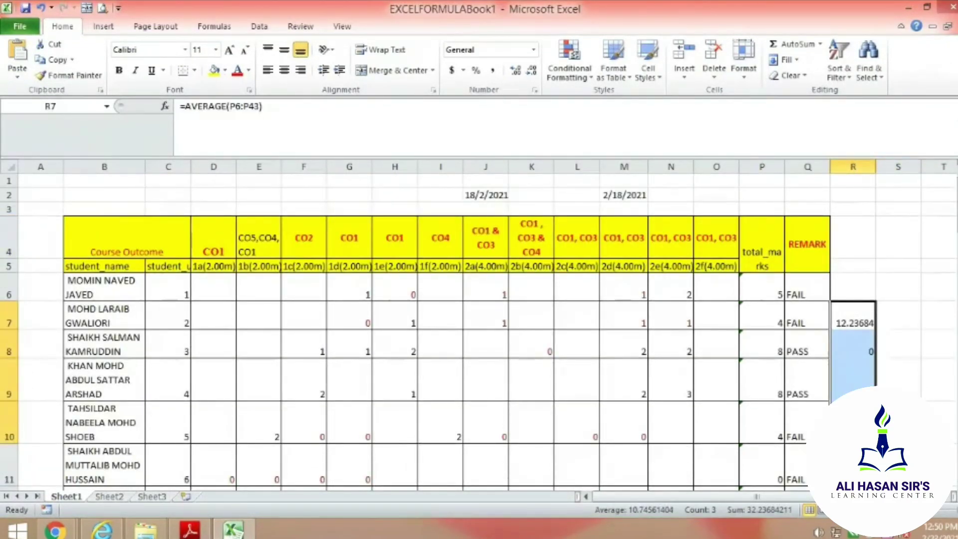
key("Delete")
left_click(951, 351)
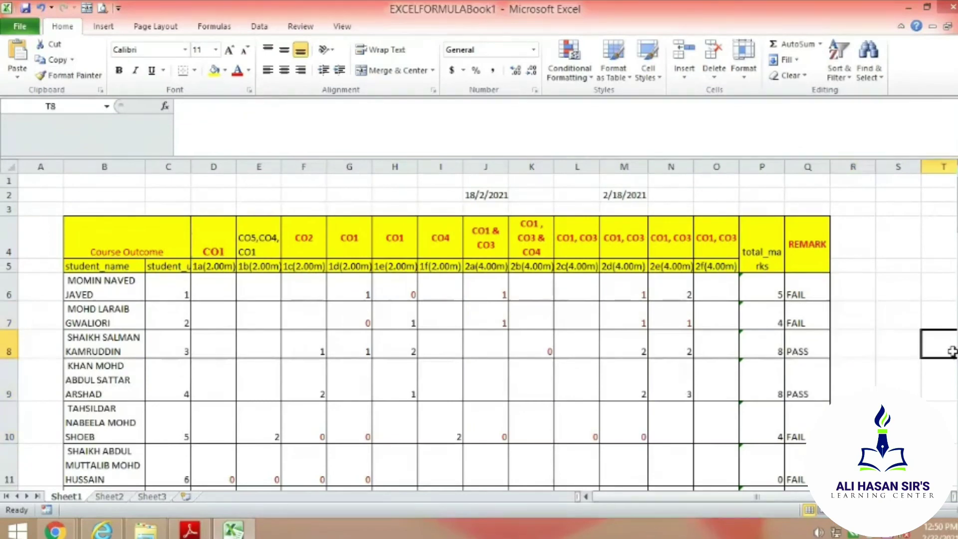
Preview how the marks table prints without the stray values, from page 1 through page 3.
left_click(20, 25)
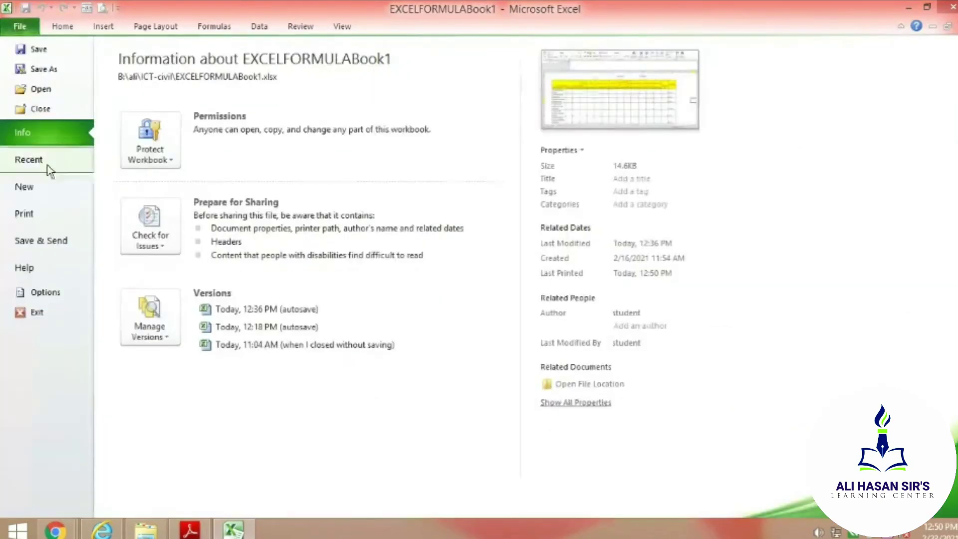
left_click(30, 219)
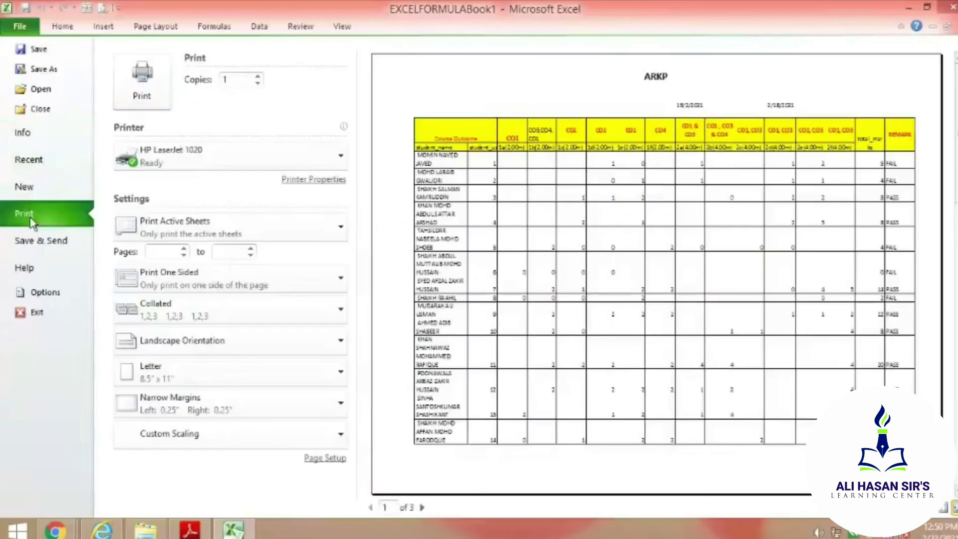
left_click(422, 508)
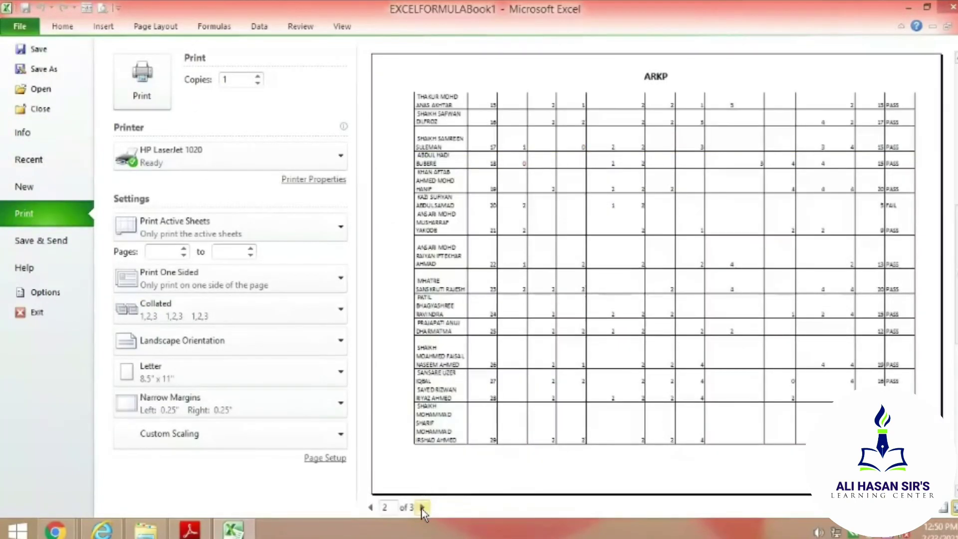
left_click(422, 507)
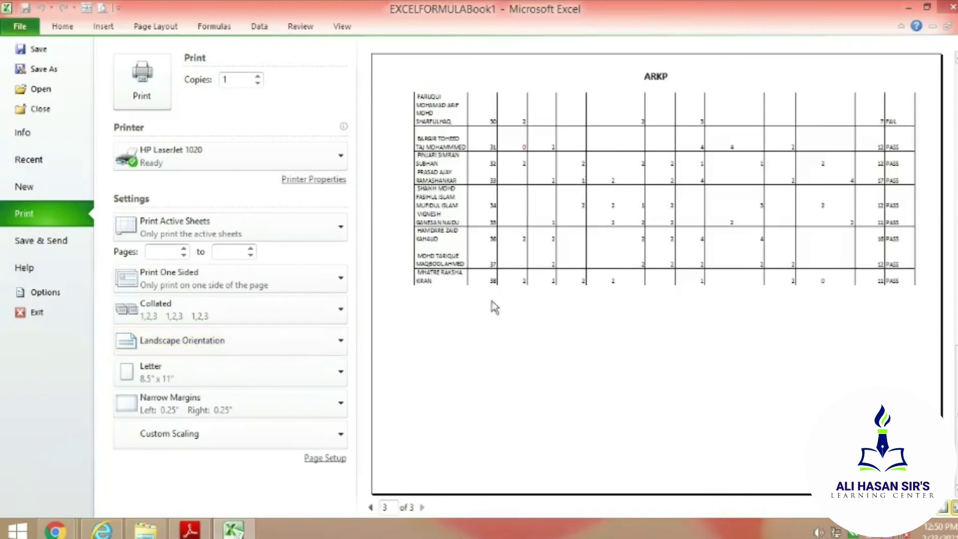
Turn on different odd and even pages for the header and footer in Page Setup.
left_click(322, 459)
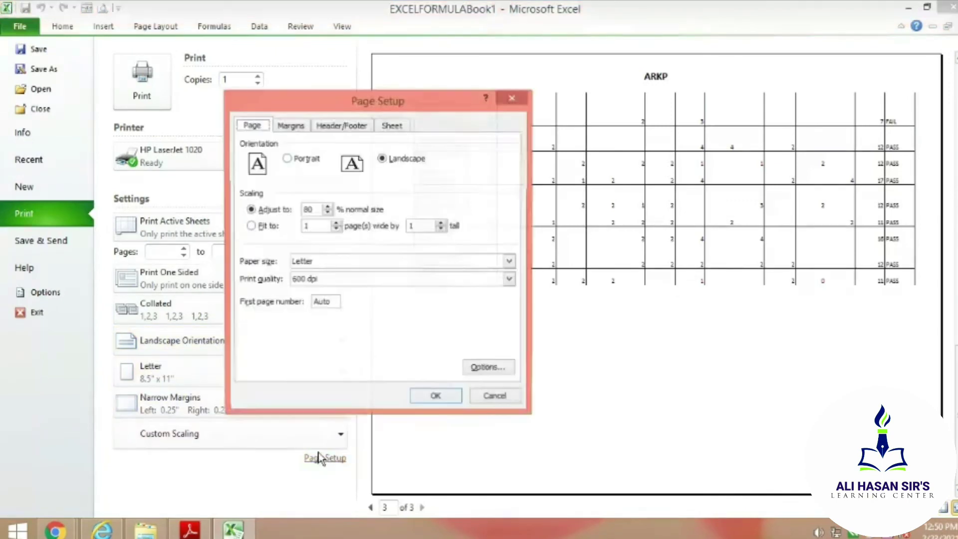
left_click(290, 127)
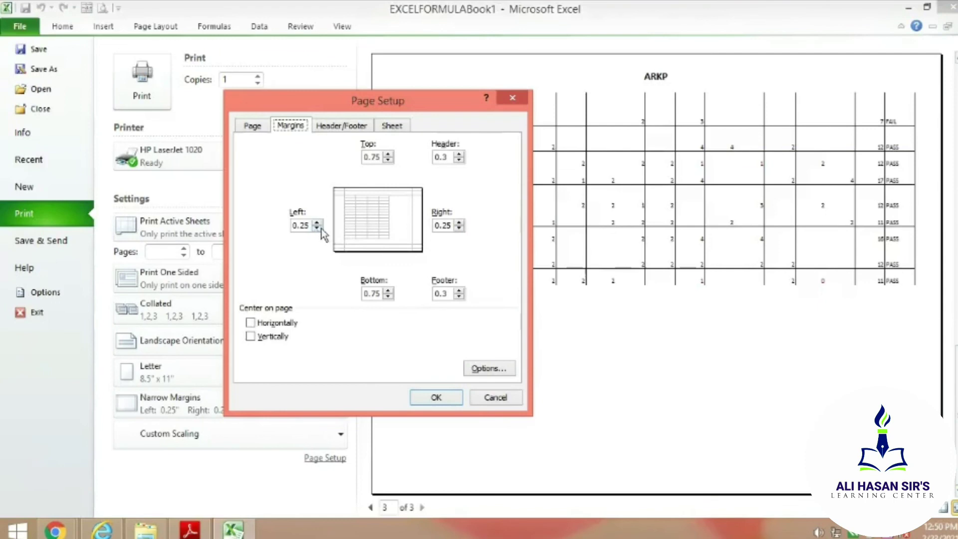
left_click(330, 125)
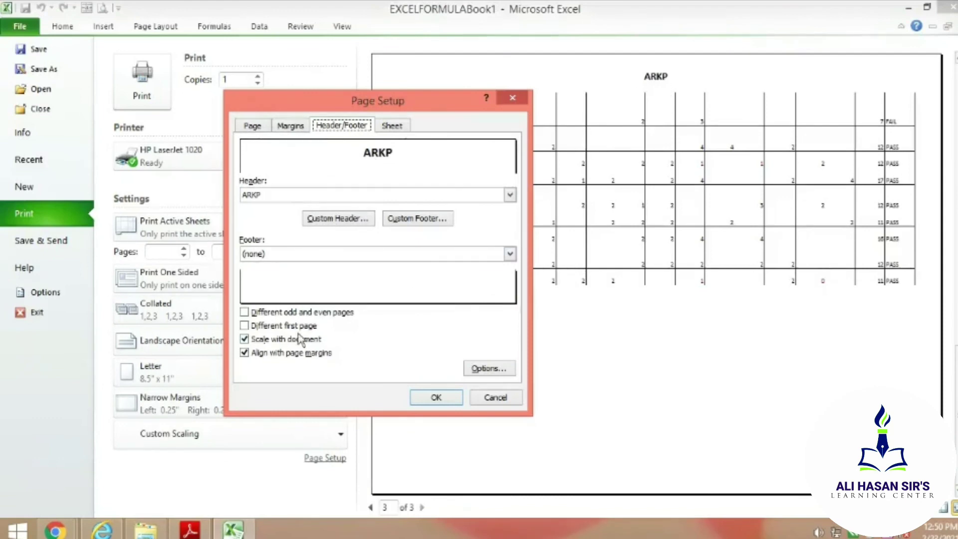
left_click(246, 312)
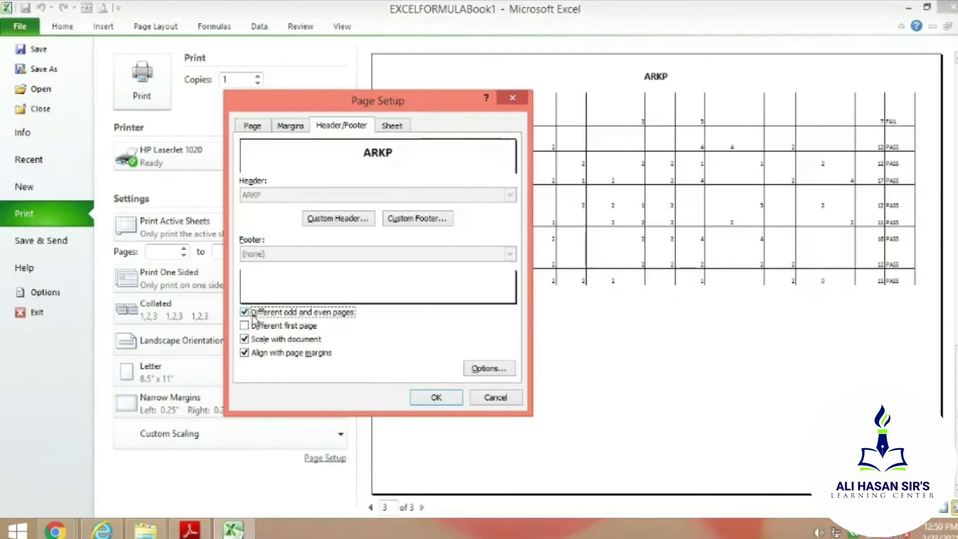
left_click(435, 399)
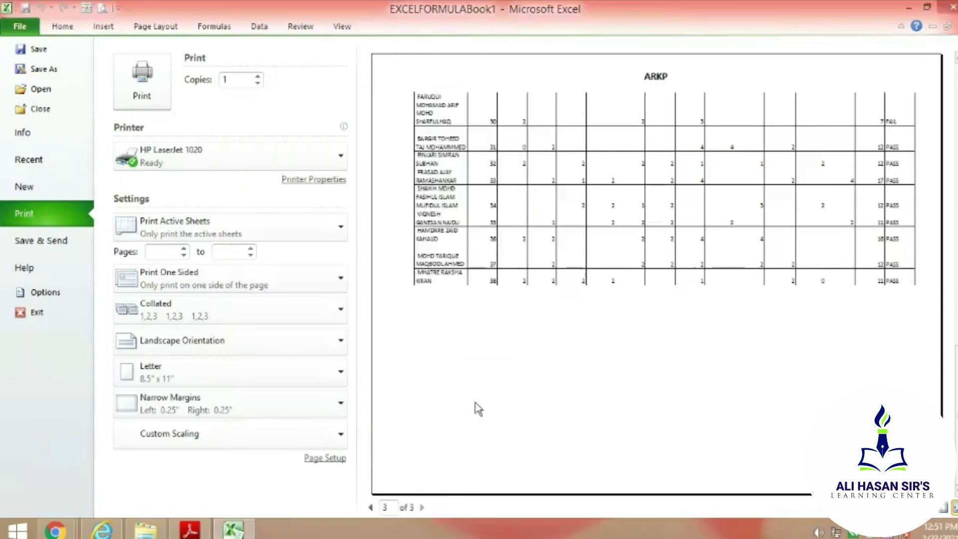
Check the odd and even page headers on pages 1 to 3 of the print preview, and return to page 1.
left_click(369, 507)
left_click(369, 506)
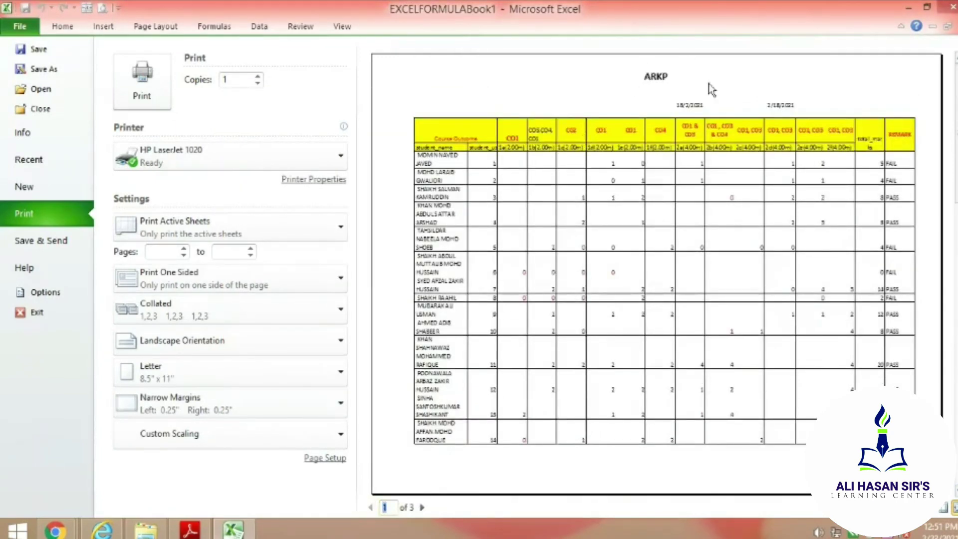
left_click(422, 507)
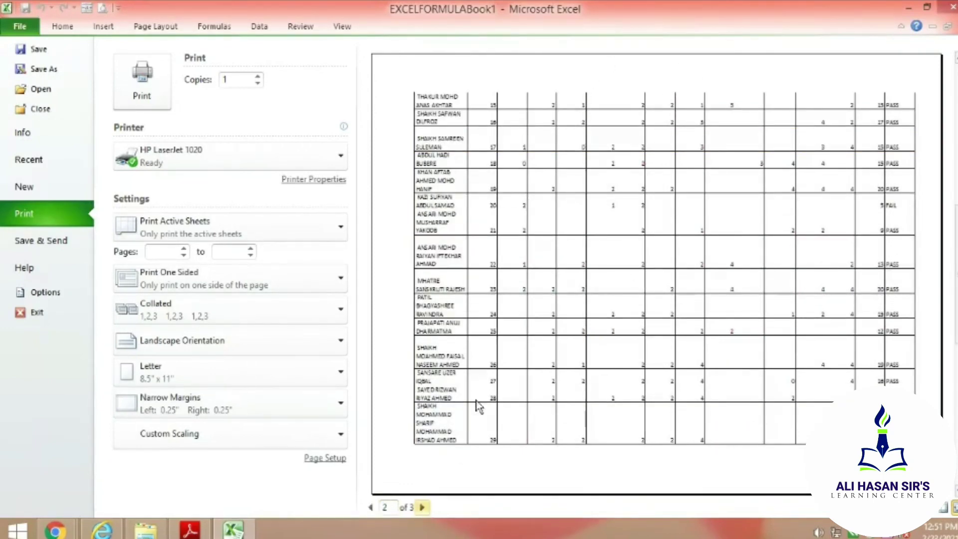
left_click(423, 508)
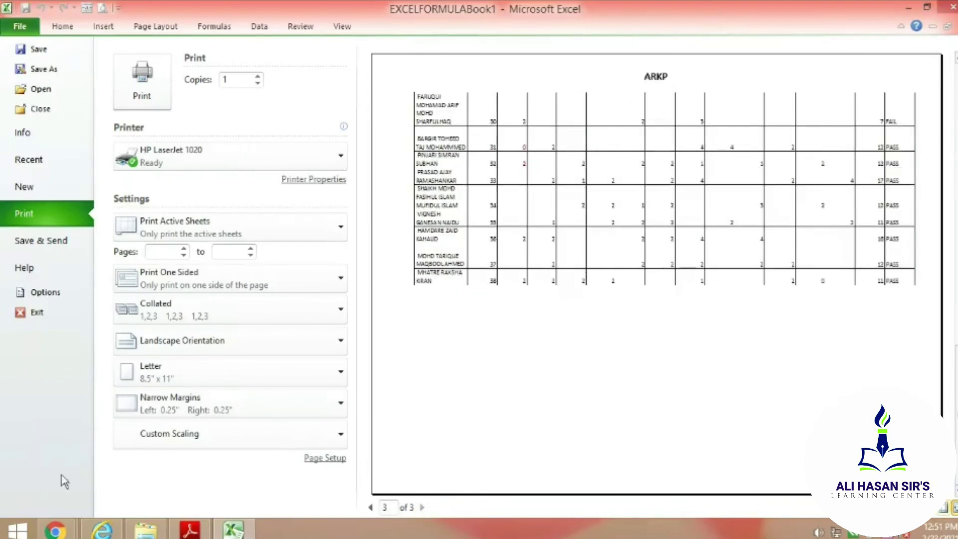
left_click(370, 507)
left_click(370, 507)
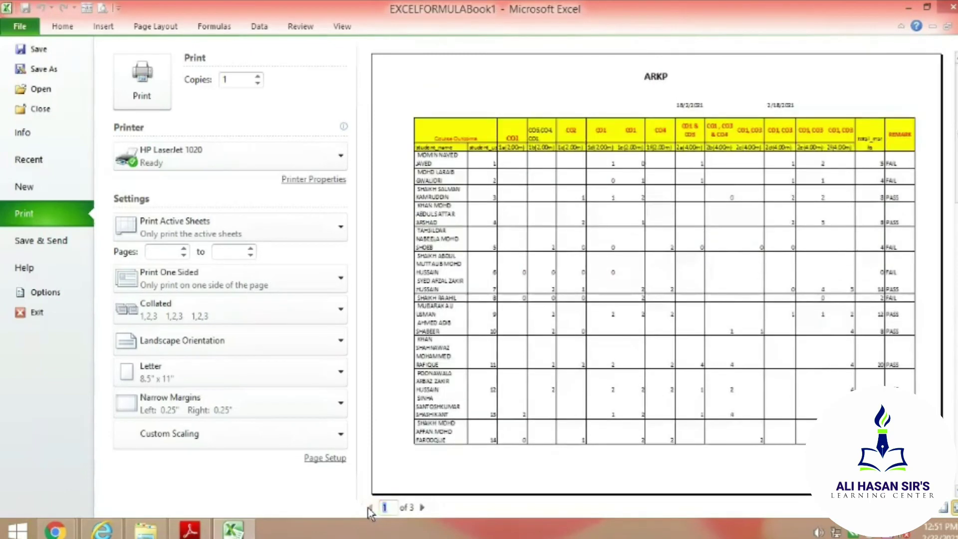
Review the margins and the header and footer settings in Page Setup, leaving without changes.
left_click(325, 458)
left_click(291, 126)
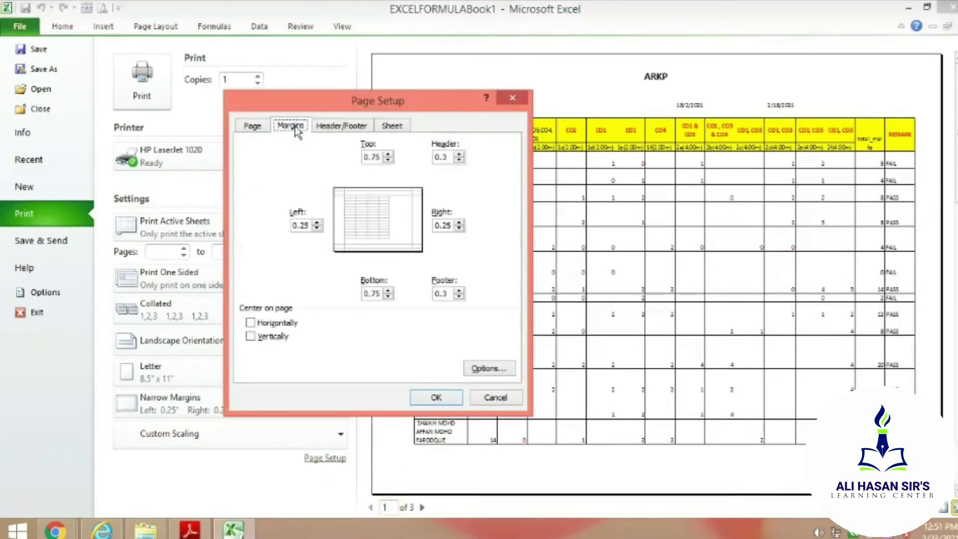
left_click(340, 126)
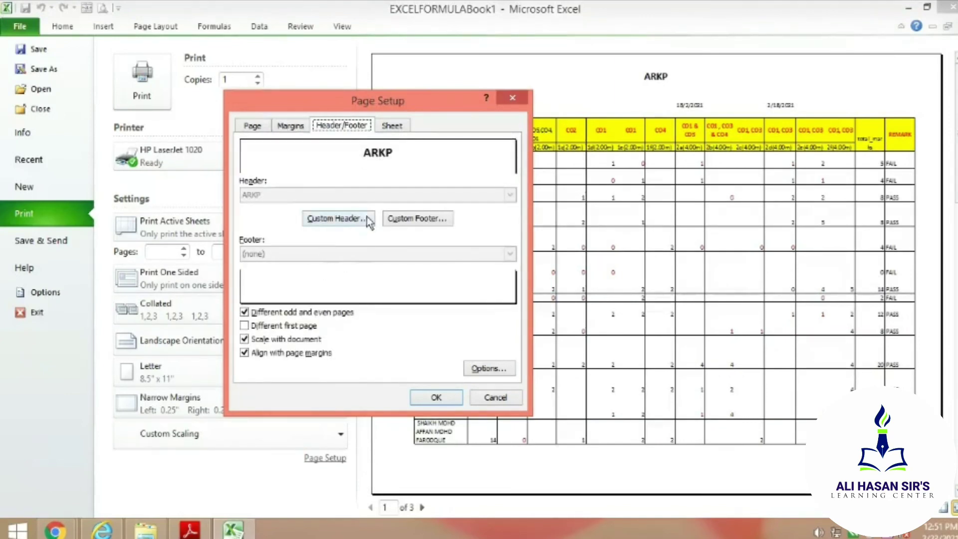
left_click(493, 400)
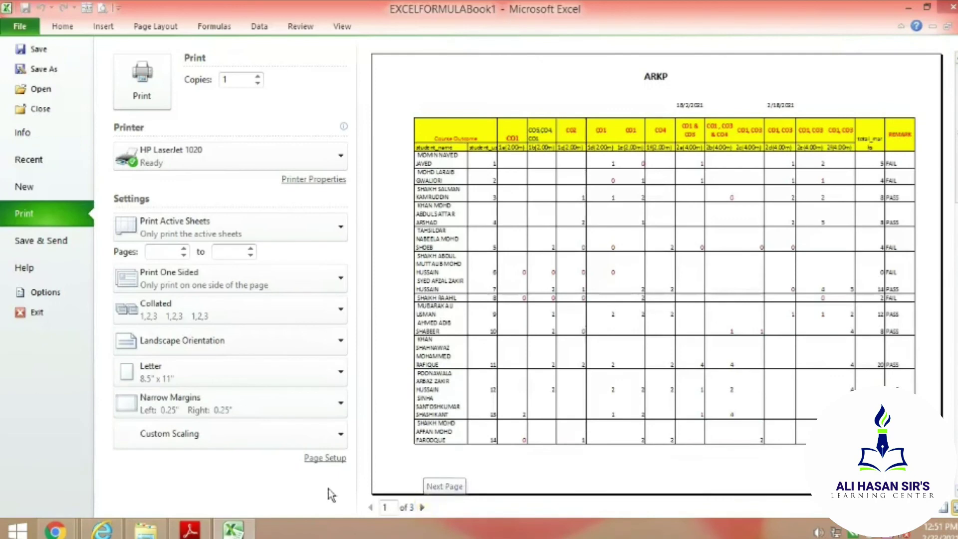
Preview printed pages 2 and 3 once more, and return to the marks worksheet.
left_click(423, 507)
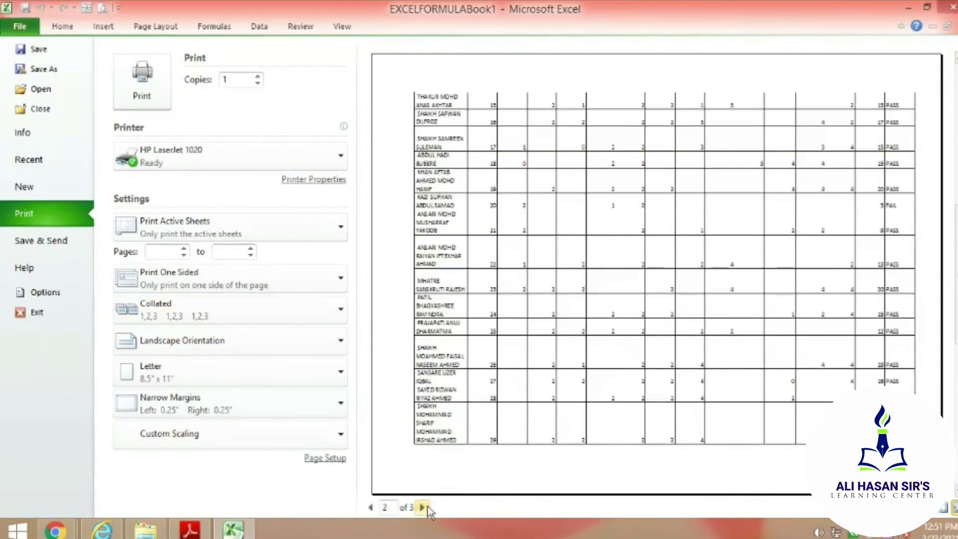
left_click(423, 507)
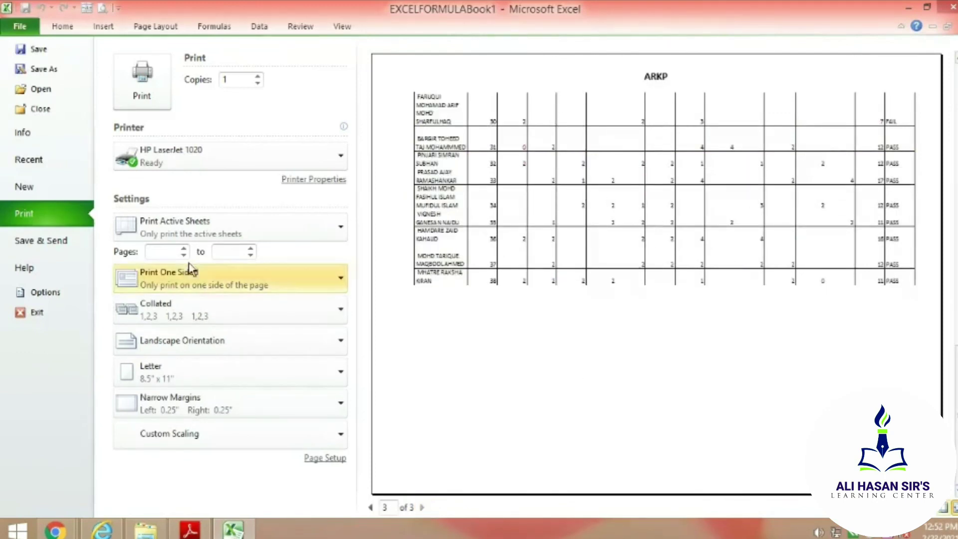
left_click(62, 27)
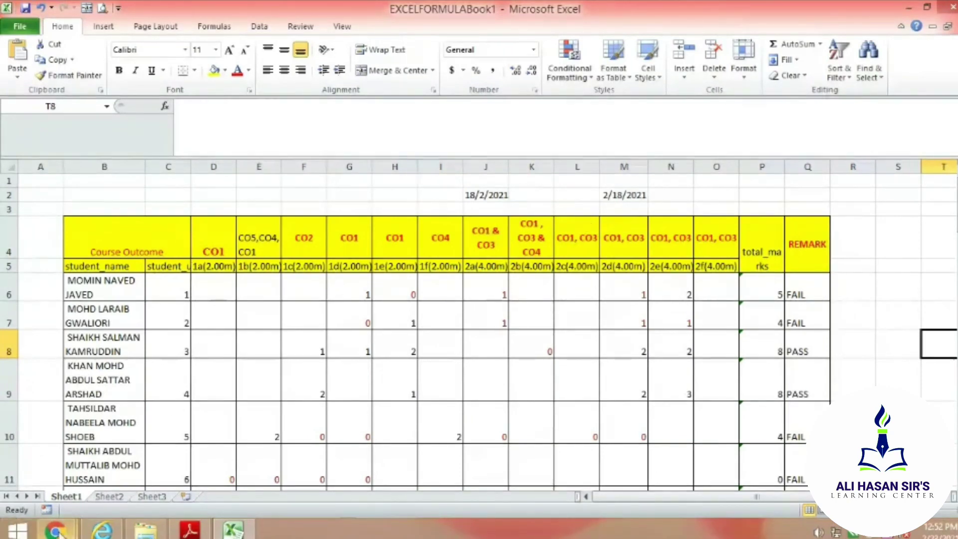
Check the Advanced Operations topics in the syllabus PDF in Adobe Reader, and return to the Excel workbook.
mouse_move(58, 532)
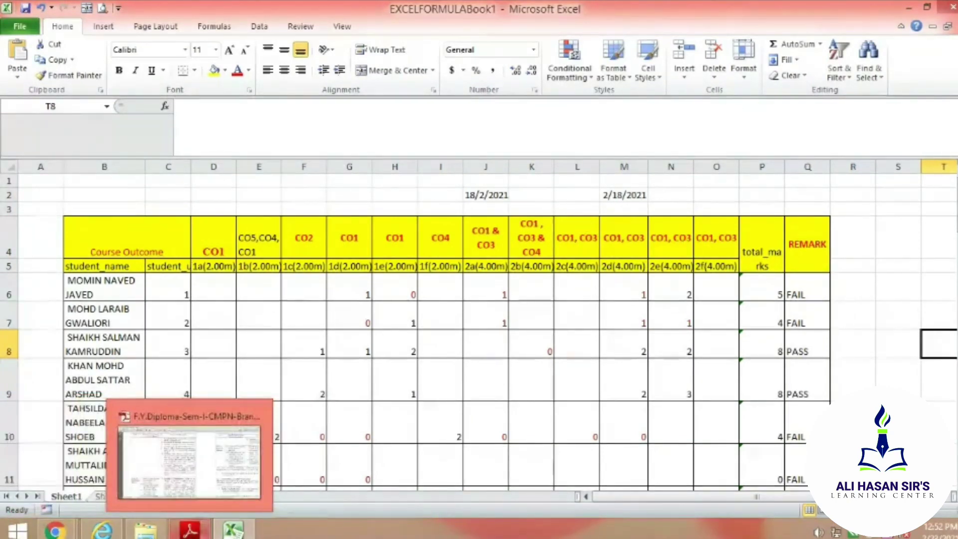
left_click(190, 530)
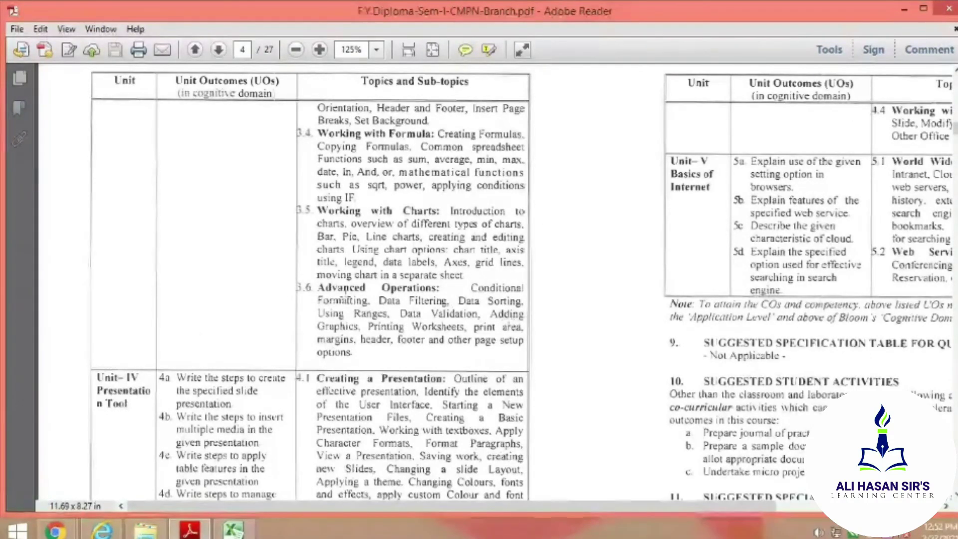
left_click(243, 533)
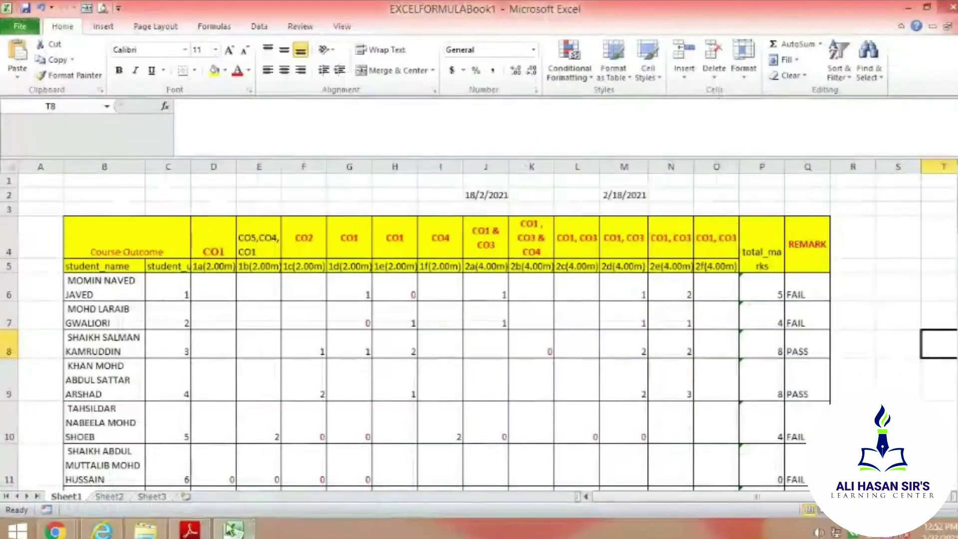
Switch to the Google Meet call in Chrome and open its additional meeting options.
mouse_move(55, 530)
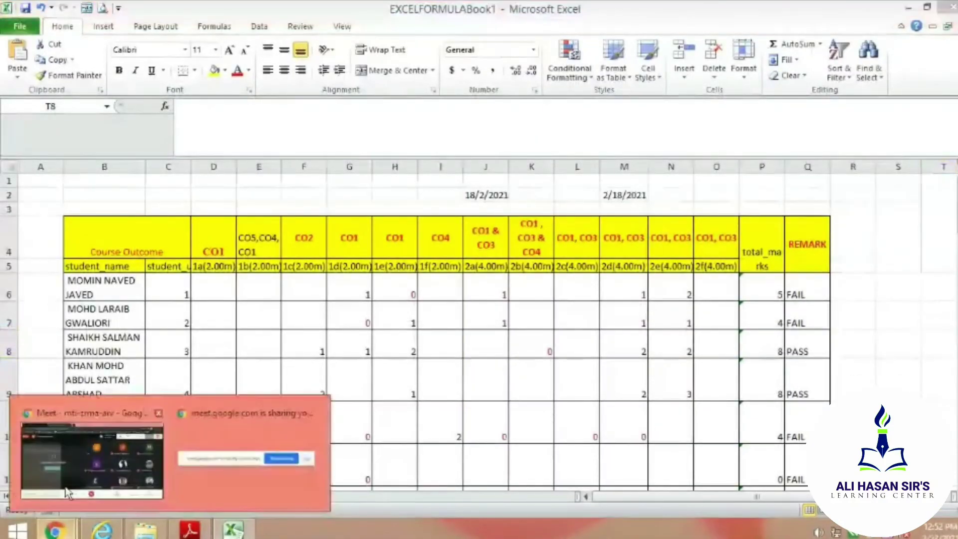
left_click(82, 457)
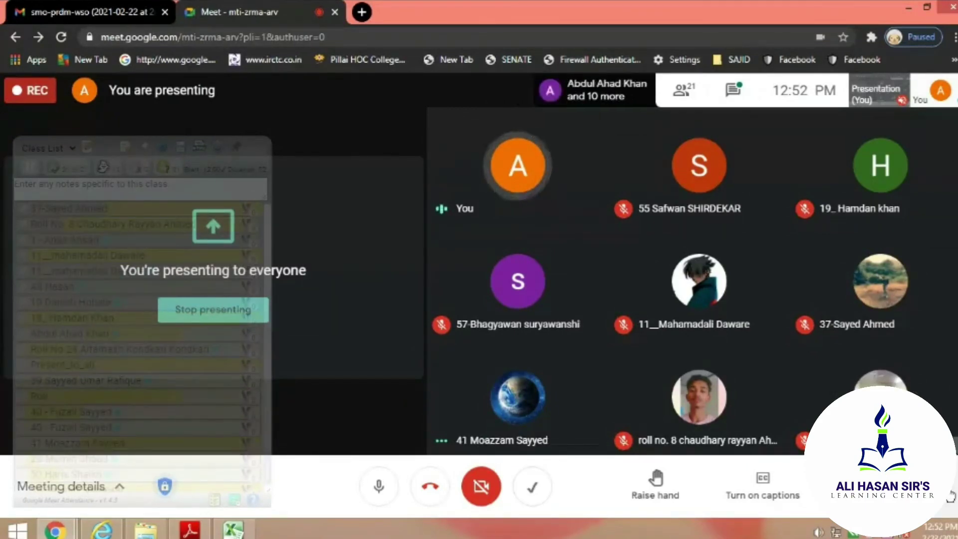
left_click(949, 495)
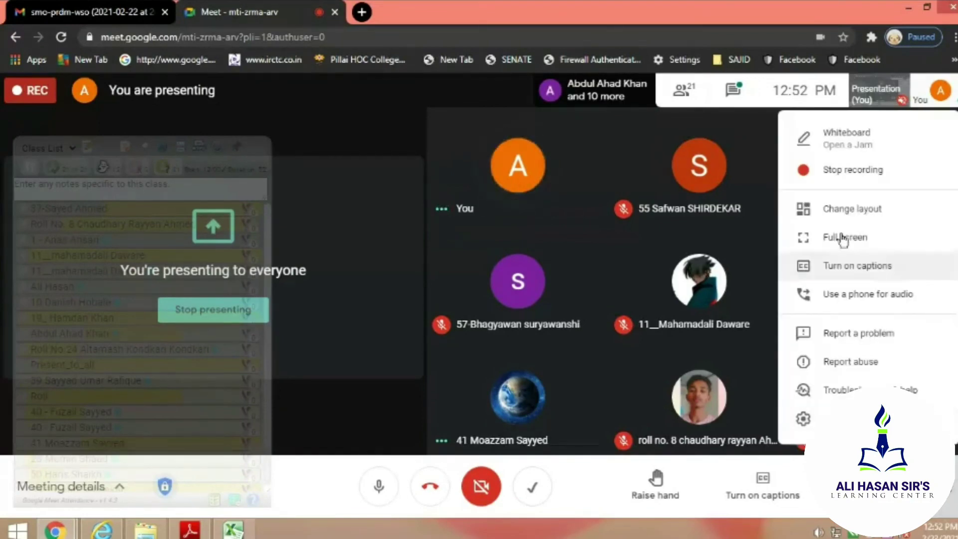